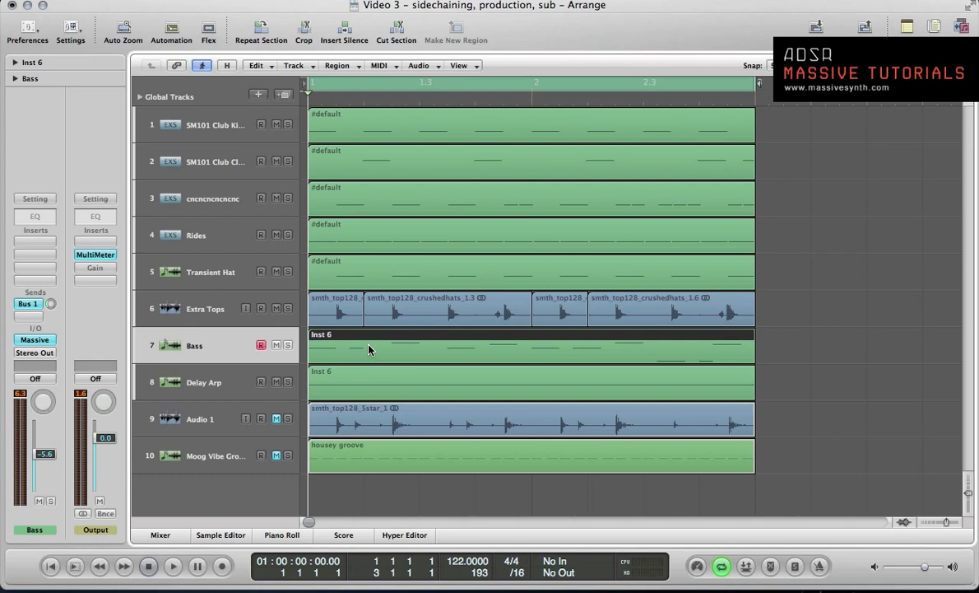
pyautogui.click(205, 385)
pyautogui.click(203, 349)
pyautogui.click(191, 383)
pyautogui.click(209, 360)
pyautogui.click(229, 396)
pyautogui.click(229, 359)
# Step: Mute tracks 2 to 6 and the Delay Arp track, and play the kick and bass together
pyautogui.moveTo(277, 309); pyautogui.dragTo(278, 160)
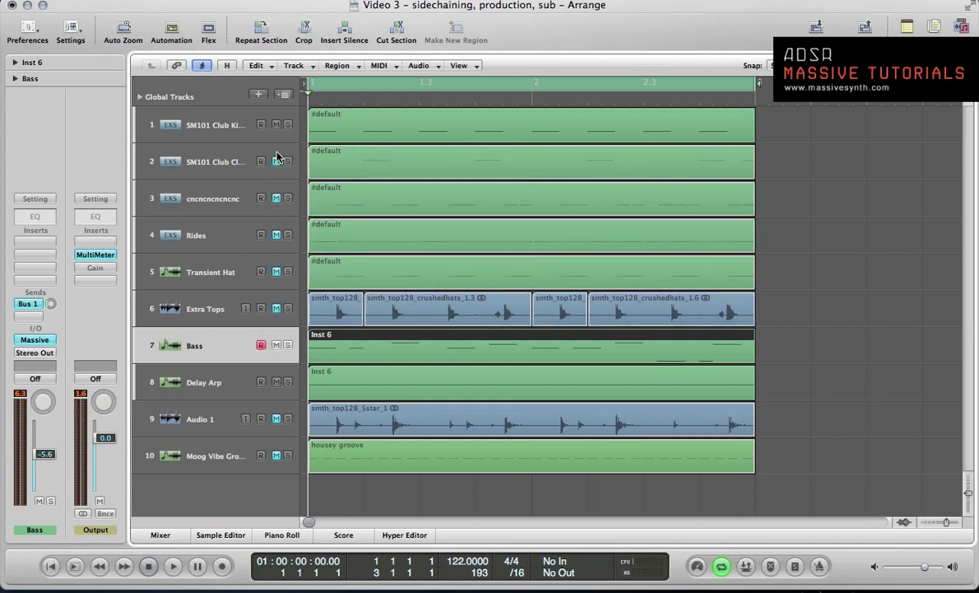
pyautogui.click(276, 383)
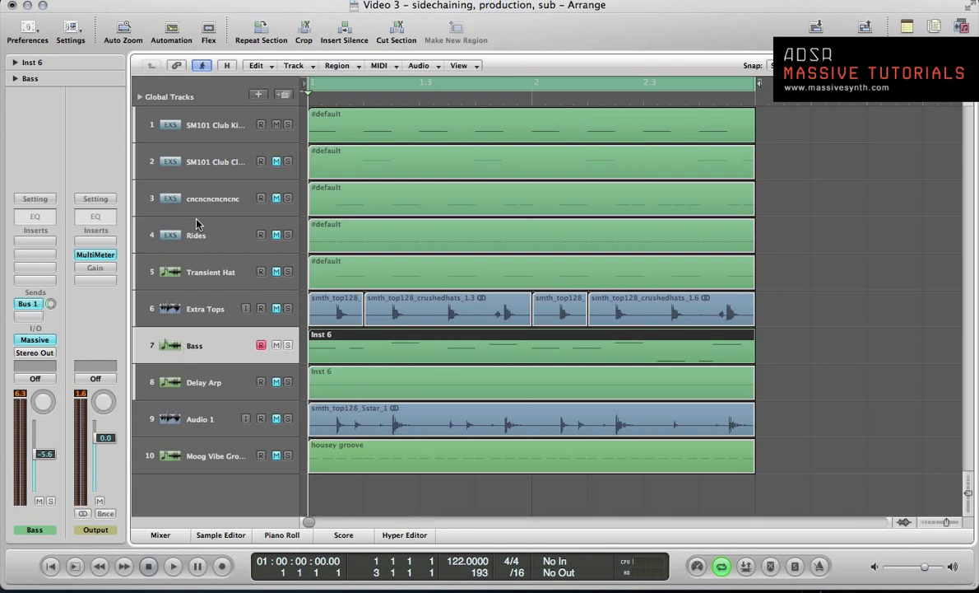
pyautogui.click(214, 134)
pyautogui.press('space')
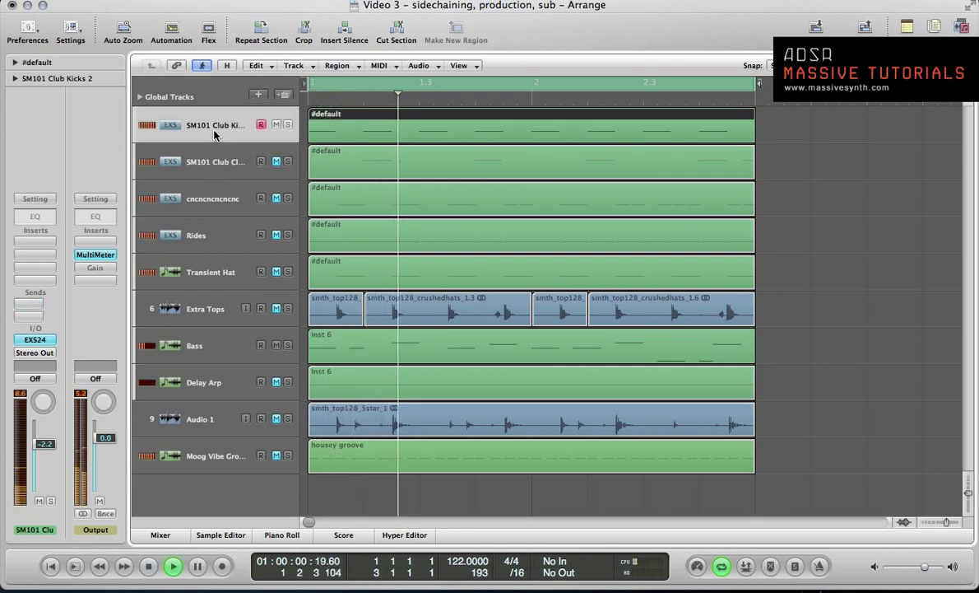
# Step: Insert a Channel EQ on the Bass track and open the output's MultiMeter beside it
pyautogui.click(216, 344)
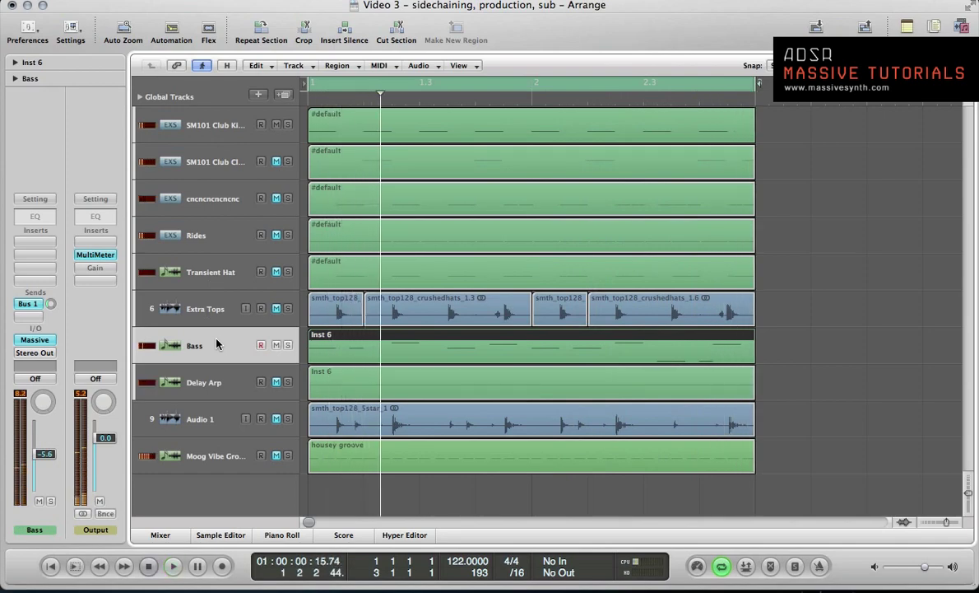
pyautogui.click(33, 218)
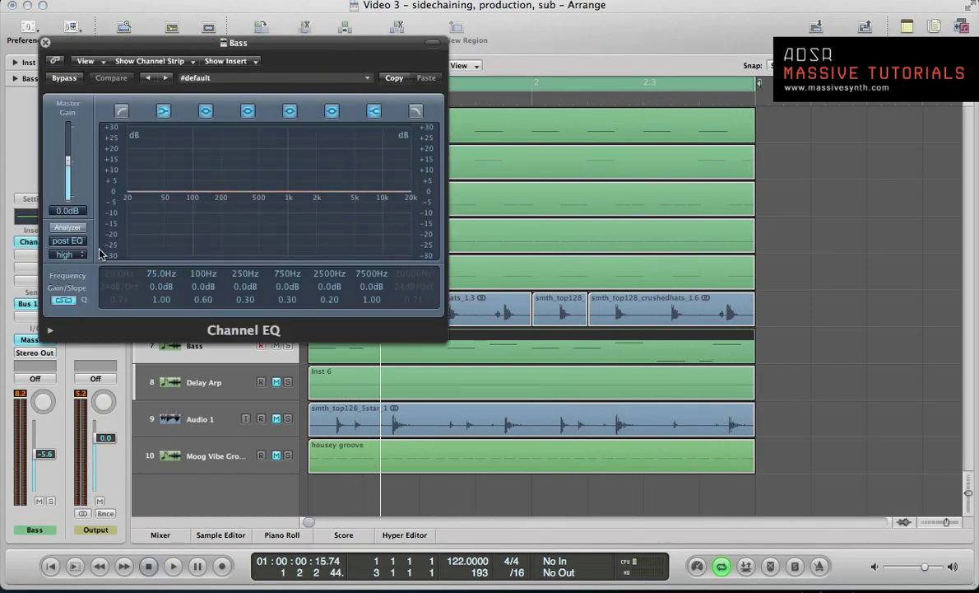
pyautogui.press('super+w')
pyautogui.click(93, 256)
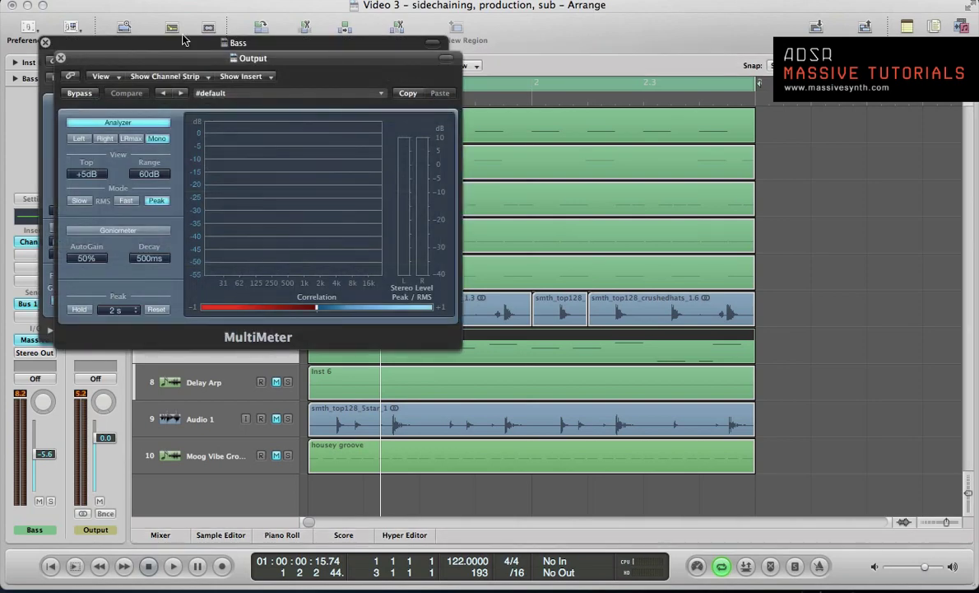
pyautogui.moveTo(154, 60); pyautogui.dragTo(619, 66)
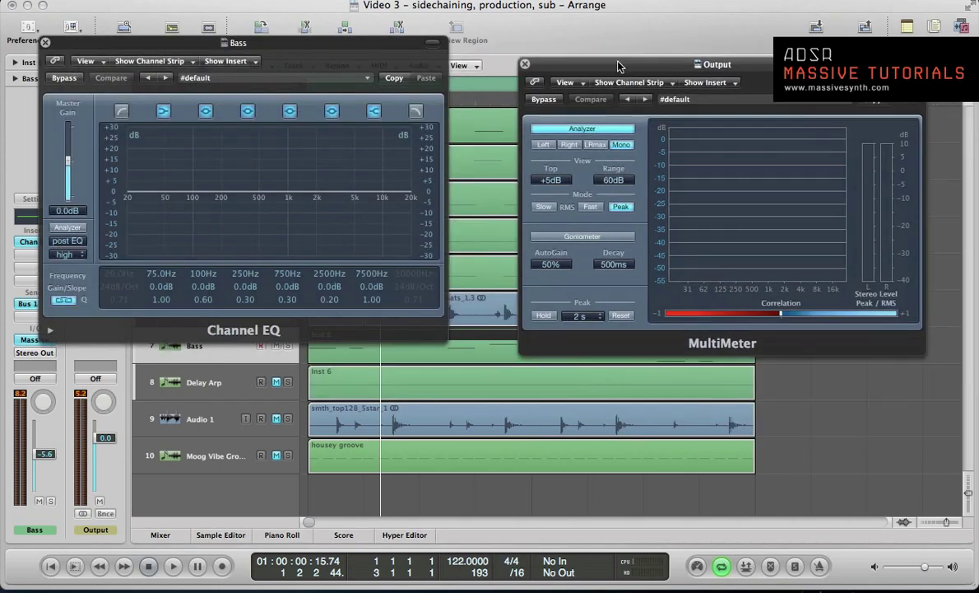
# Step: Enable the bass EQ's analyzer and play the loop to examine the combined kick and bass spectrum
pyautogui.click(67, 227)
pyautogui.press('space')
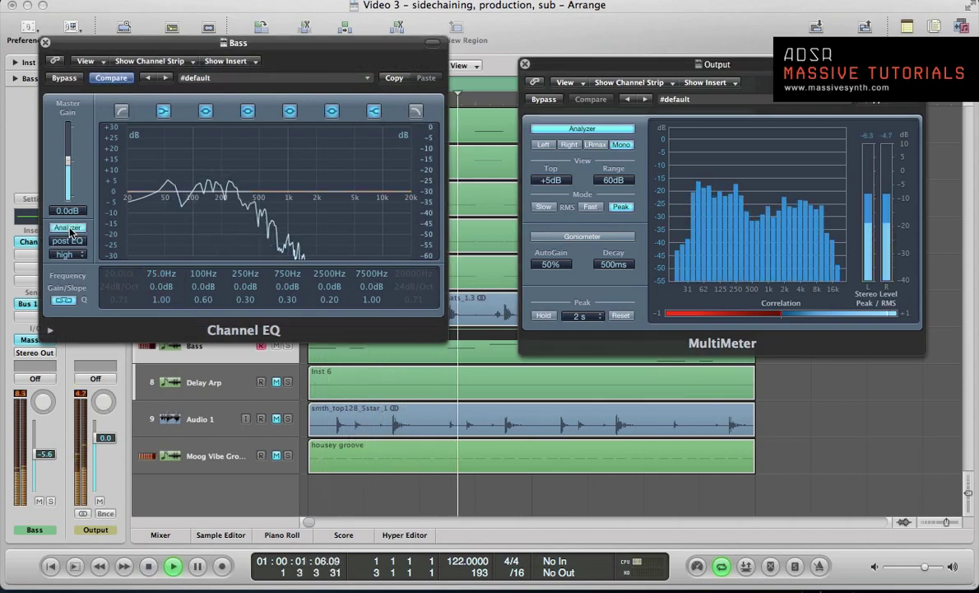
pyautogui.press('space')
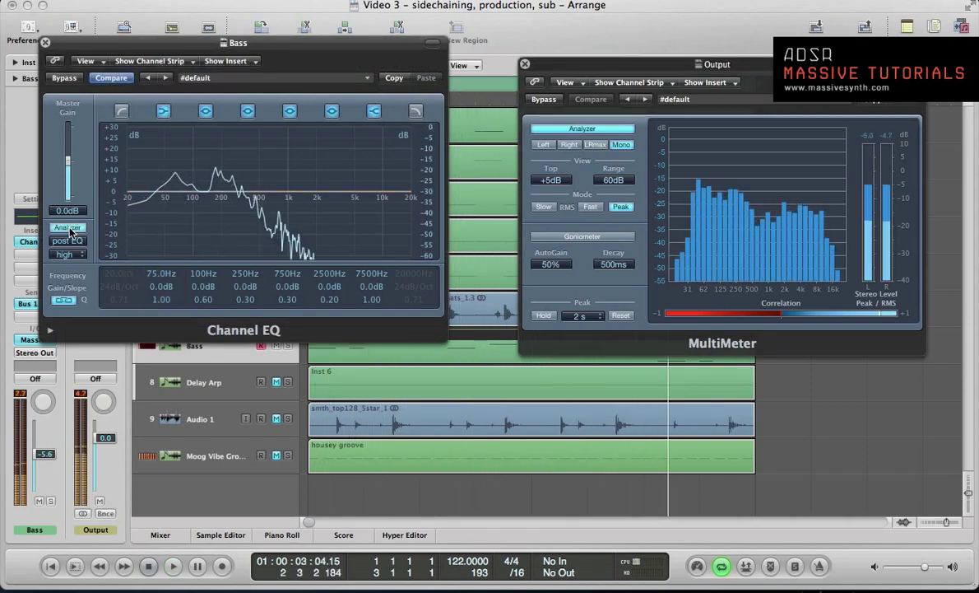
# Step: Solo the Bass region and play it to examine its low frequencies in the MultiMeter
pyautogui.press('v')
pyautogui.hotkey('ctrl', 's')
pyautogui.press('v')
pyautogui.press('space')
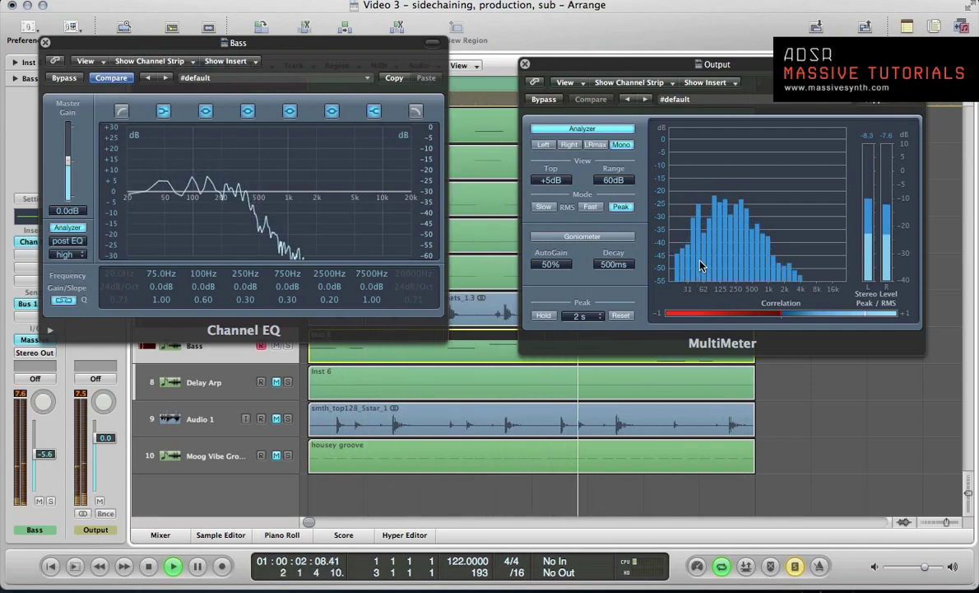
pyautogui.press('v')
# Step: Play the soloed kick region and examine its low frequencies in the MultiMeter
pyautogui.click(212, 123)
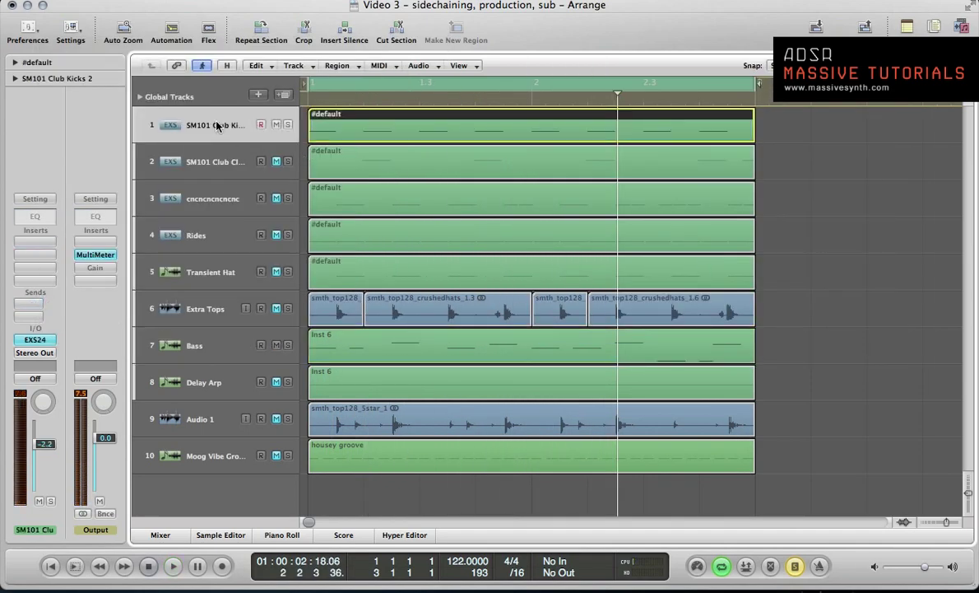
pyautogui.press('v')
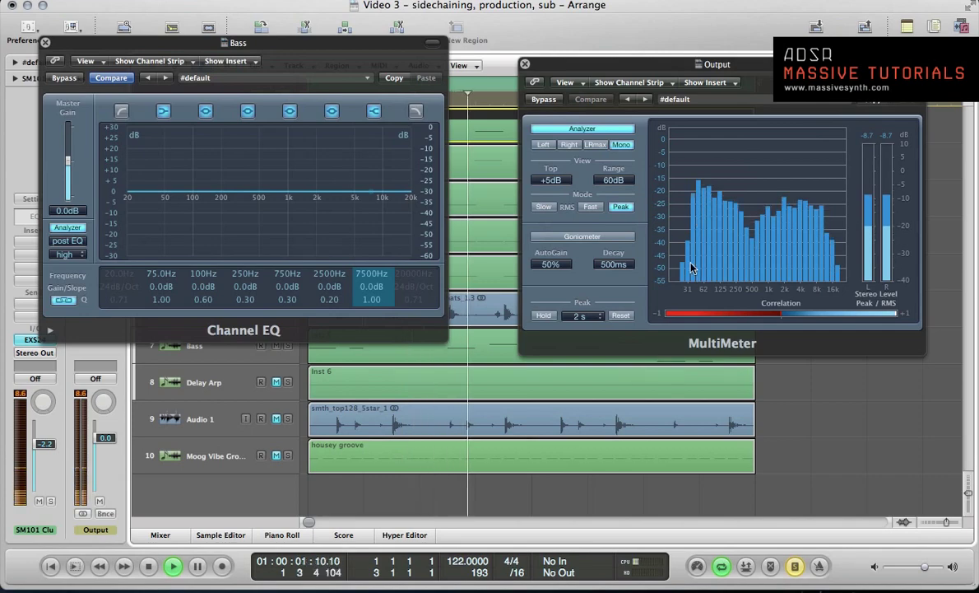
pyautogui.press('space')
pyautogui.press('v')
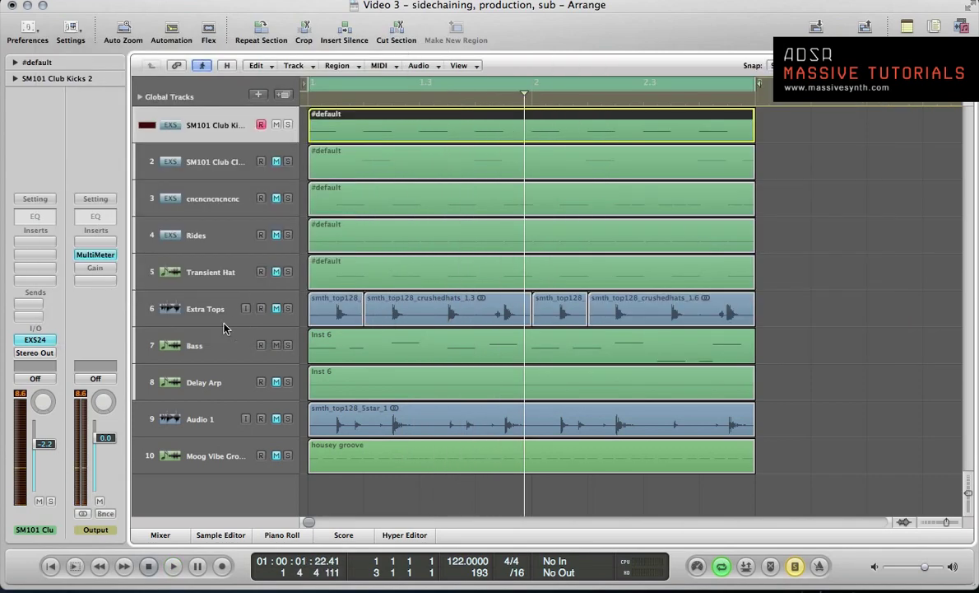
# Step: Enable the low-cut filter in the Bass track's Channel EQ with a 48 dB/Oct slope and raise its frequency to 68 Hz
pyautogui.click(221, 346)
pyautogui.press('v')
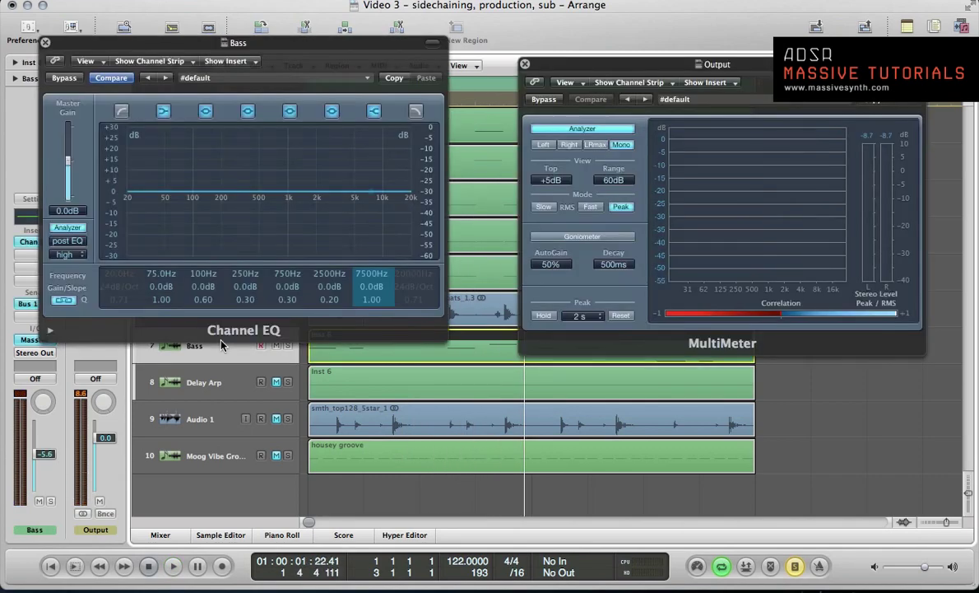
pyautogui.click(119, 112)
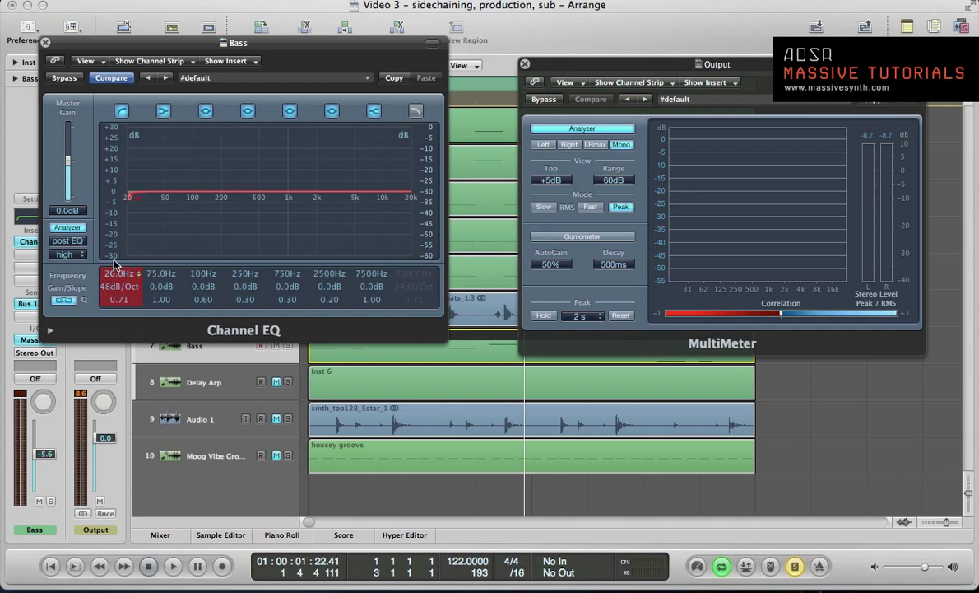
pyautogui.moveTo(116, 263); pyautogui.dragTo(116, 228)
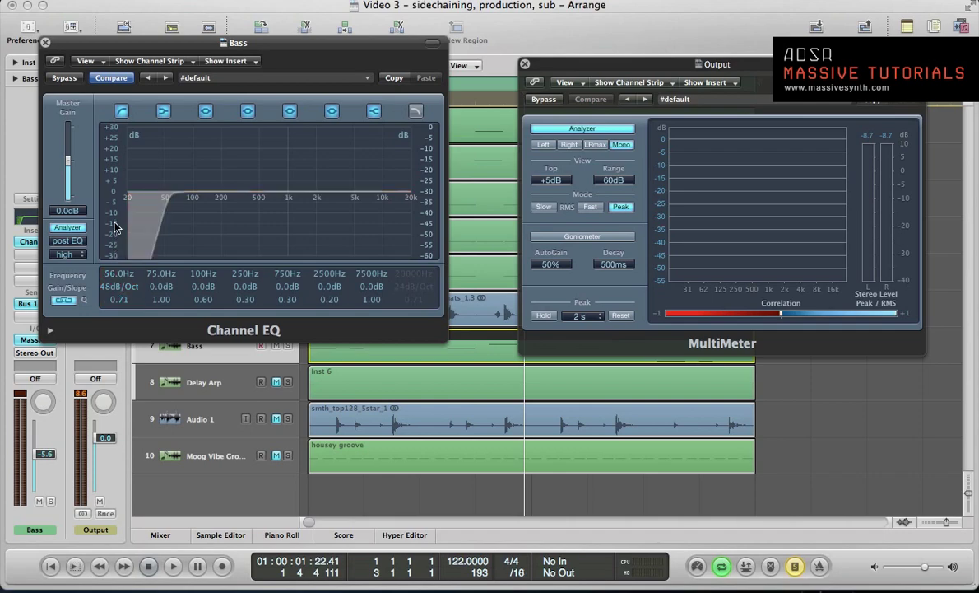
pyautogui.moveTo(106, 263); pyautogui.dragTo(106, 261)
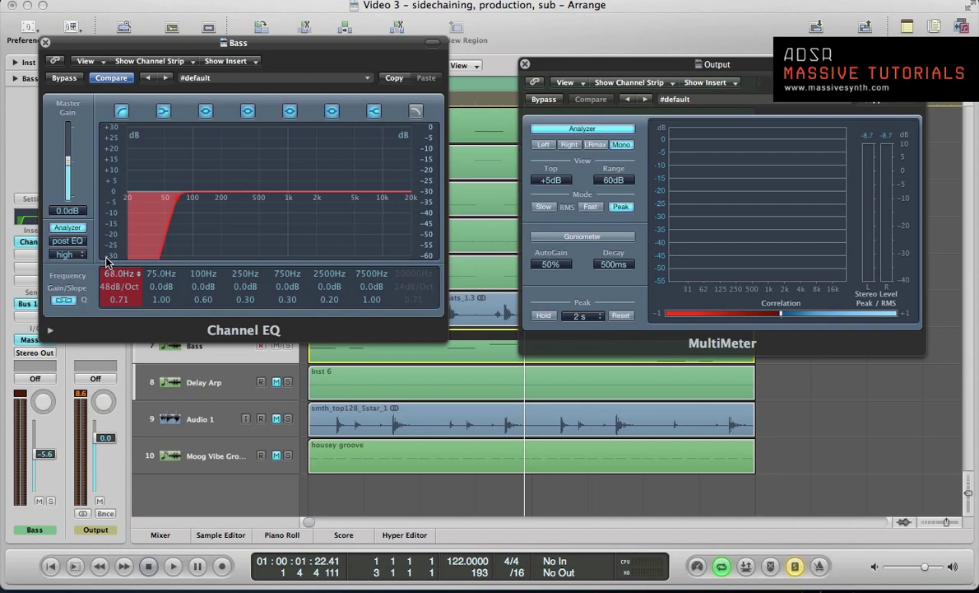
# Step: Audition the soloed bass while adjusting the low-cut frequency, and settle it at 72 Hz
pyautogui.press('space')
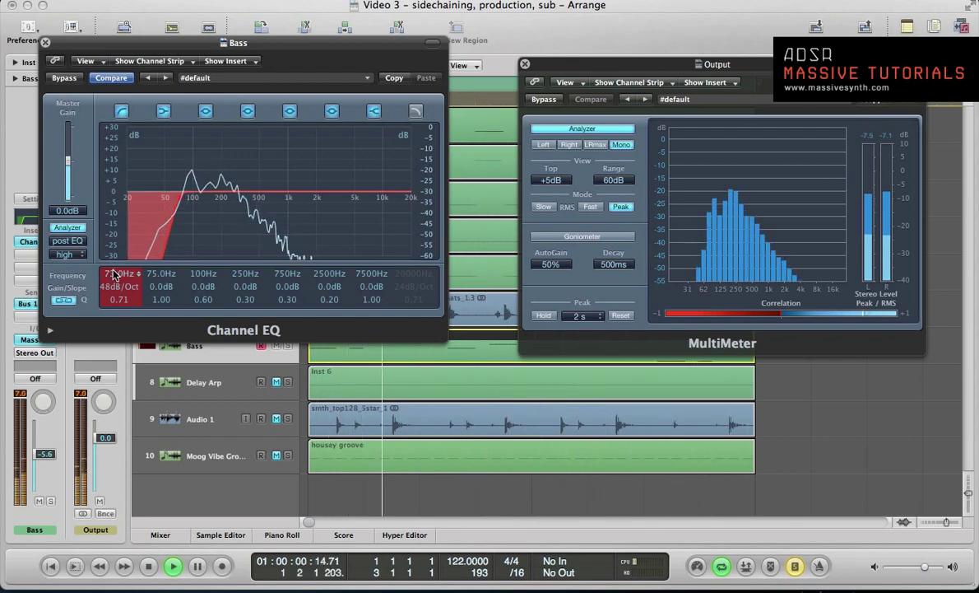
pyautogui.moveTo(111, 275); pyautogui.dragTo(113, 254)
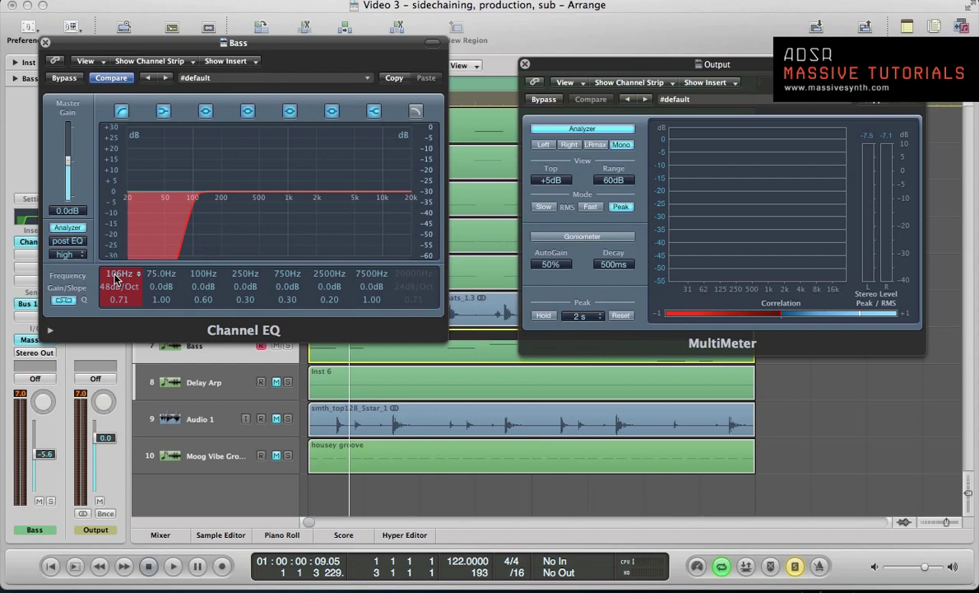
pyautogui.moveTo(115, 280); pyautogui.dragTo(116, 299)
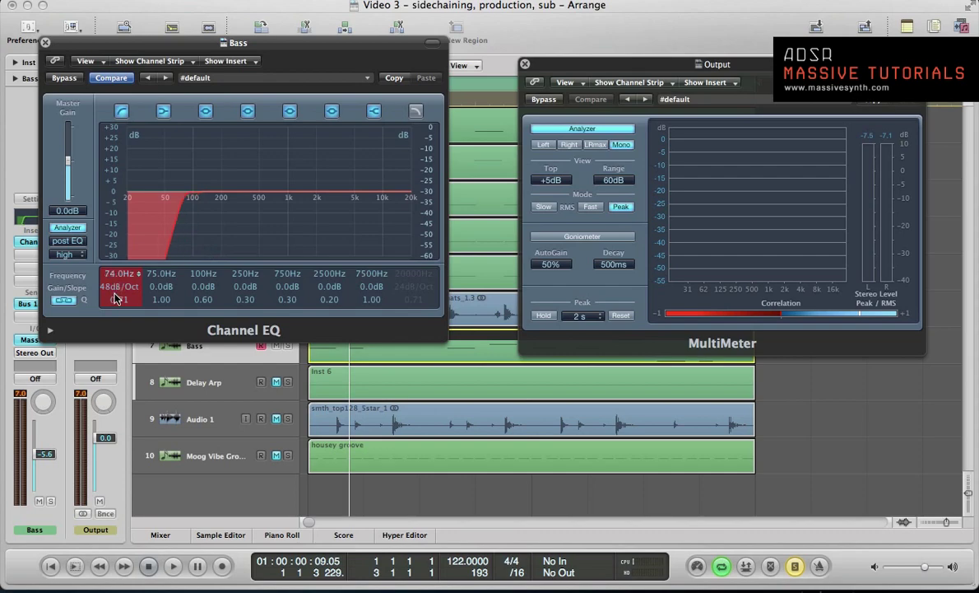
# Step: Play the soloed bass and compare its spectrum with the Channel EQ bypassed and active
pyautogui.press('space')
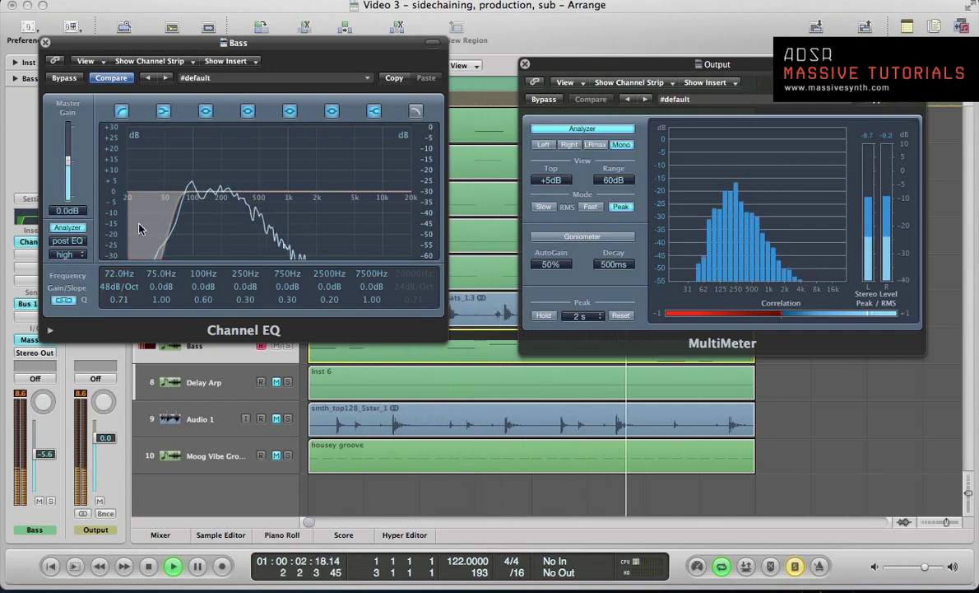
pyautogui.click(66, 78)
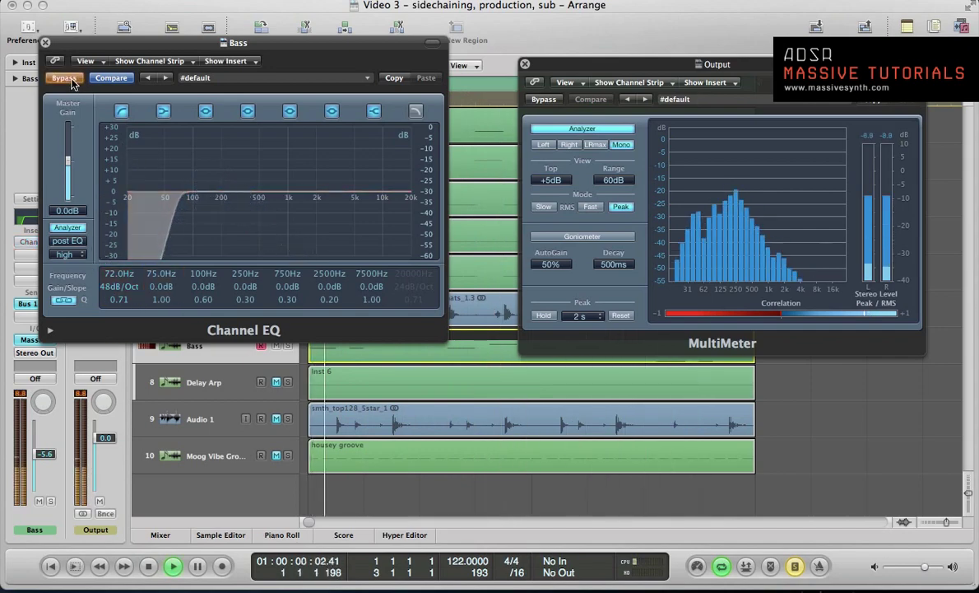
pyautogui.click(66, 78)
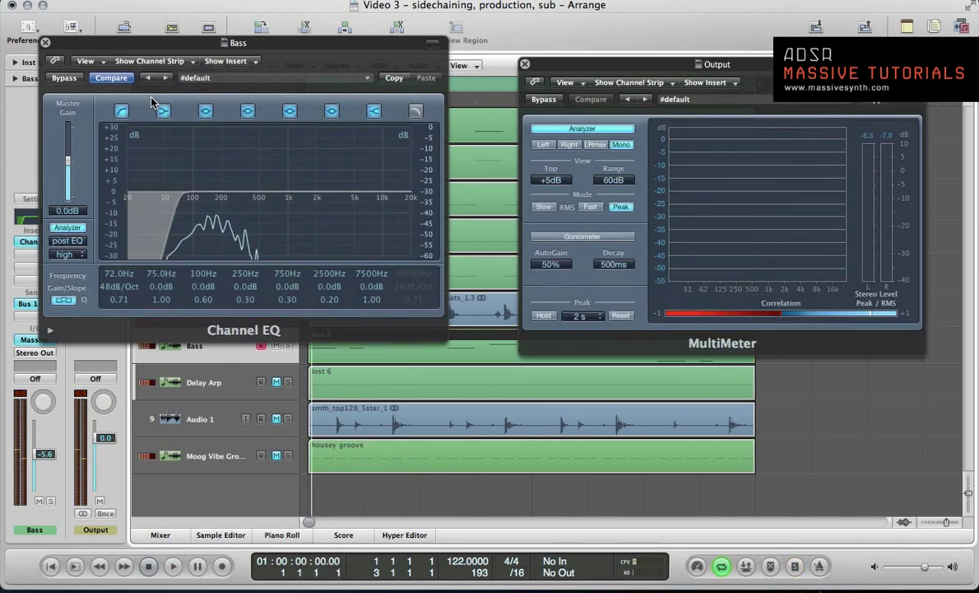
# Step: Play the kick and low-cut bass together several times and examine their combined spectrum and output level
pyautogui.press('space')
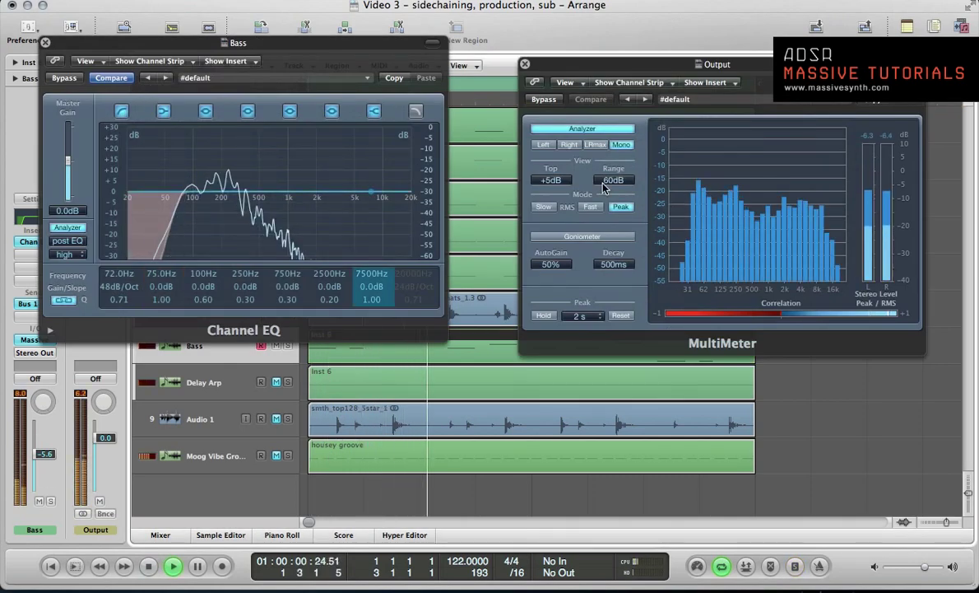
pyautogui.press('space')
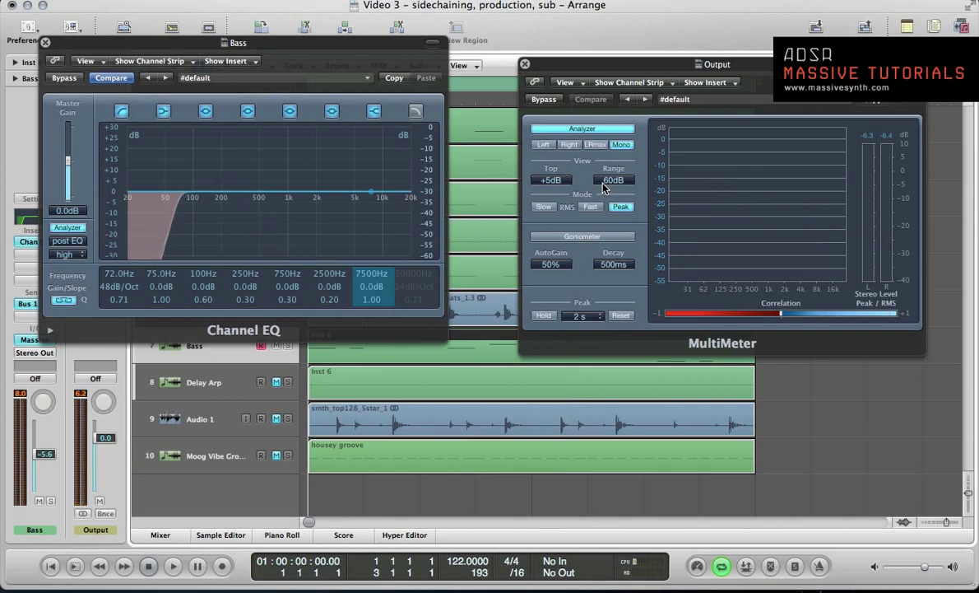
pyautogui.press('space')
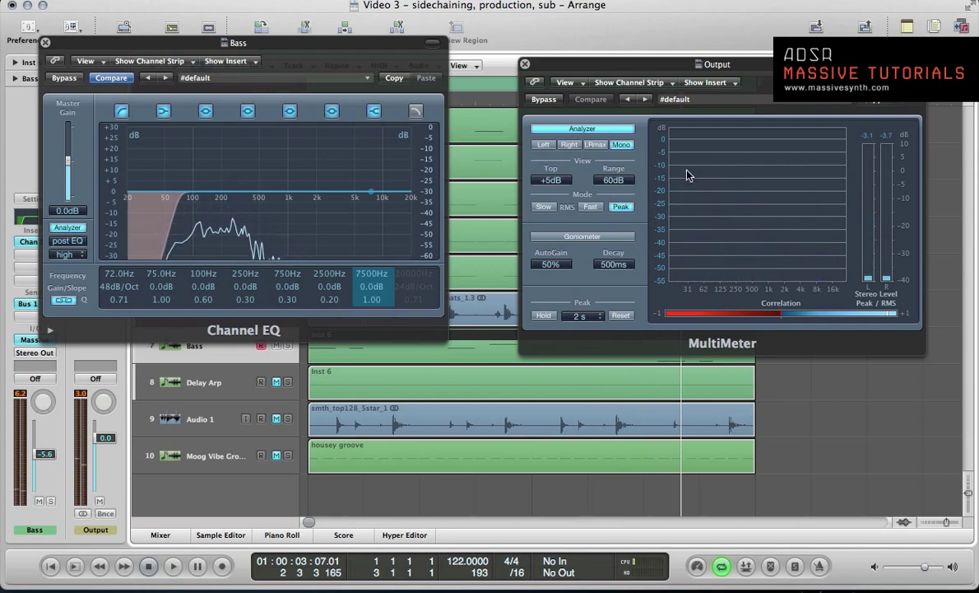
pyautogui.press('space')
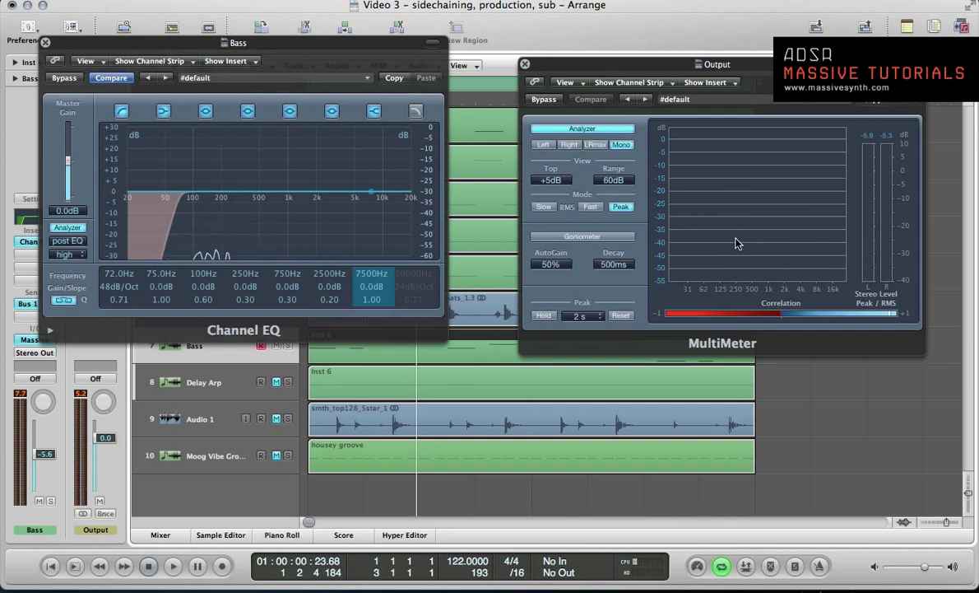
pyautogui.press('space')
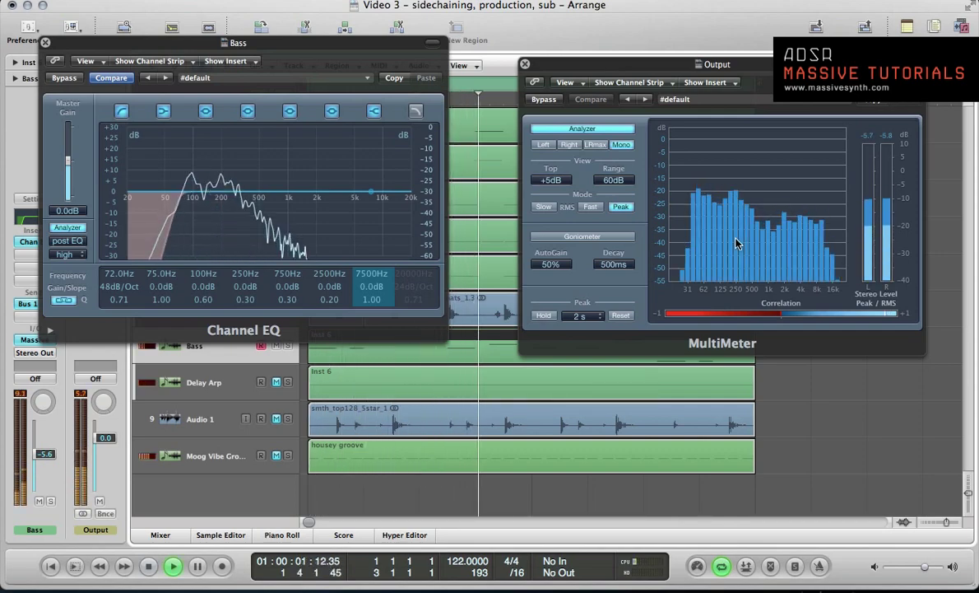
pyautogui.press('space')
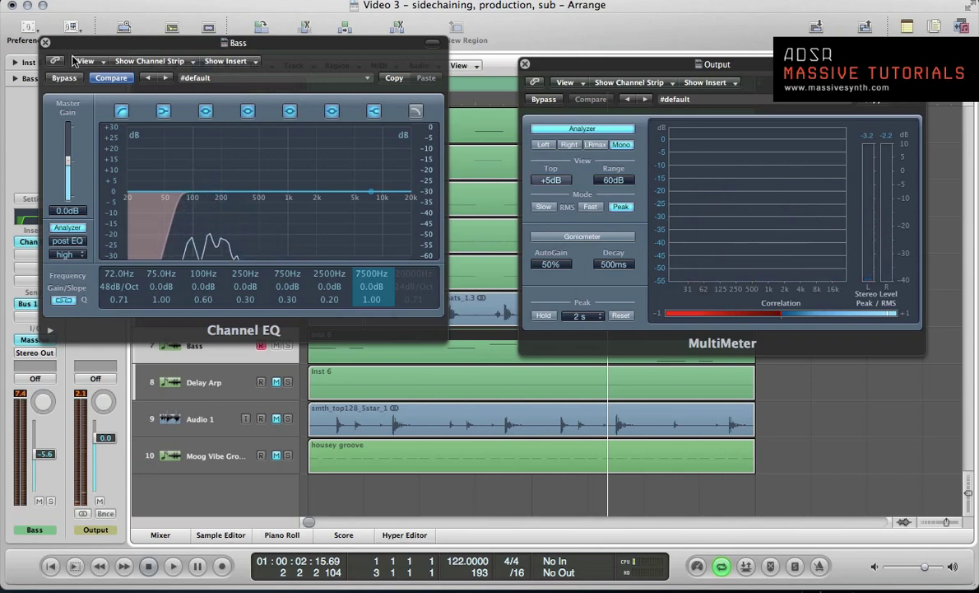
# Step: Close the bass EQ window and insert the stereo FabFilter FF Pro-C compressor in the Bass track's next insert slot
pyautogui.click(45, 44)
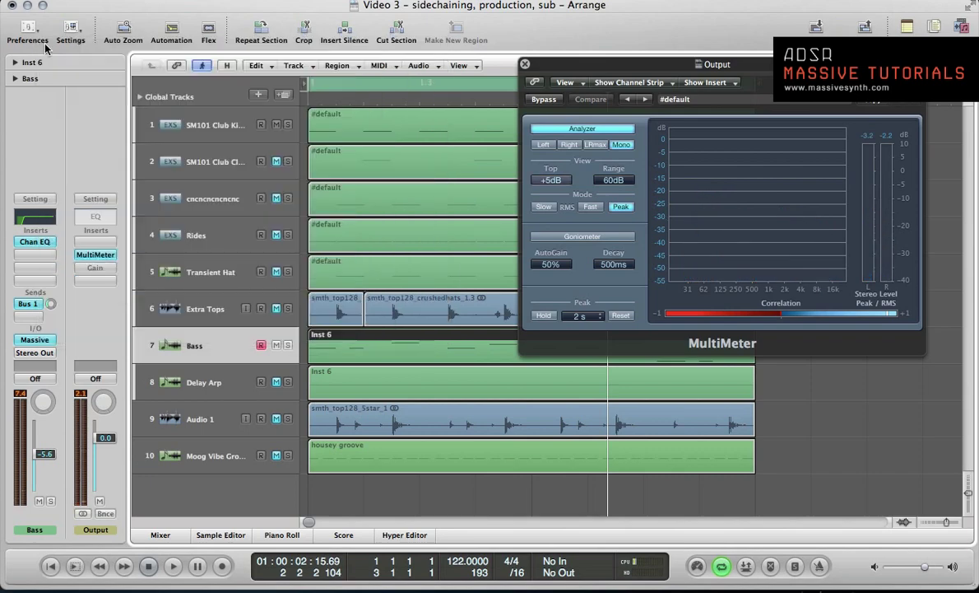
pyautogui.click(27, 261)
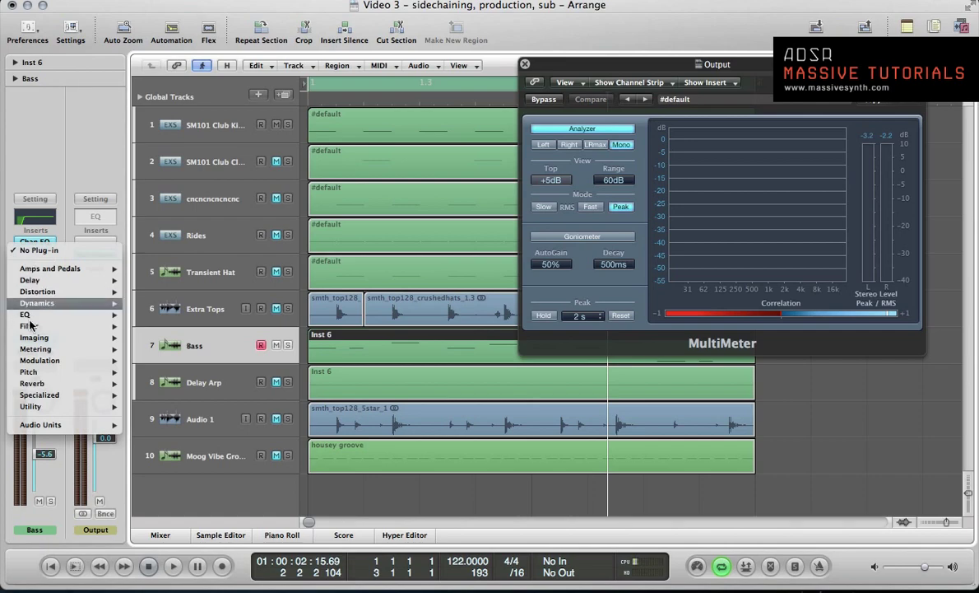
pyautogui.moveTo(41, 423)
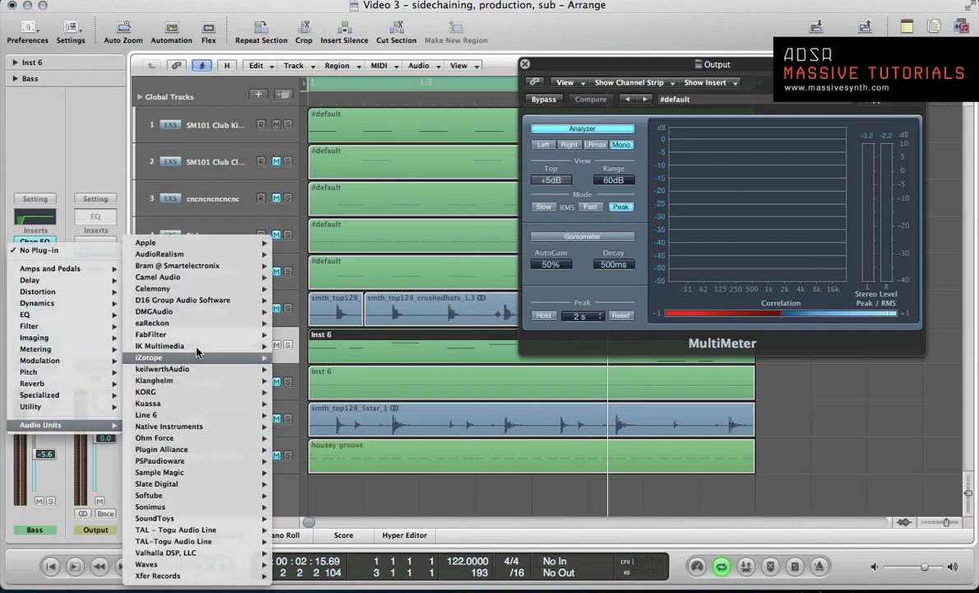
pyautogui.moveTo(183, 327)
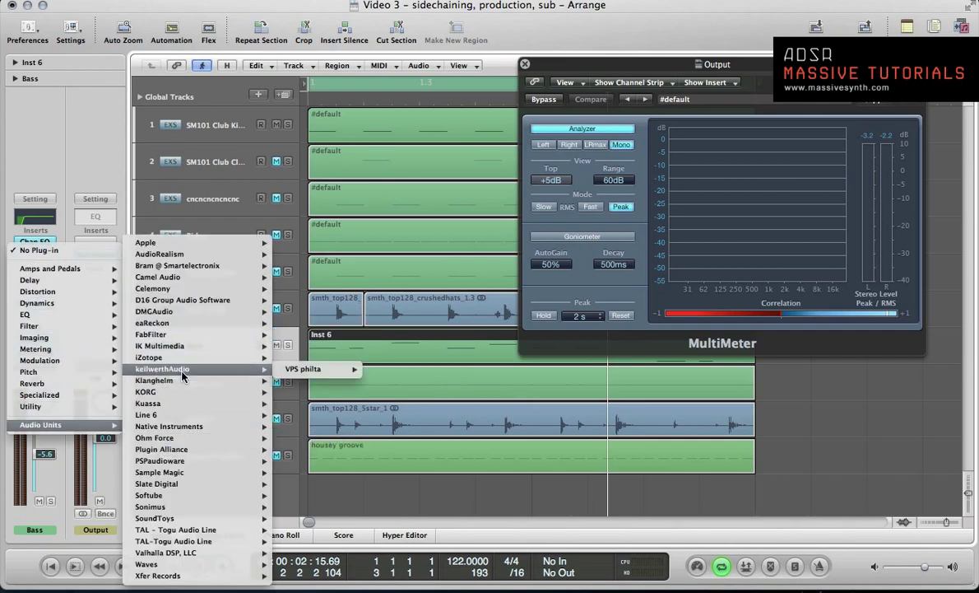
pyautogui.moveTo(268, 337)
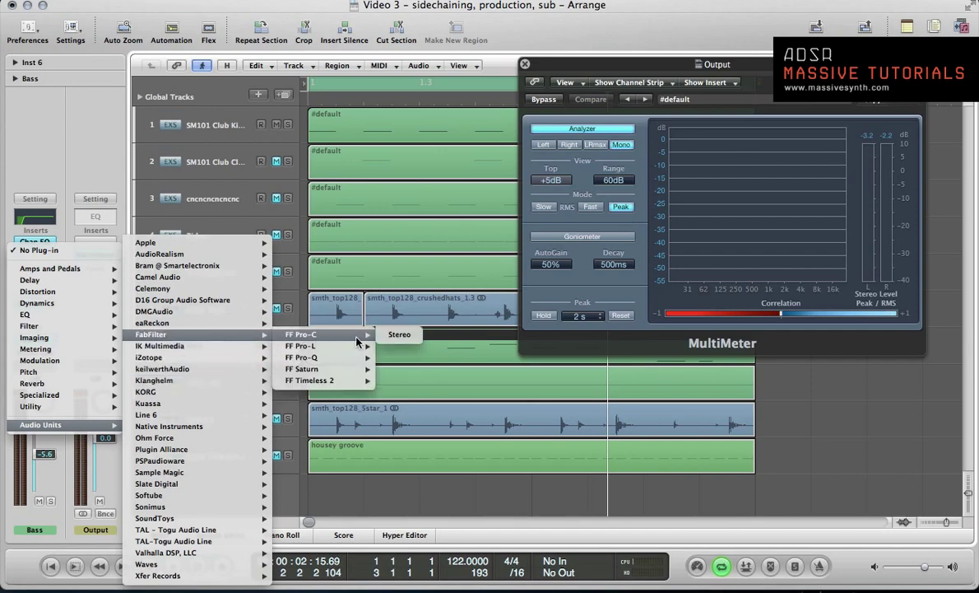
pyautogui.click(386, 333)
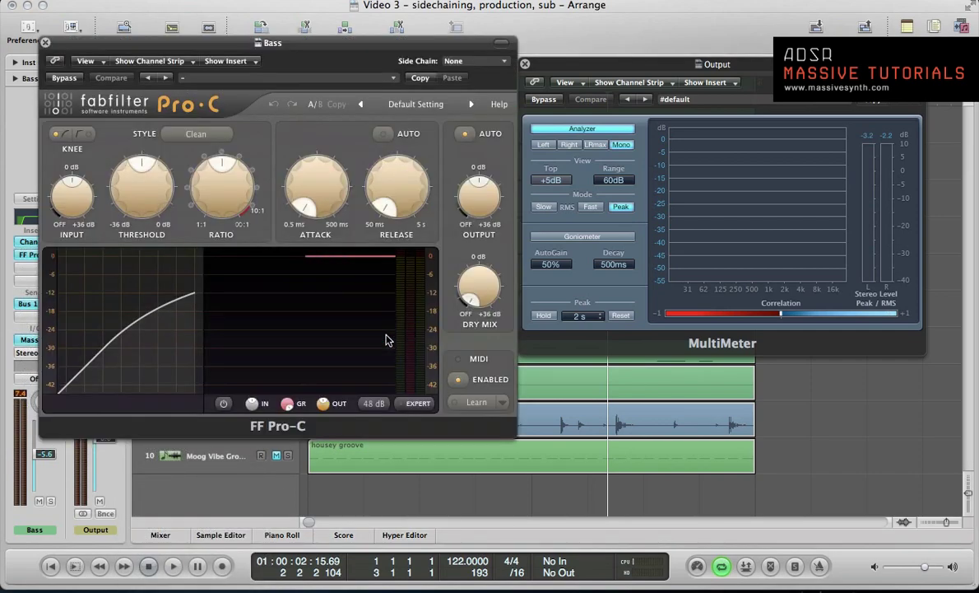
# Step: Set the bass compressor's style to Classic and solo the Bass track
pyautogui.click(199, 136)
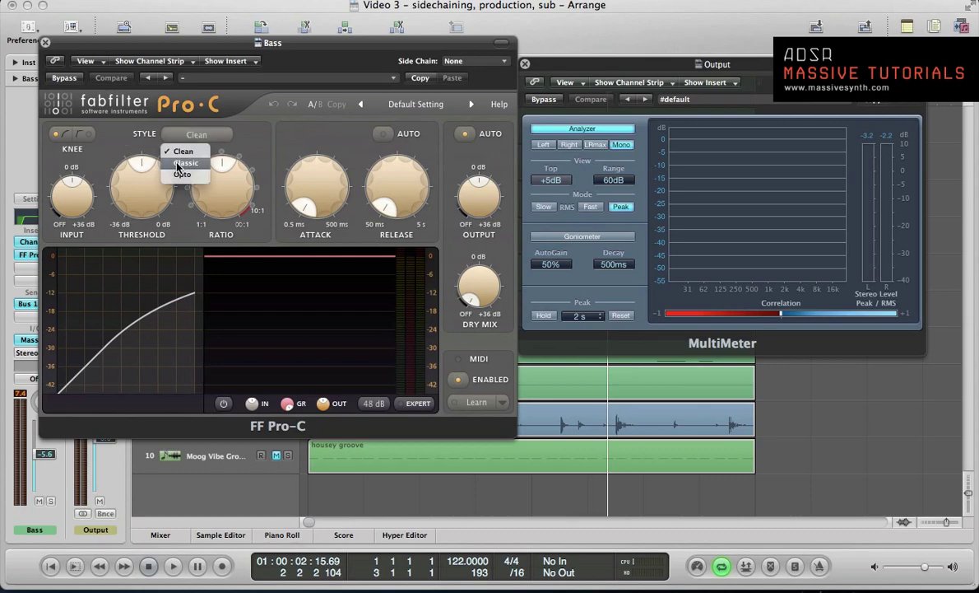
pyautogui.click(179, 160)
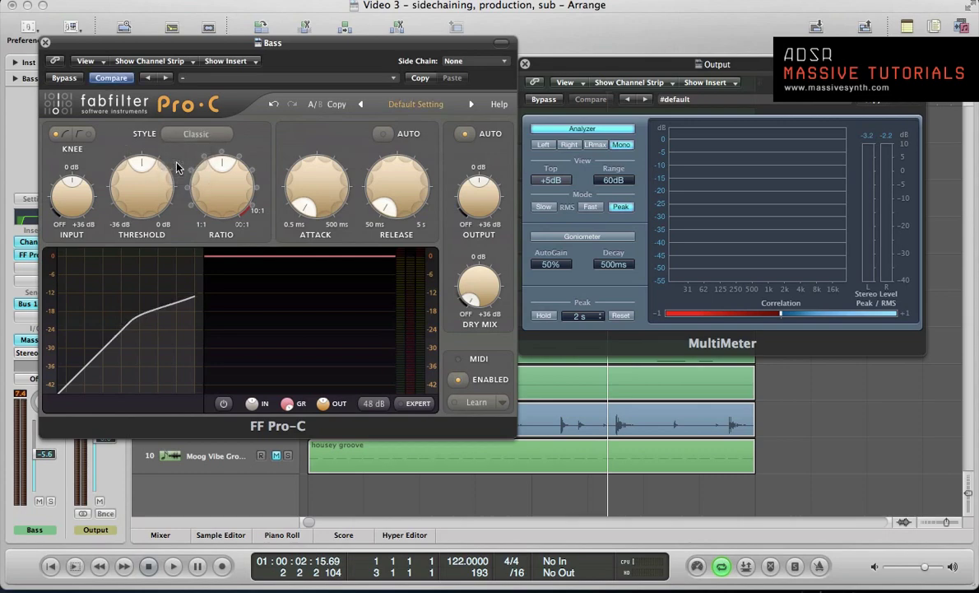
pyautogui.press('v')
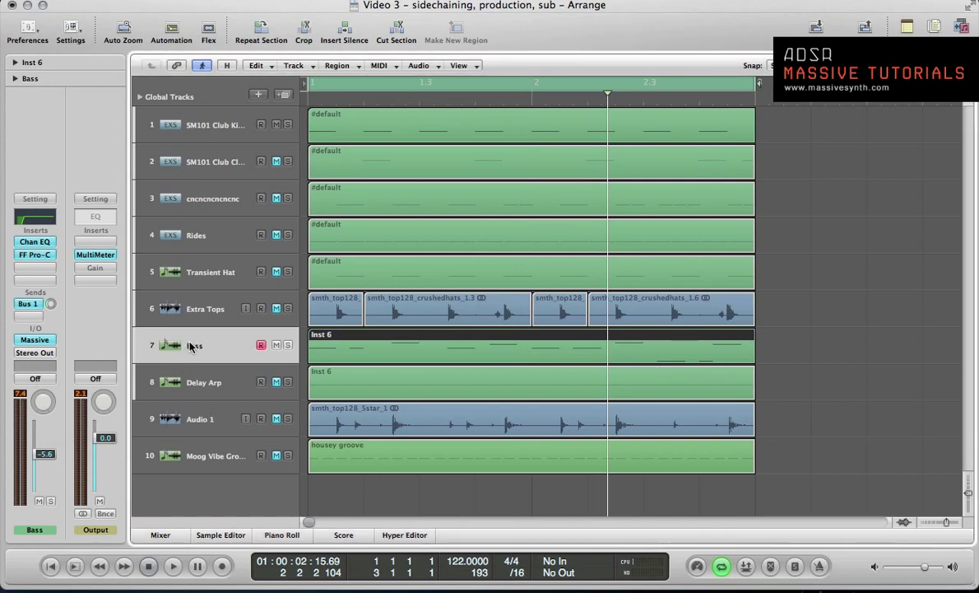
pyautogui.hotkey('ctrl', 's')
pyautogui.press('v')
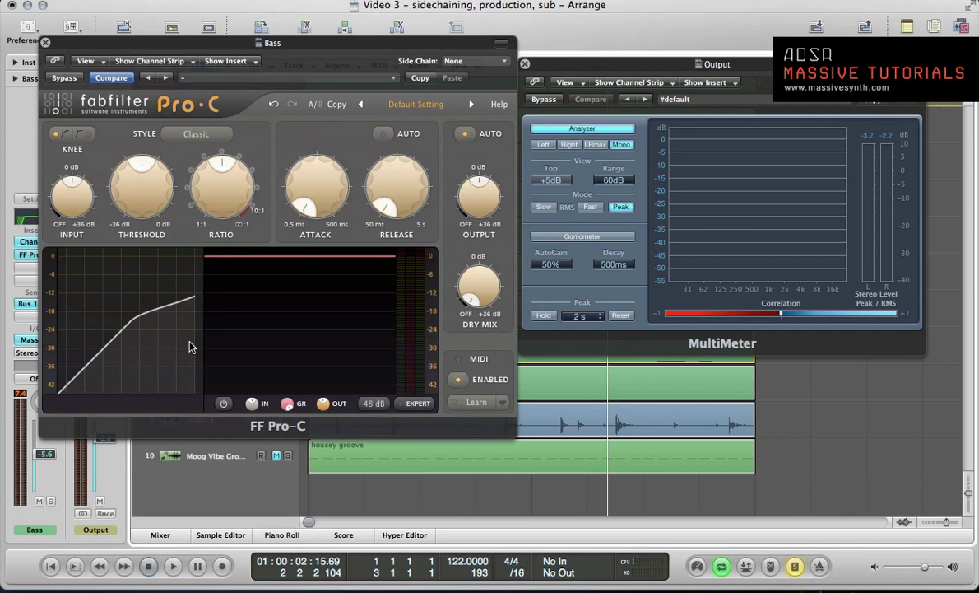
# Step: Audition the soloed bass with the compressor's attack at 32.36 ms and its release raised to about the middle of its range
pyautogui.press('space')
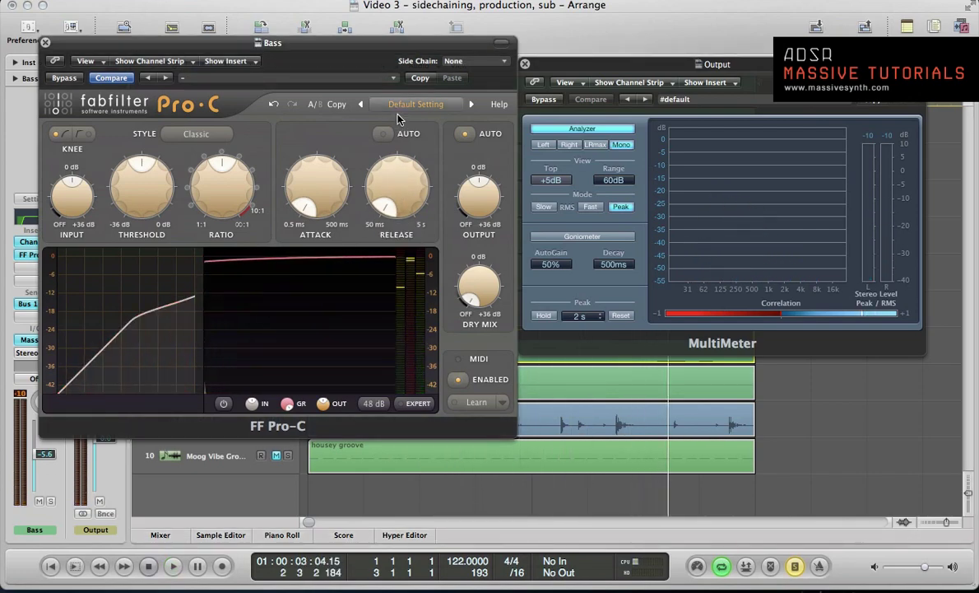
pyautogui.moveTo(398, 185); pyautogui.dragTo(398, 153)
pyautogui.moveTo(317, 182); pyautogui.dragTo(308, 121)
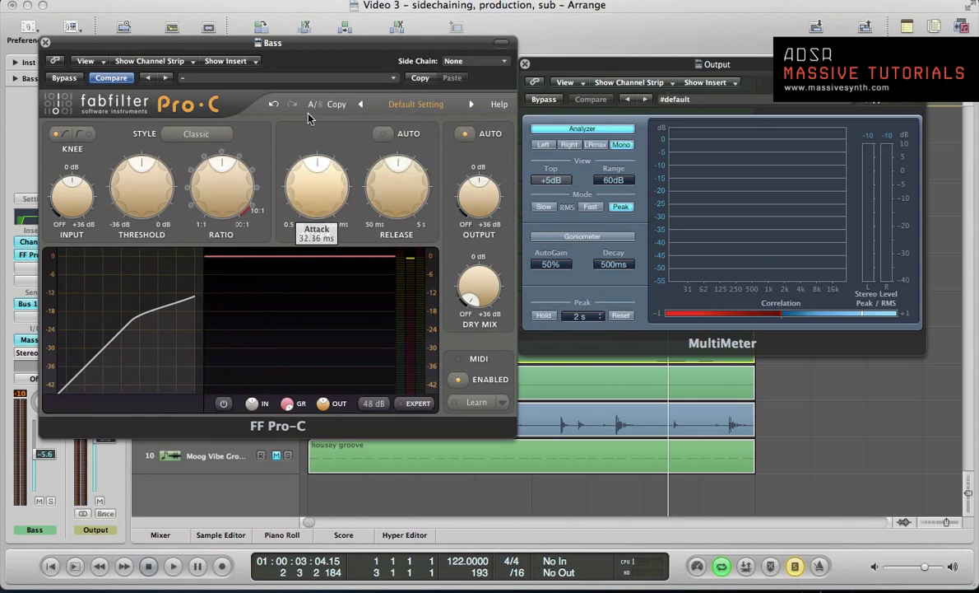
pyautogui.press('space')
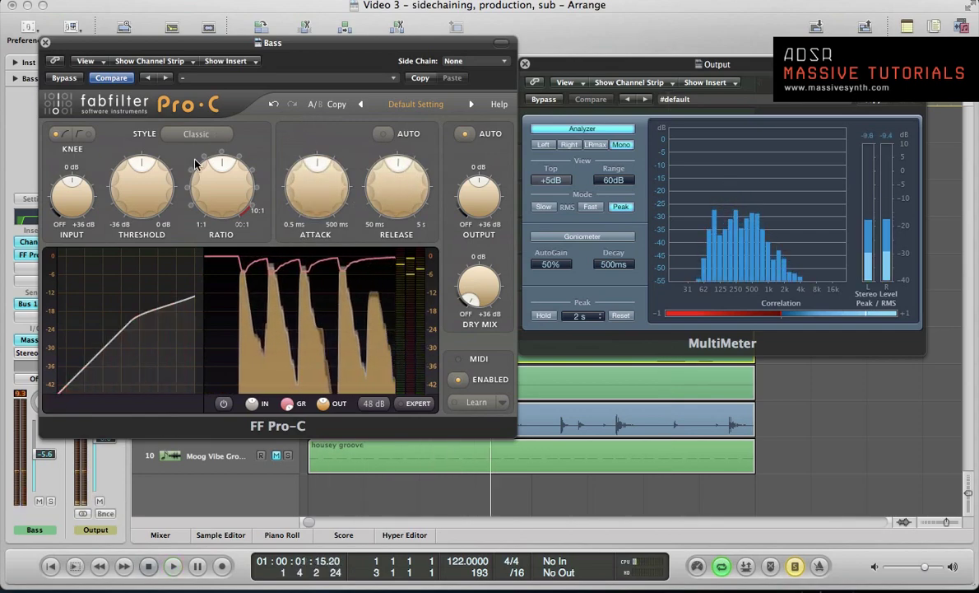
# Step: Raise the compressor's threshold to 0 dB and set its ratio to 3.24:1
pyautogui.moveTo(195, 164); pyautogui.dragTo(195, 131)
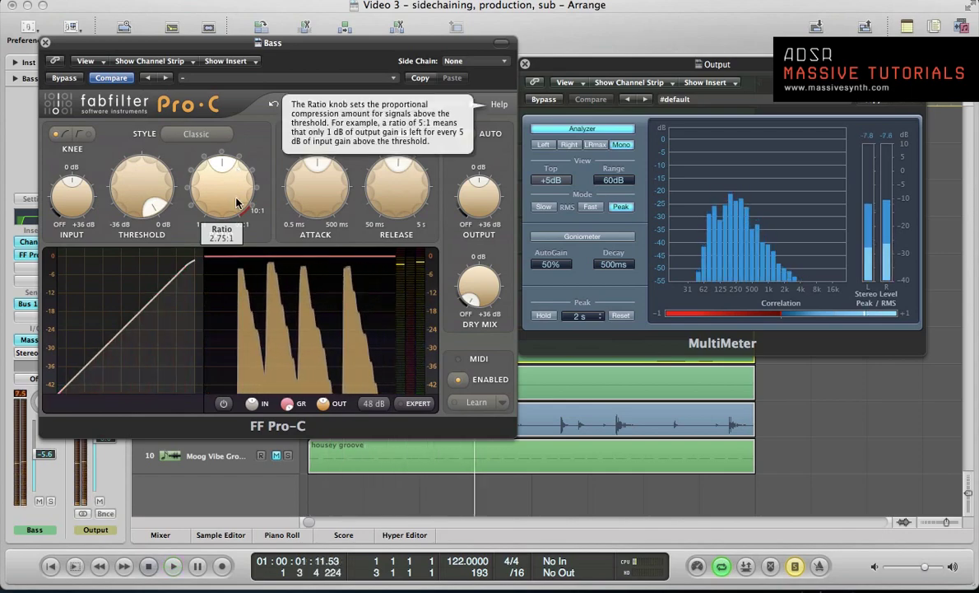
pyautogui.moveTo(236, 203); pyautogui.dragTo(234, 194)
pyautogui.press('space')
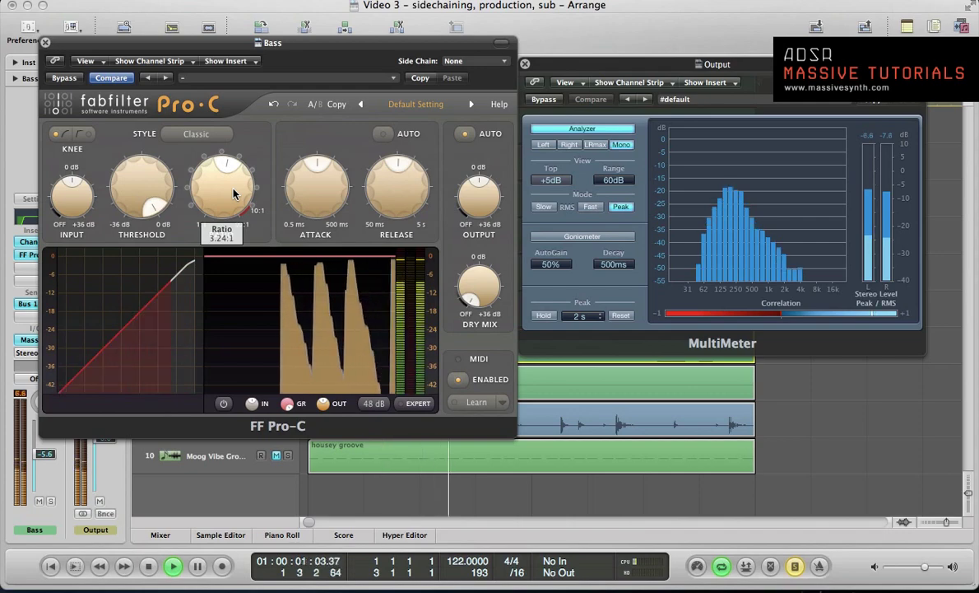
# Step: Shorten the compressor's release to about 135 ms and its attack to 6.11 ms while the bass plays
pyautogui.moveTo(397, 201); pyautogui.dragTo(397, 233)
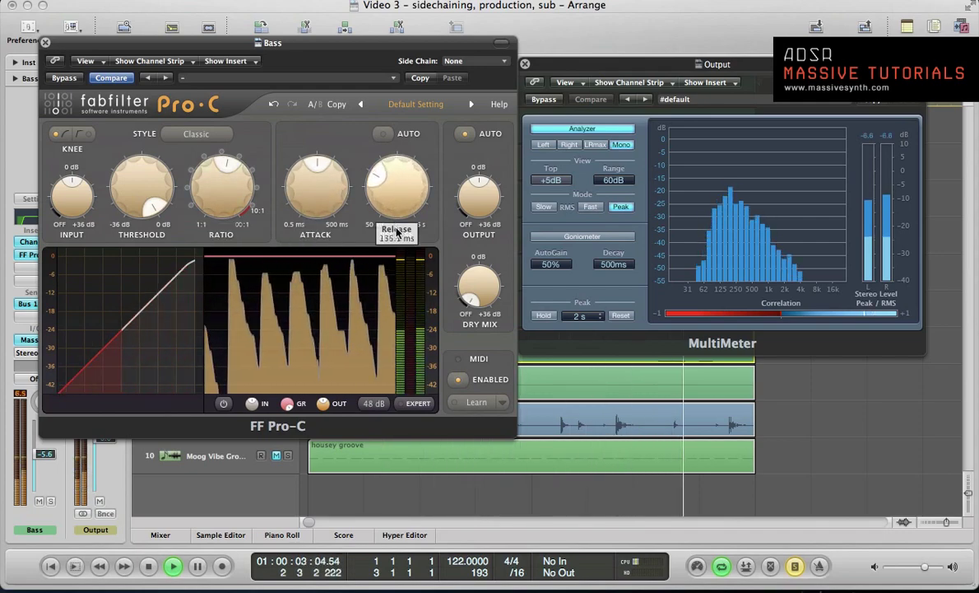
pyautogui.moveTo(316, 196); pyautogui.dragTo(315, 221)
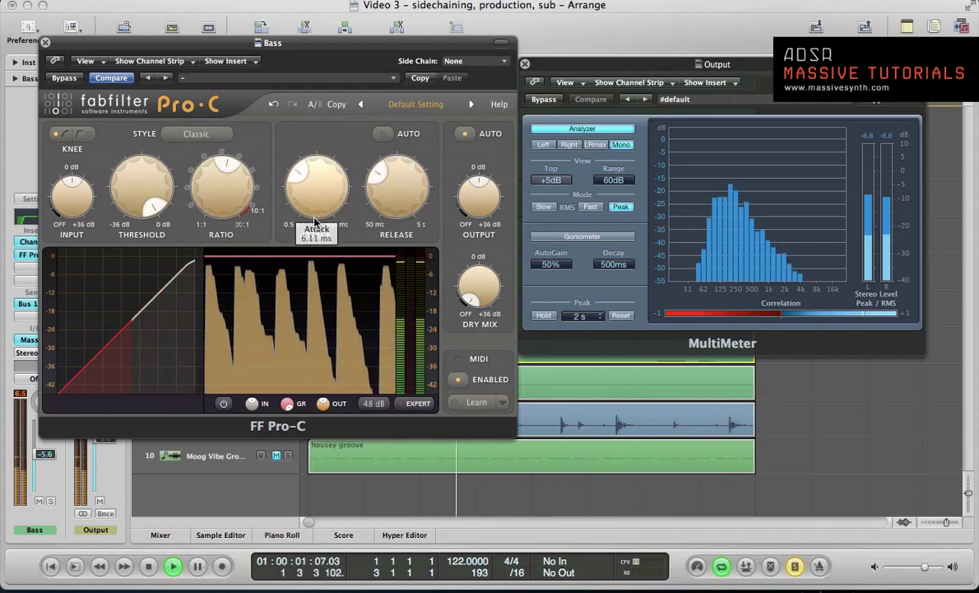
pyautogui.press('space')
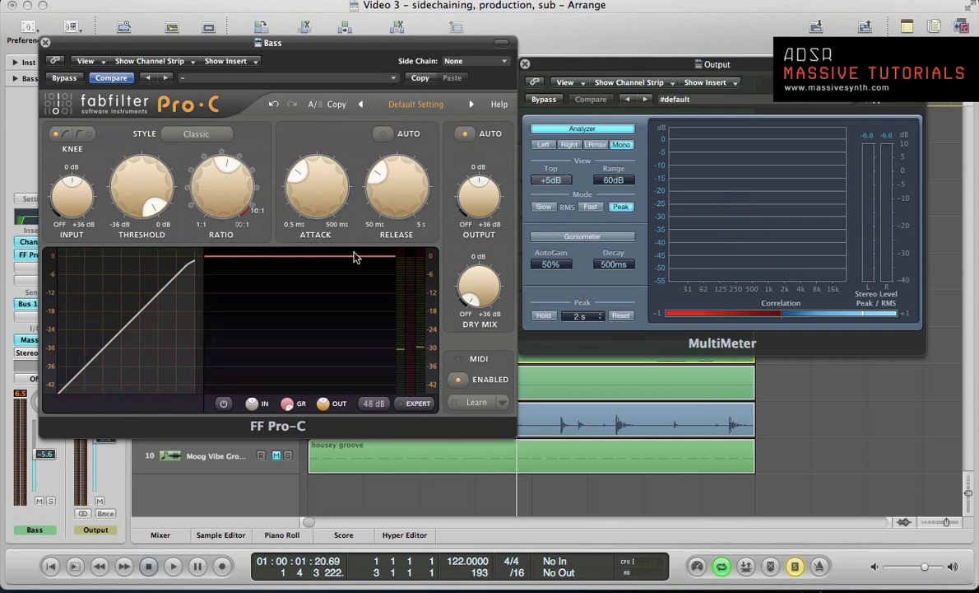
# Step: Lower the compressor's threshold while auditioning the soloed bass, and settle it at -12.628 dB
pyautogui.moveTo(119, 192)
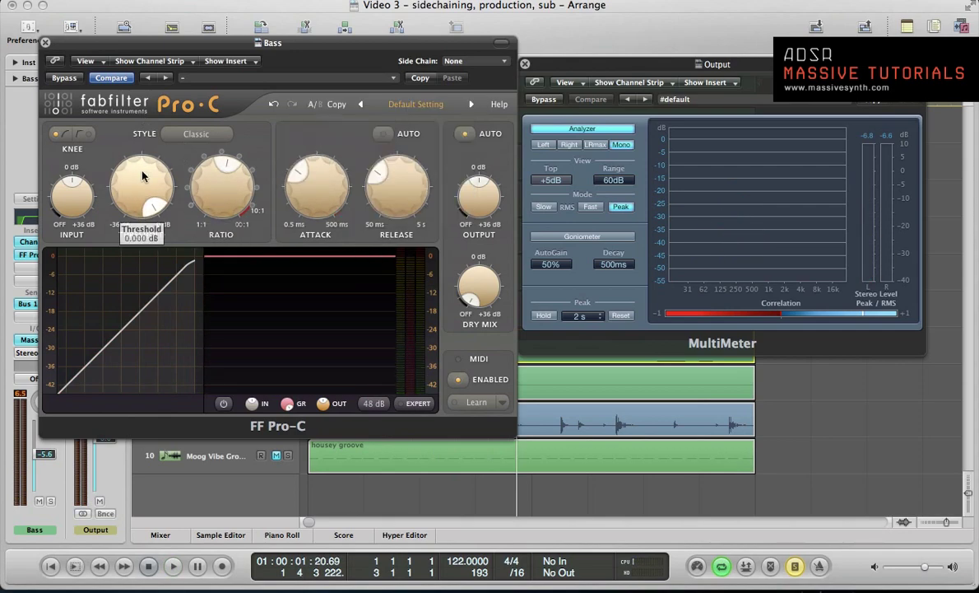
pyautogui.press('space')
pyautogui.moveTo(141, 176); pyautogui.dragTo(159, 299)
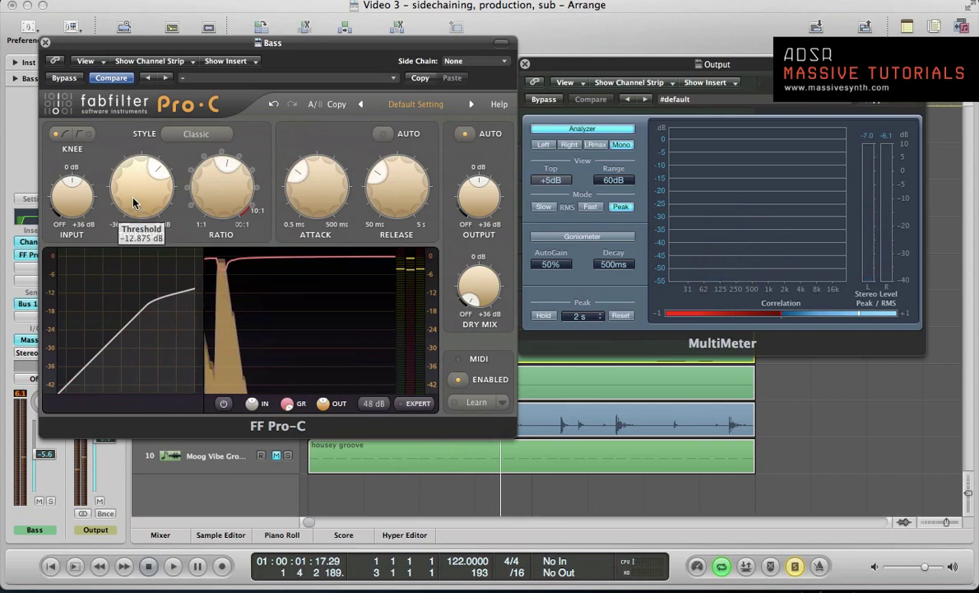
pyautogui.moveTo(133, 200); pyautogui.dragTo(134, 196)
pyautogui.press('space')
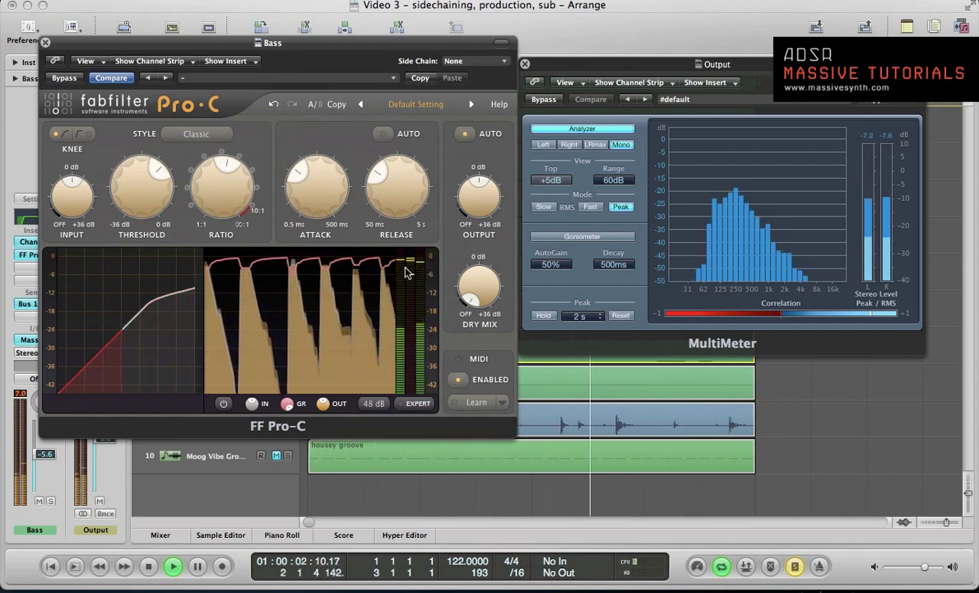
# Step: Listen to the soloed bass and compare its sound with the compressor bypassed and active
pyautogui.moveTo(328, 189)
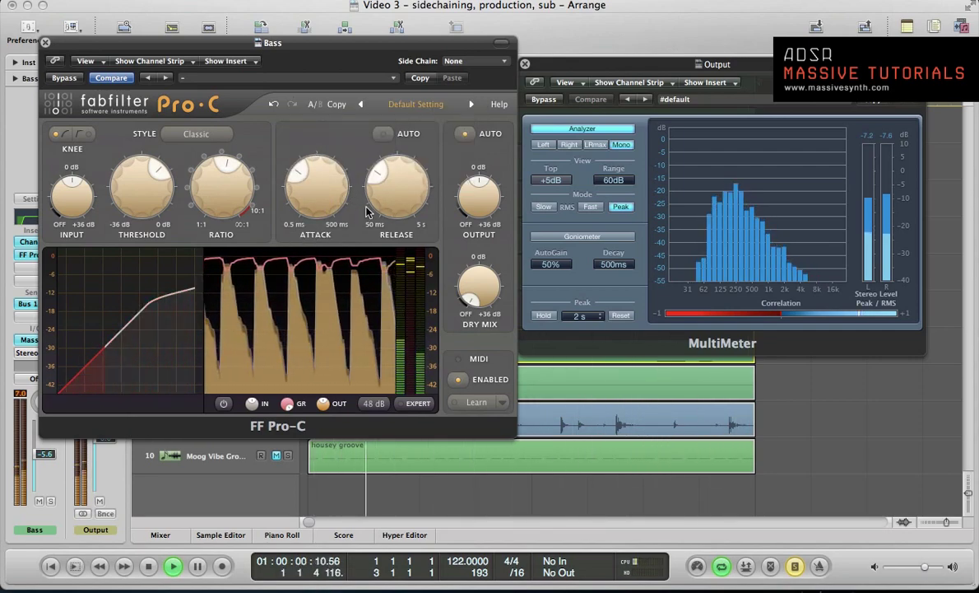
pyautogui.moveTo(293, 171)
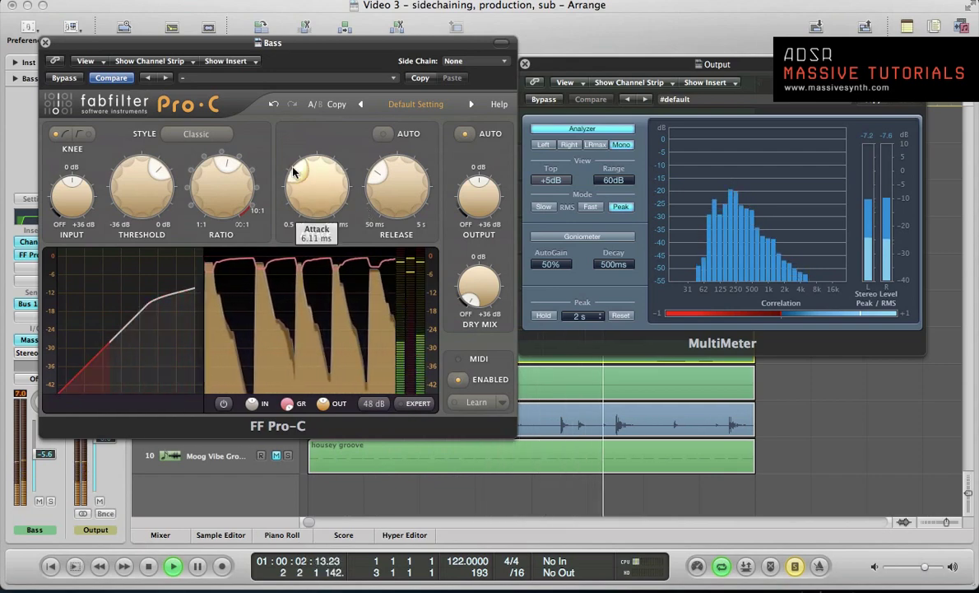
pyautogui.click(55, 79)
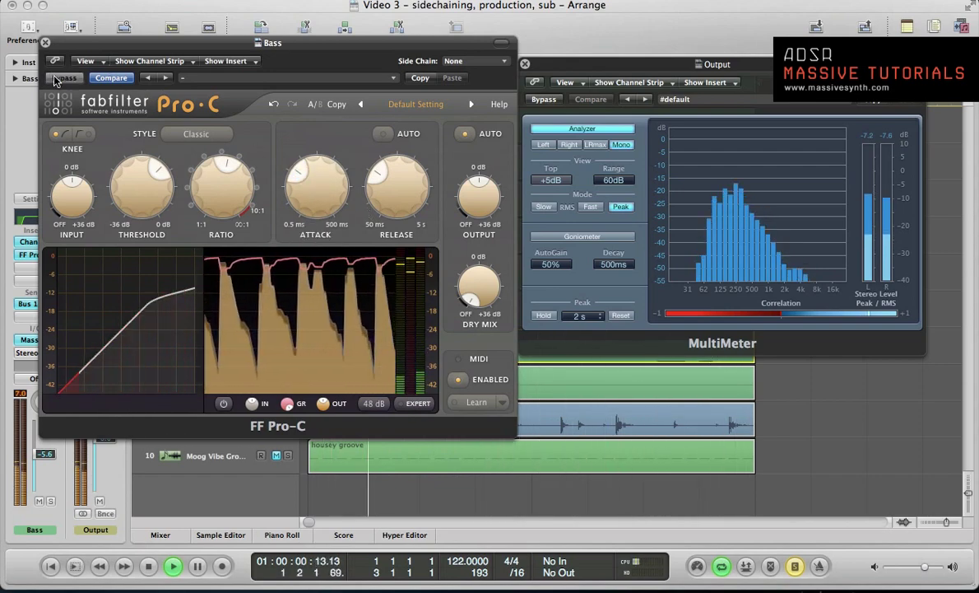
pyautogui.click(54, 79)
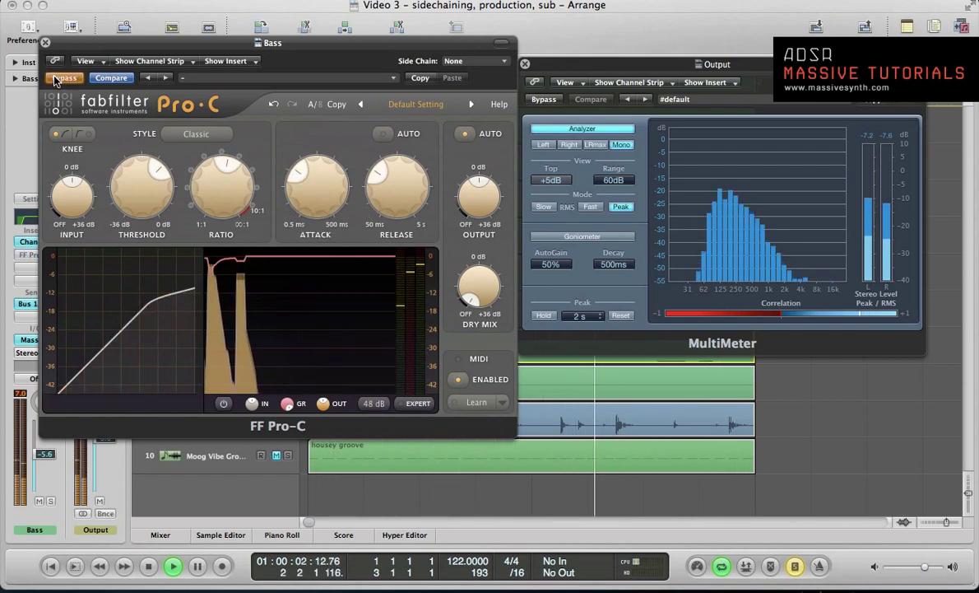
pyautogui.click(54, 79)
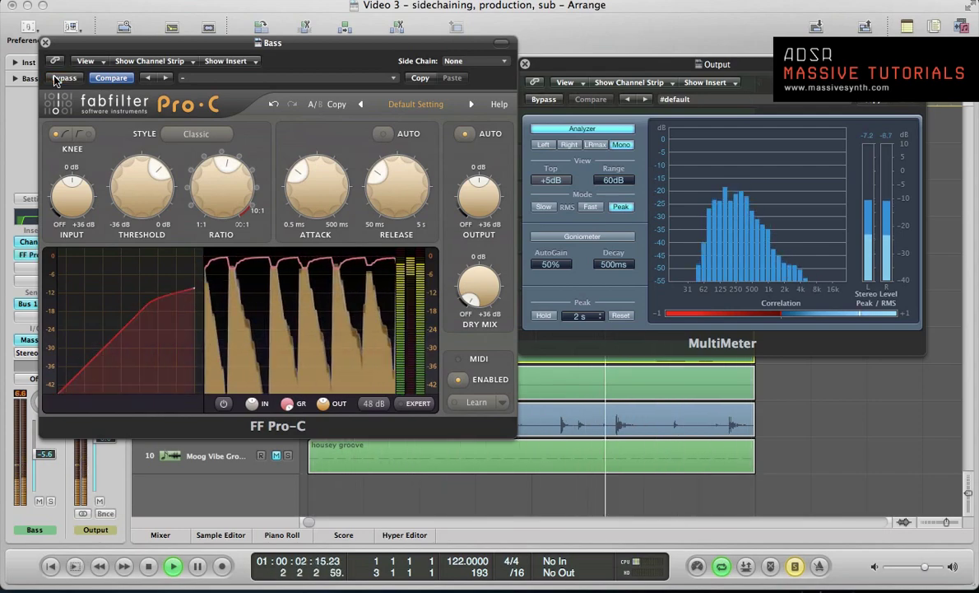
pyautogui.press('space')
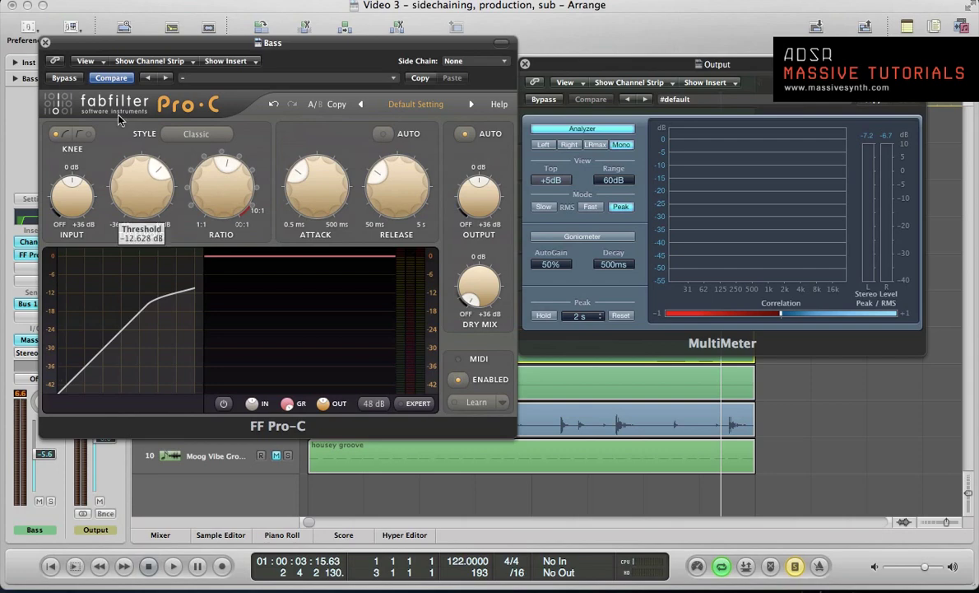
# Step: Replay the soloed bass, examine the gain-reduction curve and bypass comparison once more, and close the compressor window
pyautogui.press('space')
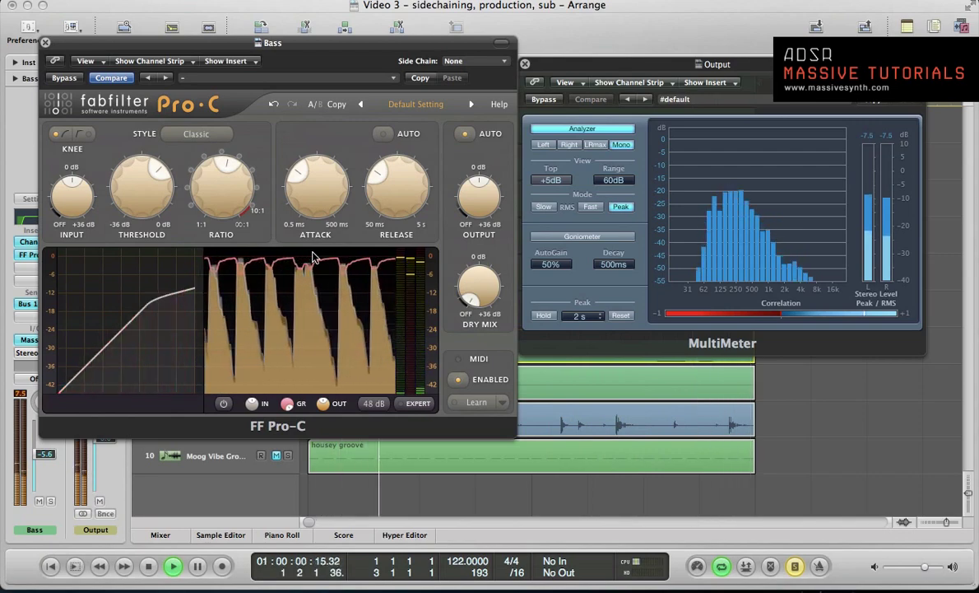
pyautogui.moveTo(311, 257)
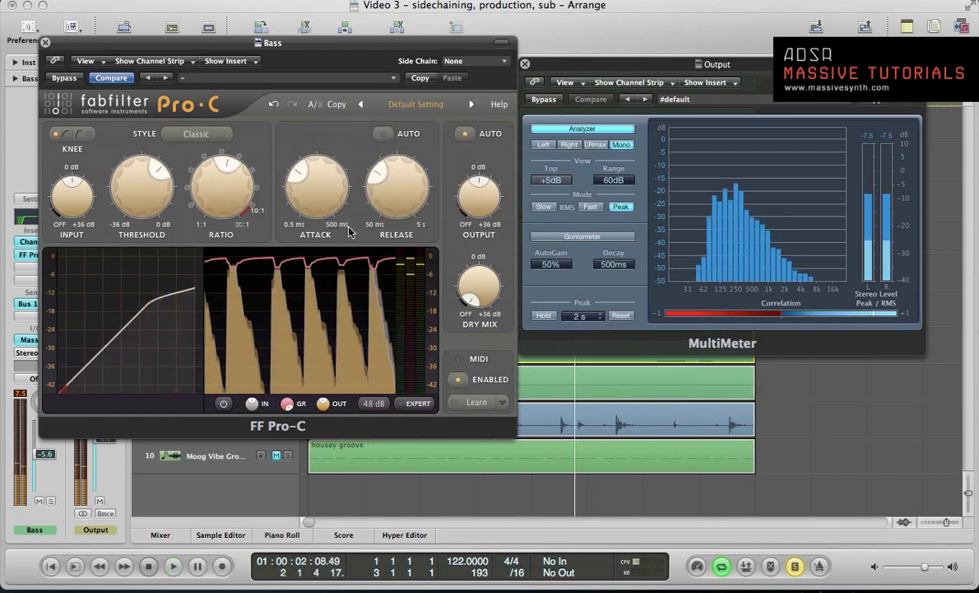
pyautogui.moveTo(462, 196)
pyautogui.click(63, 77)
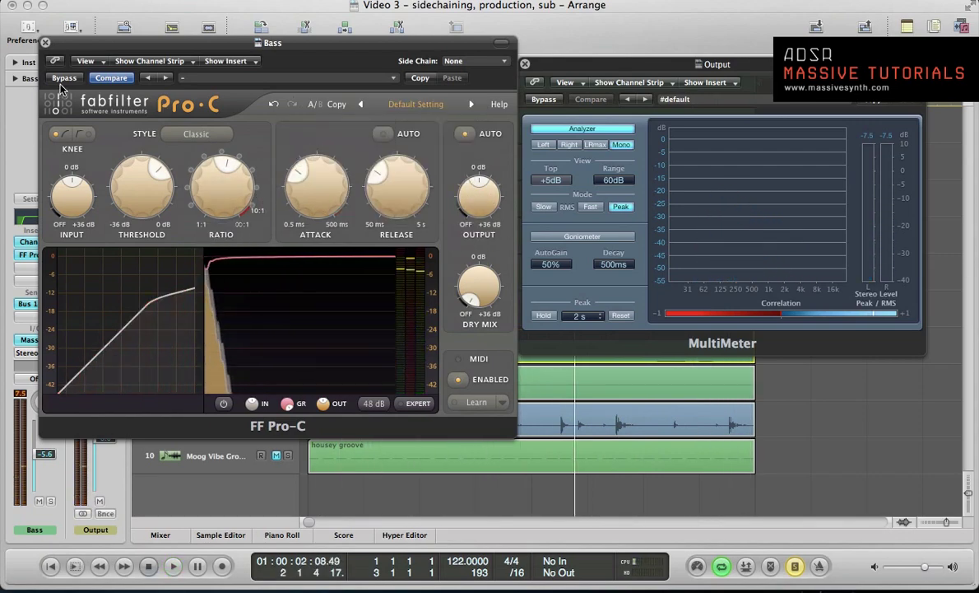
pyautogui.click(62, 79)
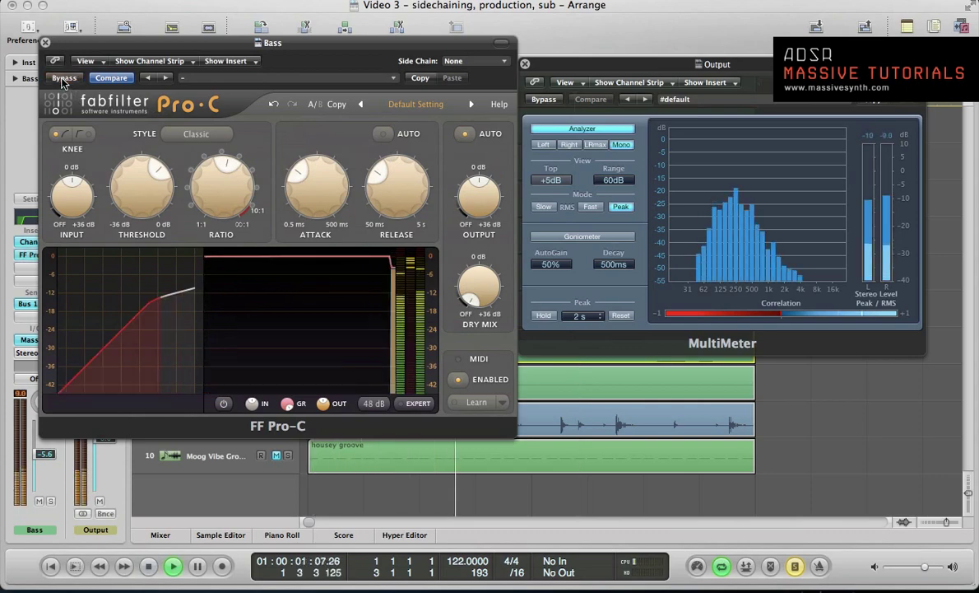
pyautogui.press('space')
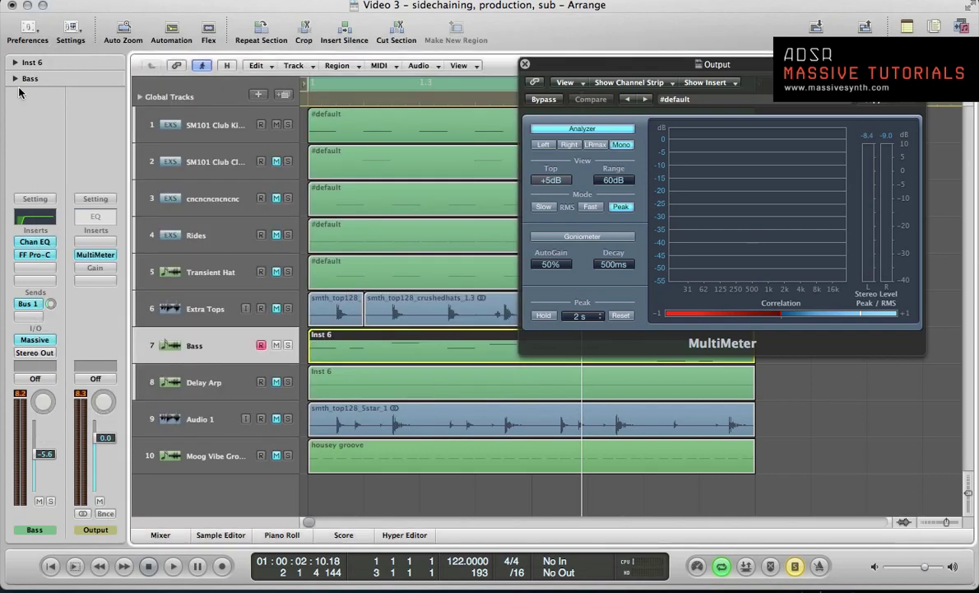
pyautogui.click(46, 42)
# Step: Select the SM101 Club Kick track, hide the plug-in windows, and bounce its region in place to a new audio track
pyautogui.click(35, 283)
pyautogui.click(70, 157)
pyautogui.click(205, 121)
pyautogui.press('v')
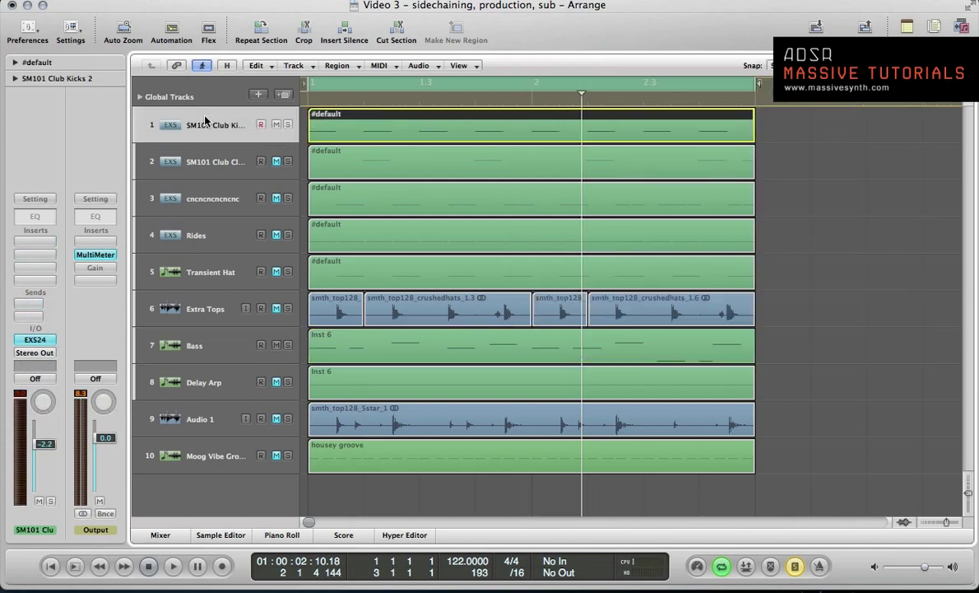
pyautogui.hotkey('ctrl', 'b')
pyautogui.press('Return')
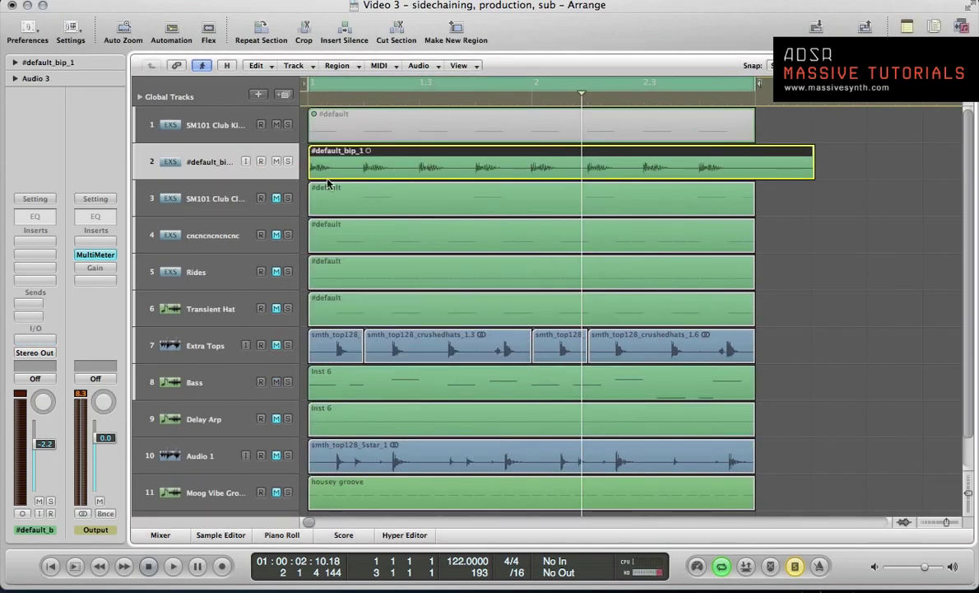
# Step: Cut the bounced kick region down to a short blip of its first hit, deleting the remainder and trimming the end slightly
pyautogui.press('Escape')
pyautogui.click(278, 195)
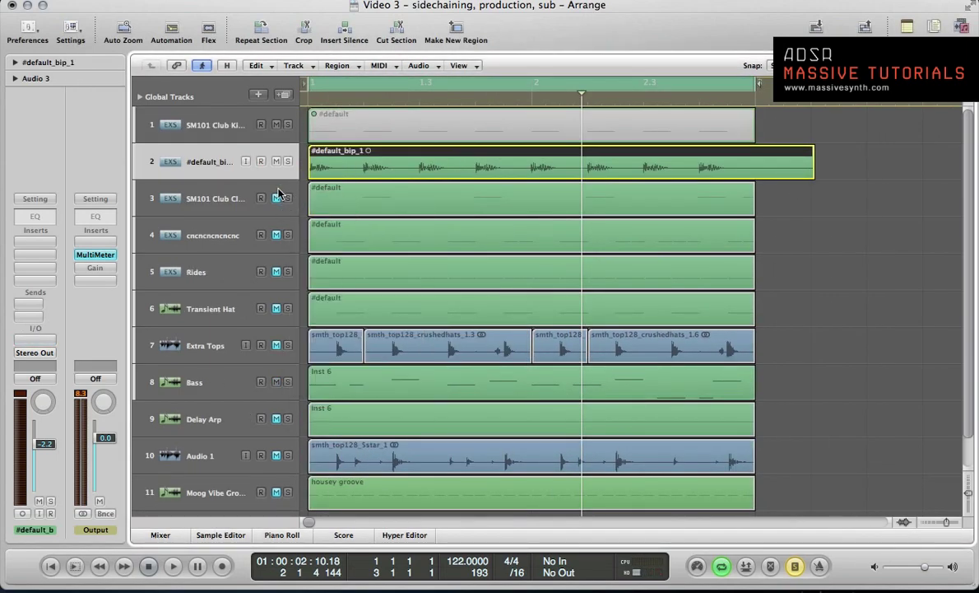
pyautogui.click(322, 176)
pyautogui.press('Escape')
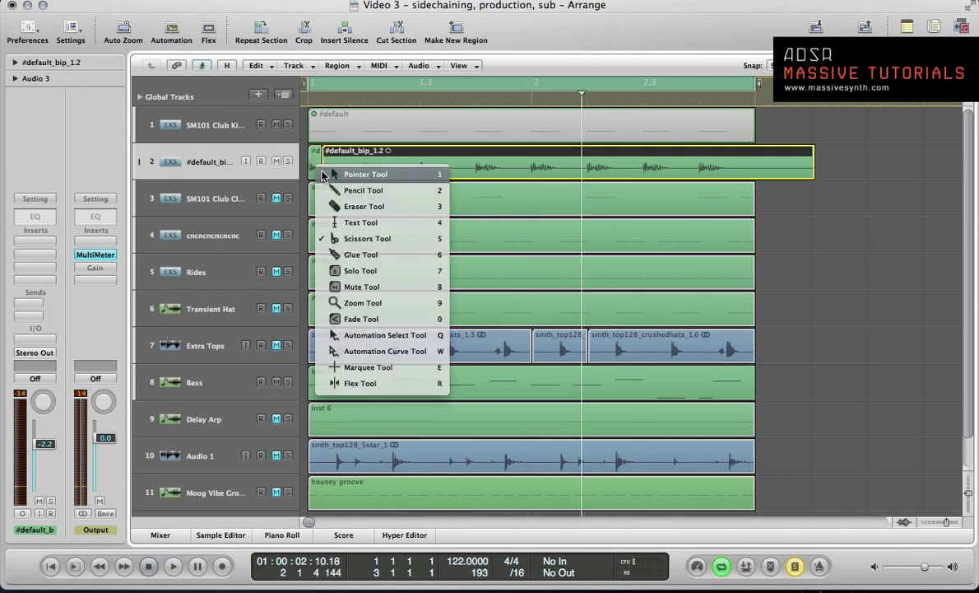
pyautogui.click(323, 175)
pyautogui.press('Delete')
pyautogui.press('z')
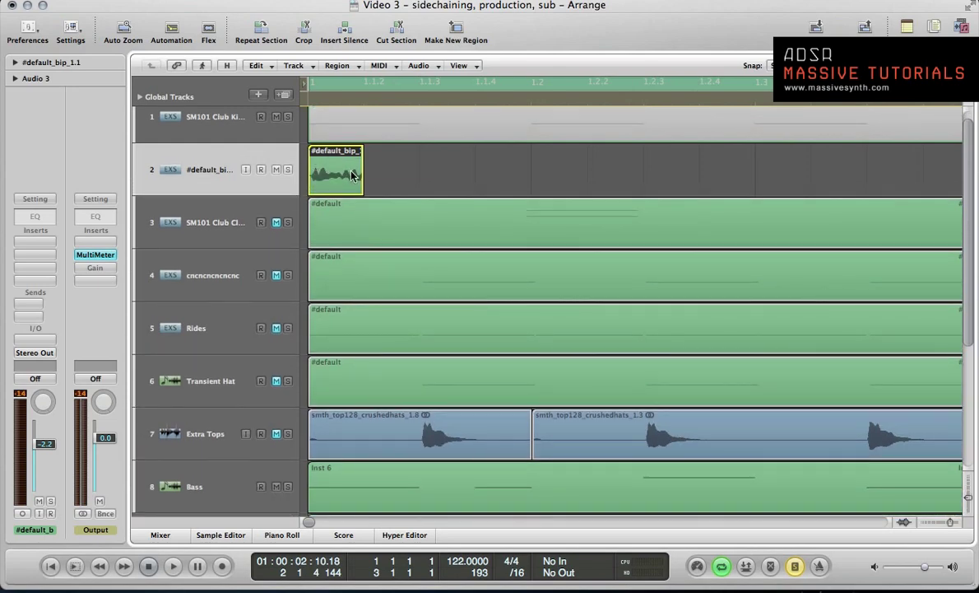
pyautogui.moveTo(362, 190); pyautogui.dragTo(353, 192)
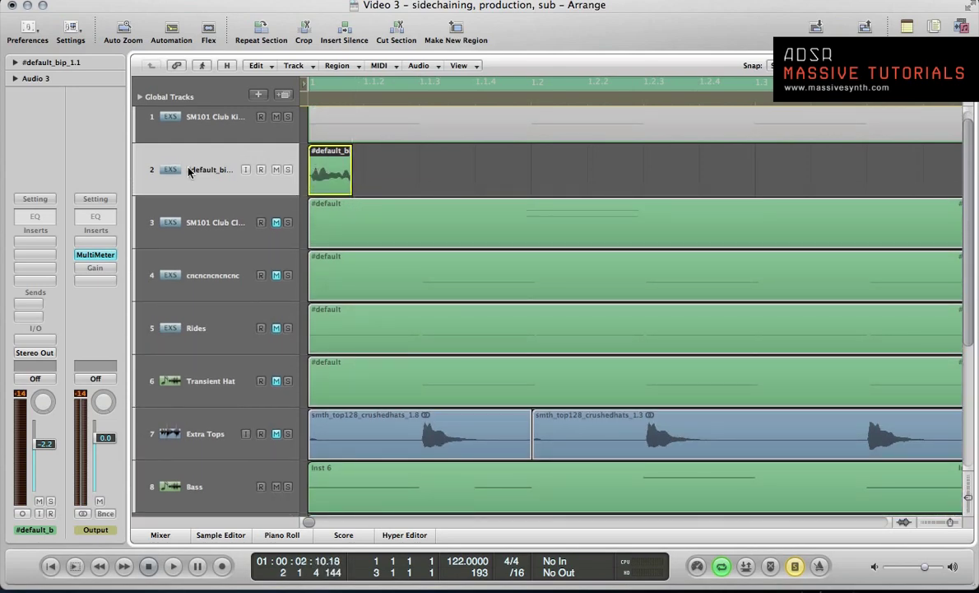
# Step: Create one new audio track, move the short kick region onto it, and delete the emptied bounce track
pyautogui.press('alt+super+n')
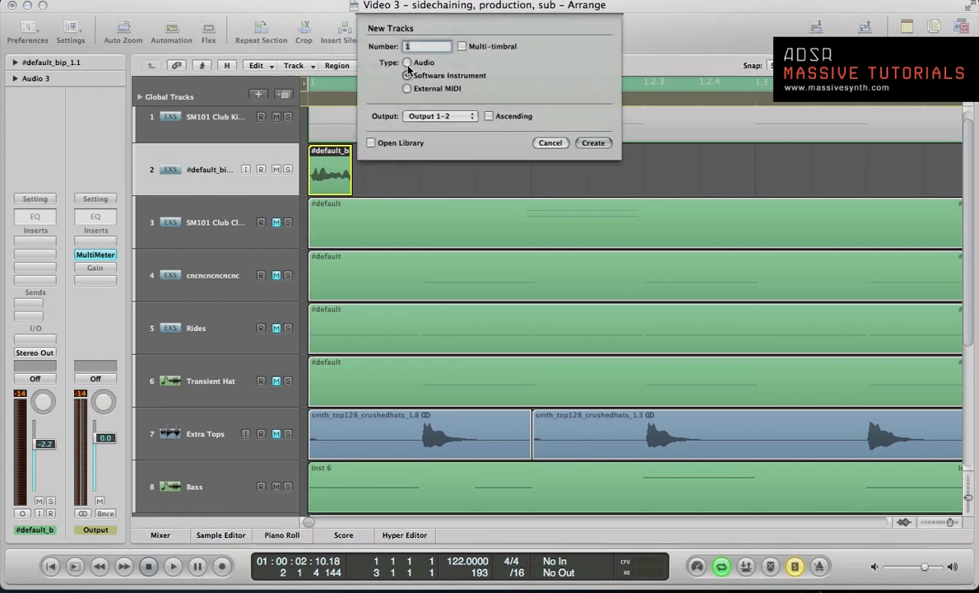
pyautogui.click(406, 62)
pyautogui.click(590, 210)
pyautogui.moveTo(325, 175); pyautogui.dragTo(319, 224)
pyautogui.click(203, 174)
pyautogui.press('super+Delete')
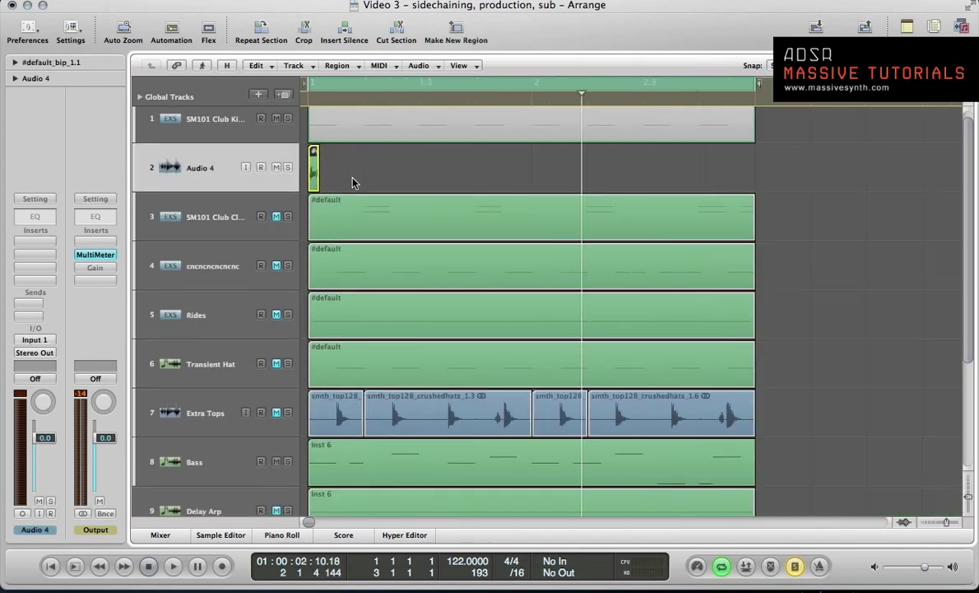
# Step: Copy the short kick blip onto every beat of the two bars and rename the track SIDECHAIN
pyautogui.moveTo(312, 171); pyautogui.dragTo(425, 181)
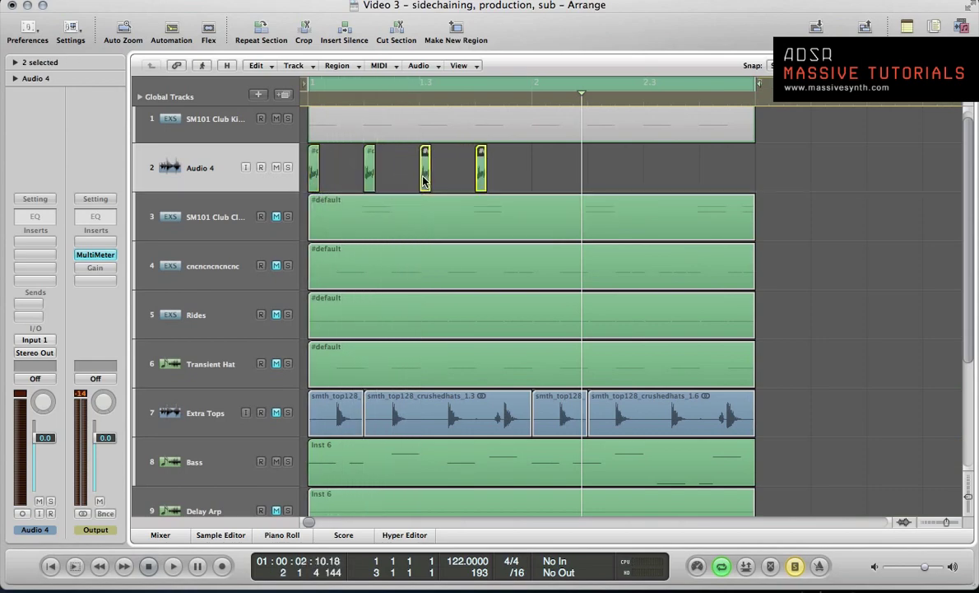
pyautogui.moveTo(523, 156)
pyautogui.mouseDown()
pyautogui.moveTo(299, 176)
pyautogui.moveTo(557, 164)
pyautogui.moveTo(533, 172)
pyautogui.mouseUp()
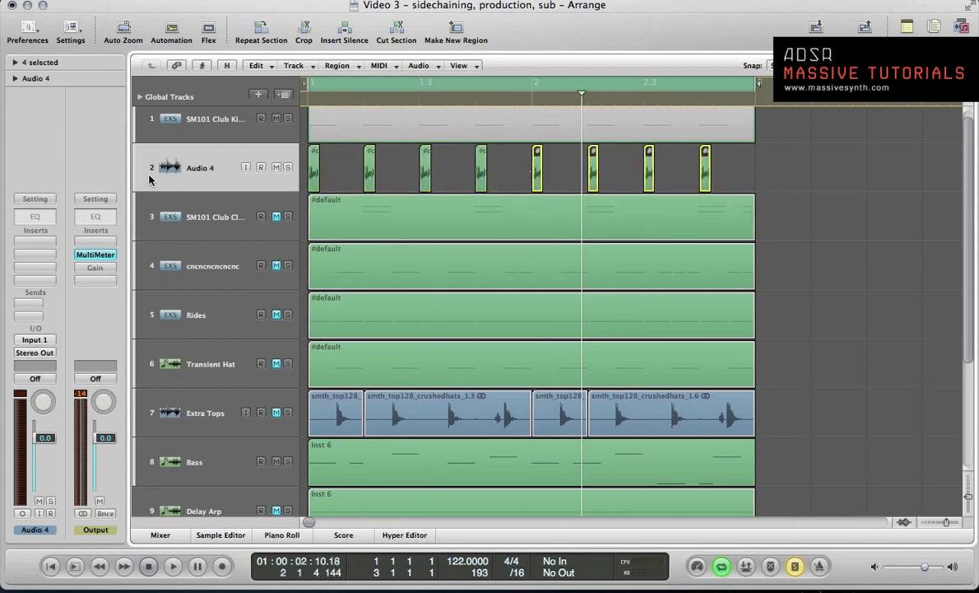
pyautogui.click(187, 171)
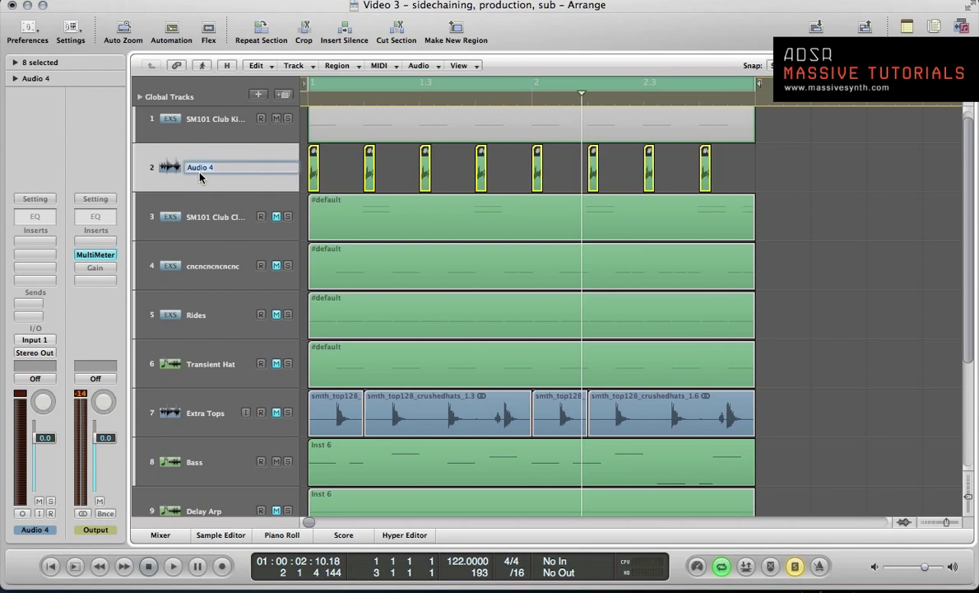
pyautogui.press('capslock')
pyautogui.write('SIDEC')
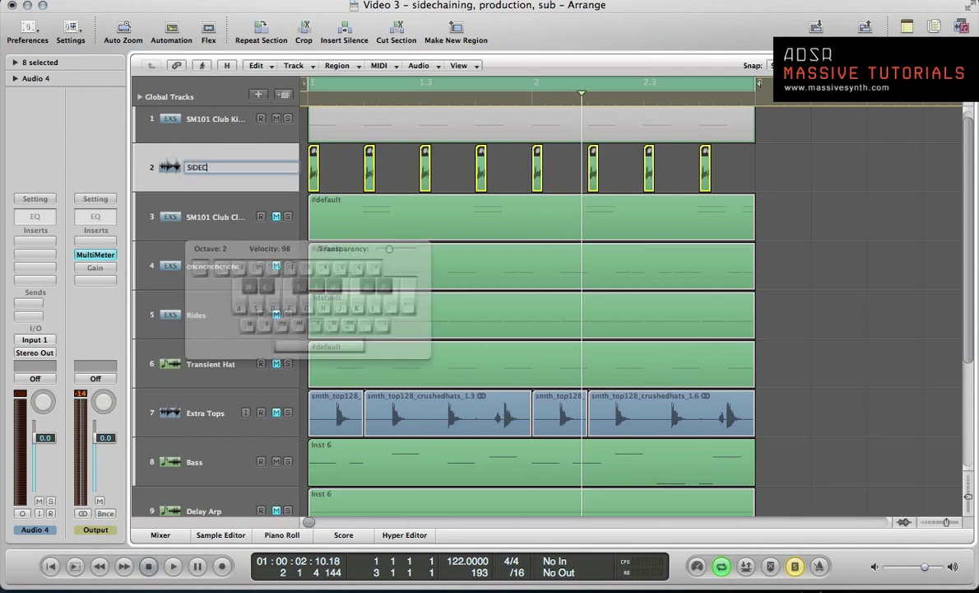
pyautogui.write('HAIN')
pyautogui.press('Return')
pyautogui.press('capslock')
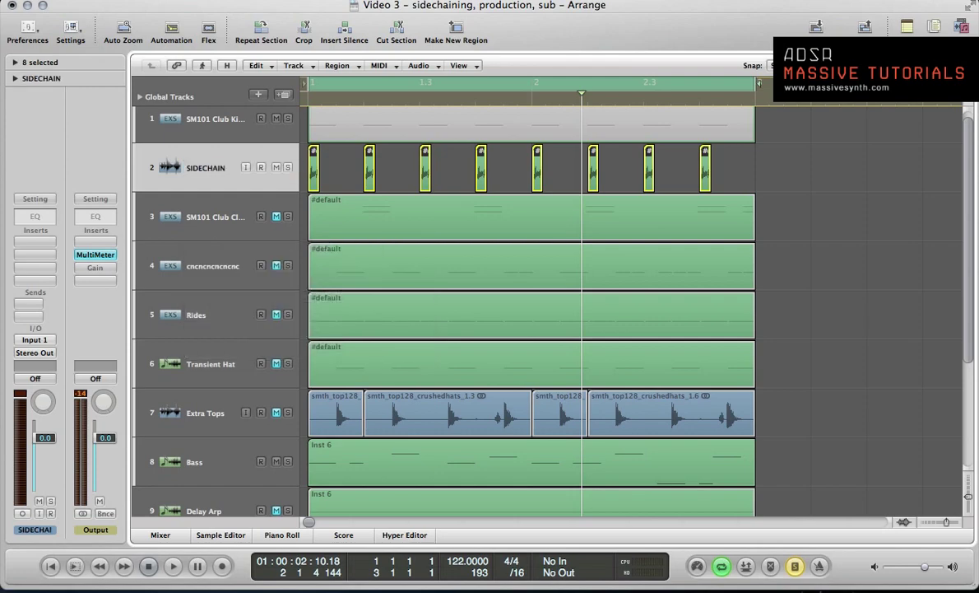
# Step: Fit all tracks in view, bring up the MultiMeter, and audition the SM101 Club Kick alone and together with the Bass
pyautogui.scroll(-1, 297, 257)
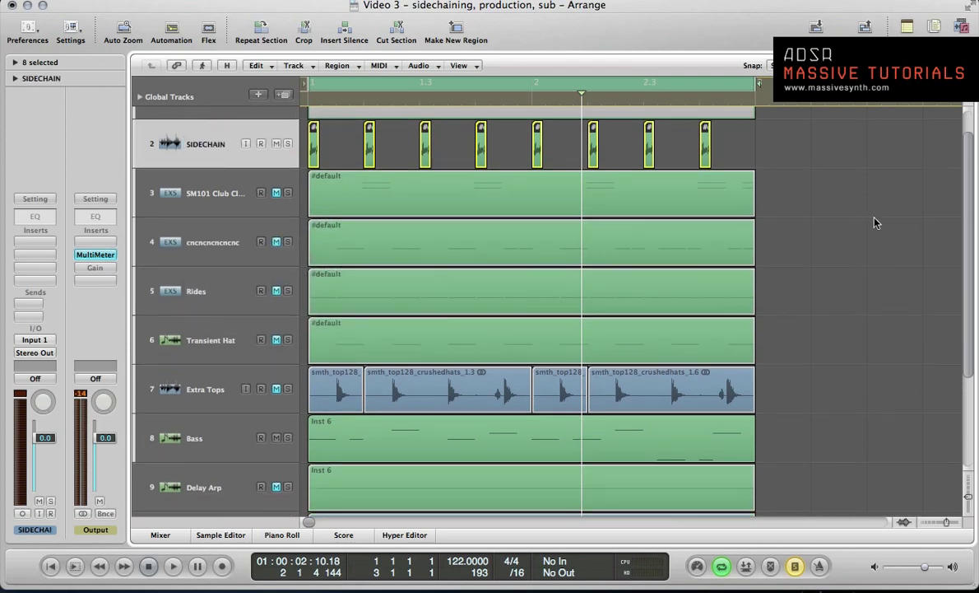
pyautogui.click(896, 232)
pyautogui.press('z')
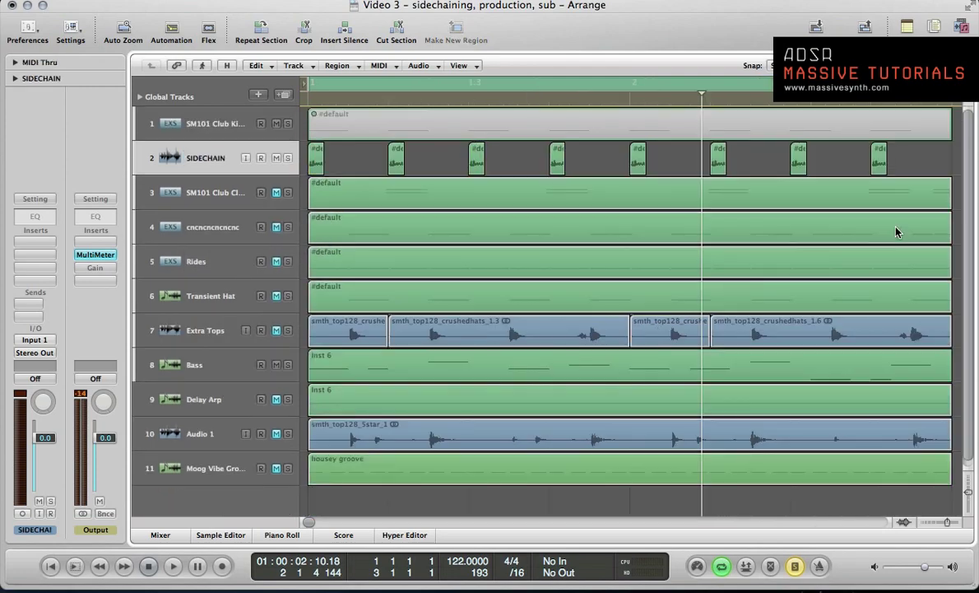
pyautogui.click(209, 372)
pyautogui.press('super+Left')
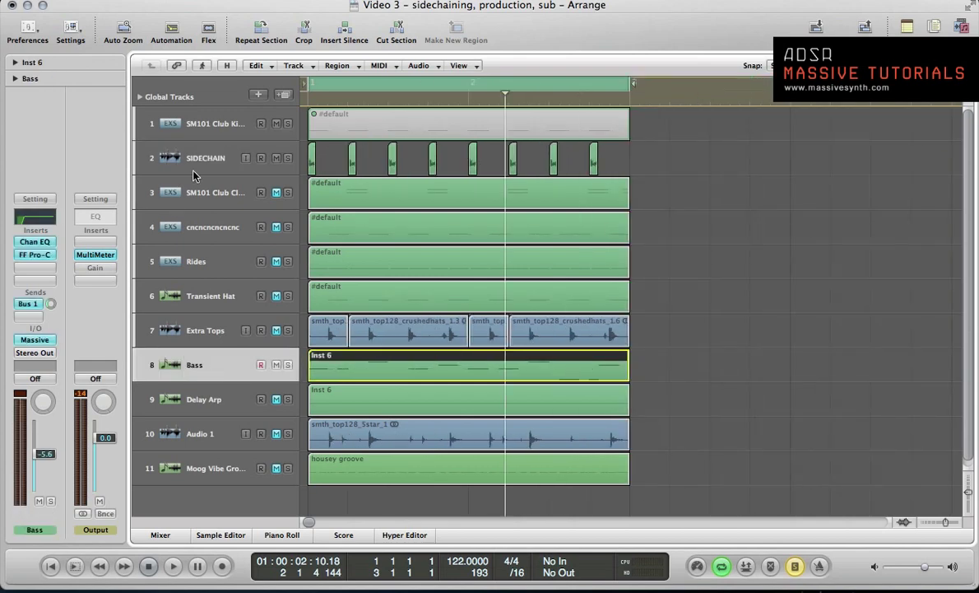
pyautogui.click(187, 152)
pyautogui.click(199, 125)
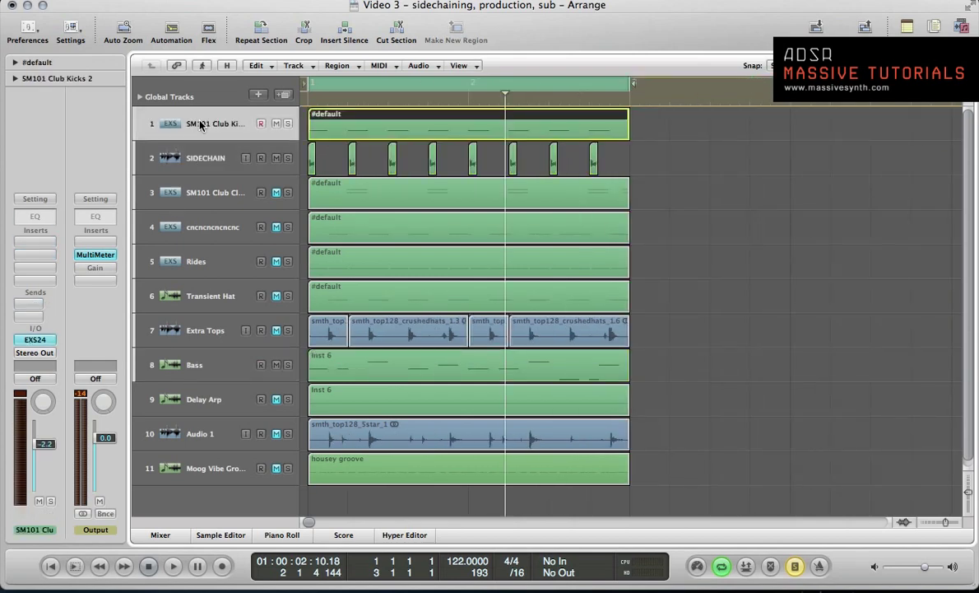
pyautogui.press('v')
pyautogui.press('space')
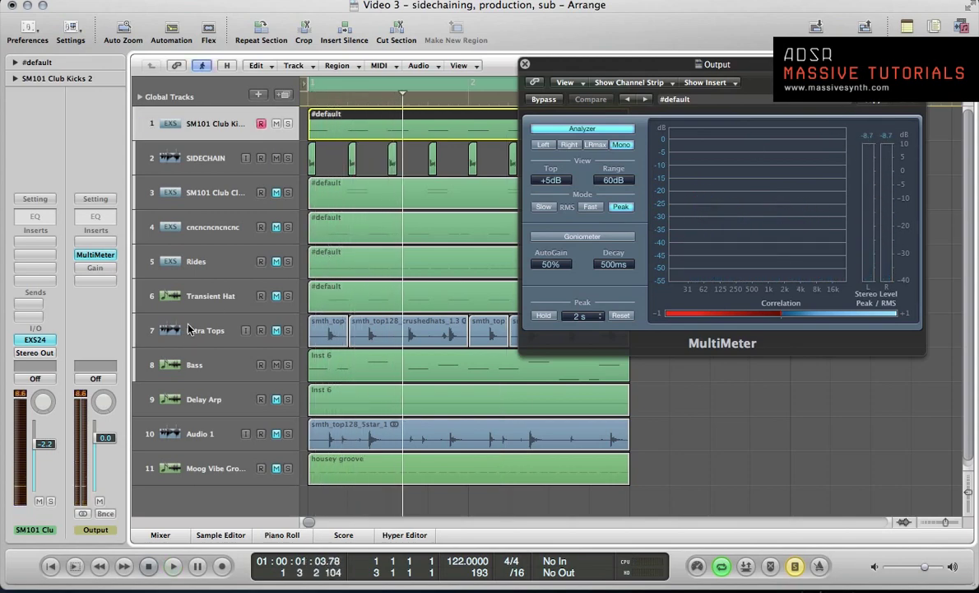
pyautogui.click(192, 373)
pyautogui.press('space')
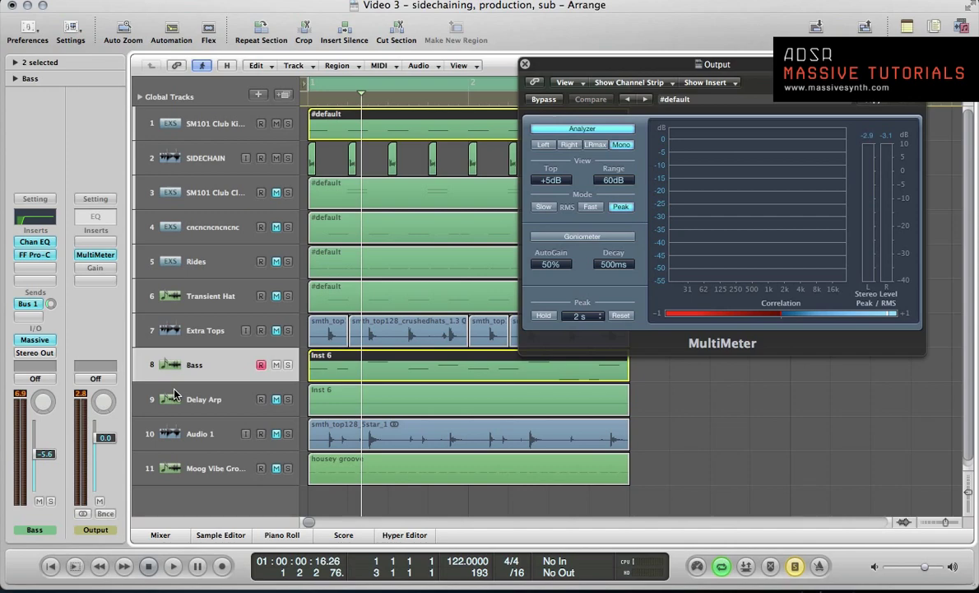
# Step: Set the SIDECHAIN track's output to no output so that it only serves as a trigger
pyautogui.click(179, 154)
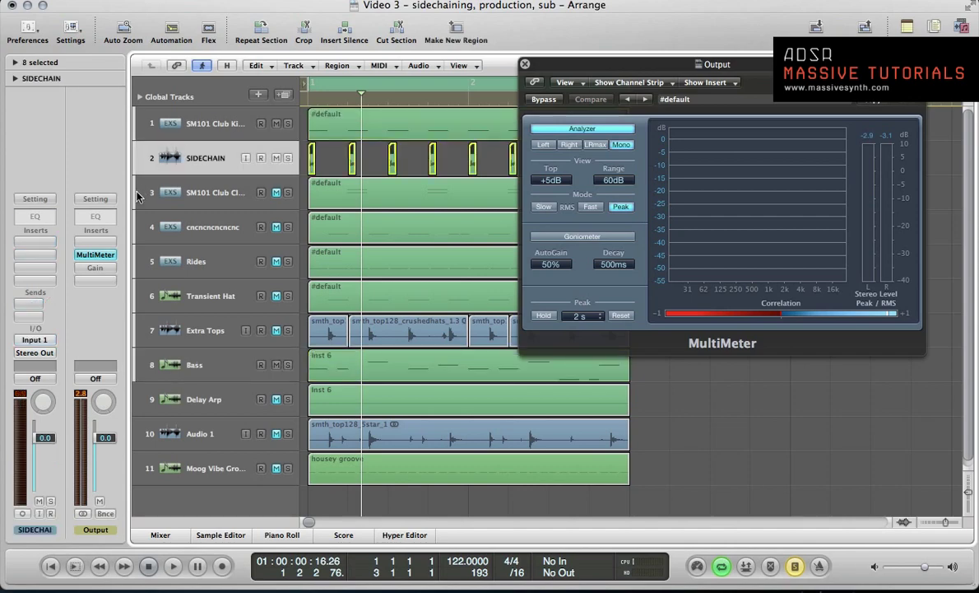
pyautogui.click(37, 352)
pyautogui.click(38, 367)
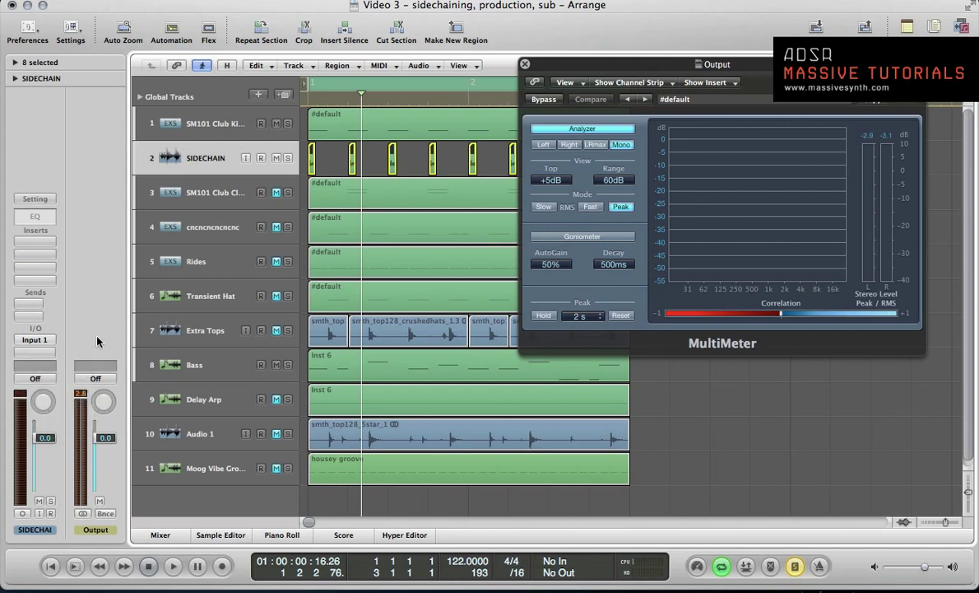
# Step: Insert Logic's Compressor on the Bass track after the FF Pro-C
pyautogui.click(213, 367)
pyautogui.click(34, 267)
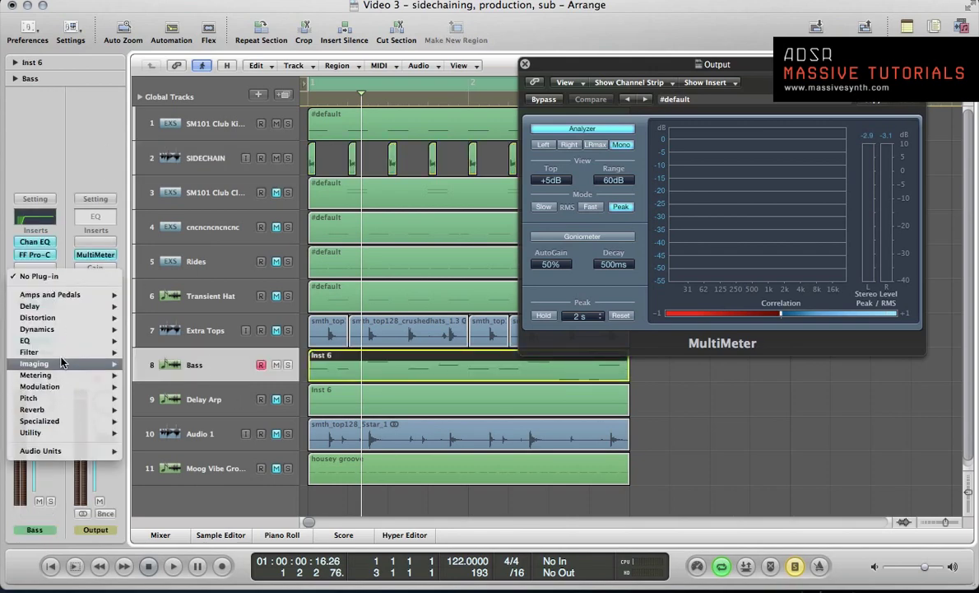
pyautogui.moveTo(37, 328)
pyautogui.moveTo(165, 340)
pyautogui.click(268, 341)
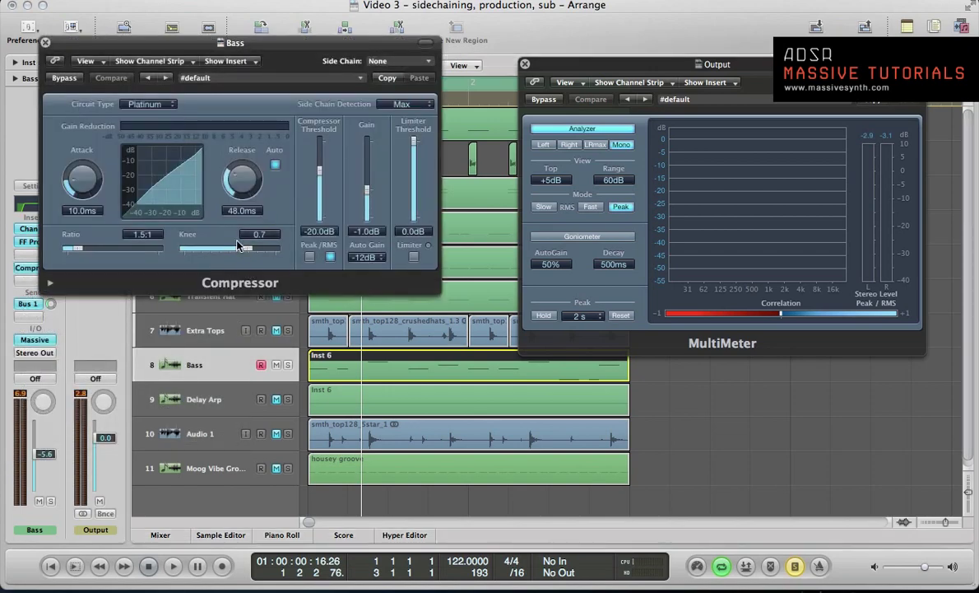
# Step: Audition the kick and bass together, and set the bass Compressor's side chain to Audio 4 – SIDECHAIN
pyautogui.press('v')
pyautogui.click(208, 122)
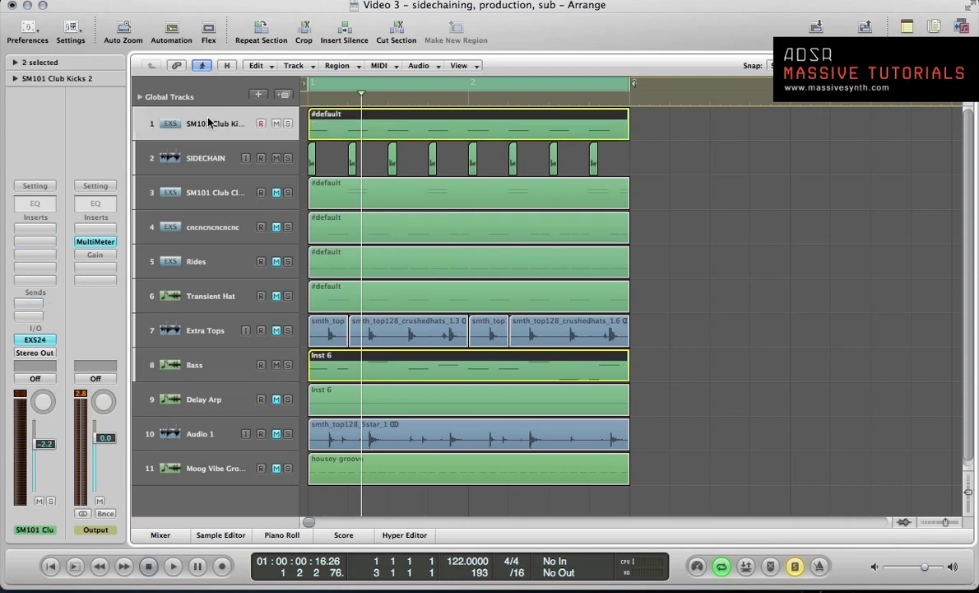
pyautogui.press('space')
pyautogui.press('v')
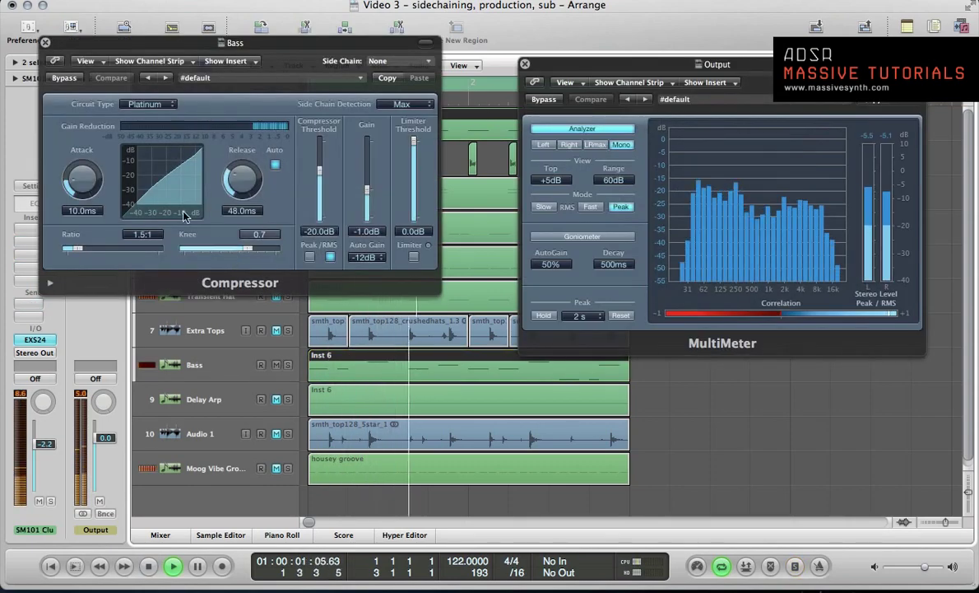
pyautogui.click(383, 65)
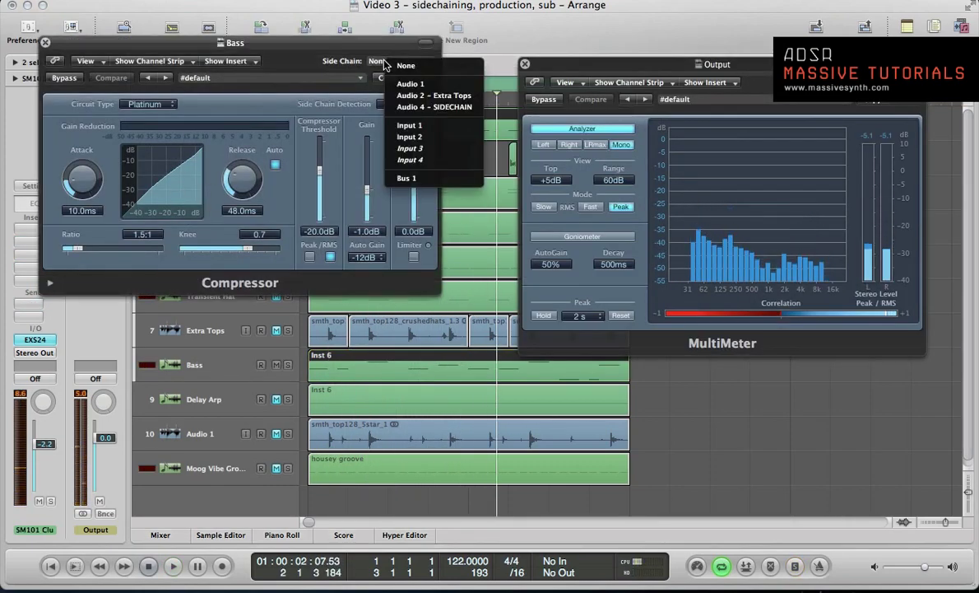
pyautogui.click(409, 107)
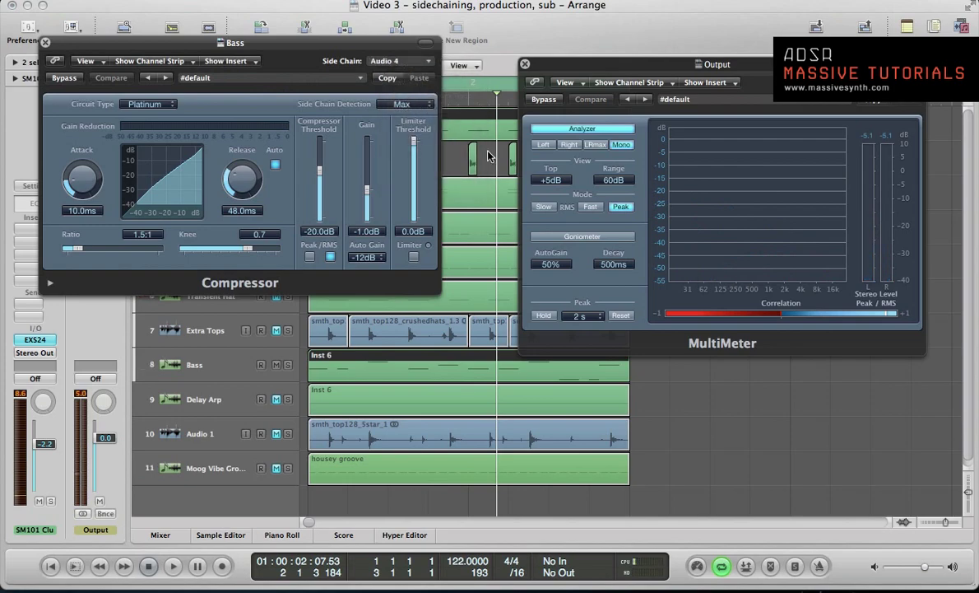
# Step: Set the bass Compressor to a 6.0 ms release, 1.5 ms attack, 3.1:1 ratio and 0.4 knee
pyautogui.moveTo(242, 176); pyautogui.dragTo(242, 202)
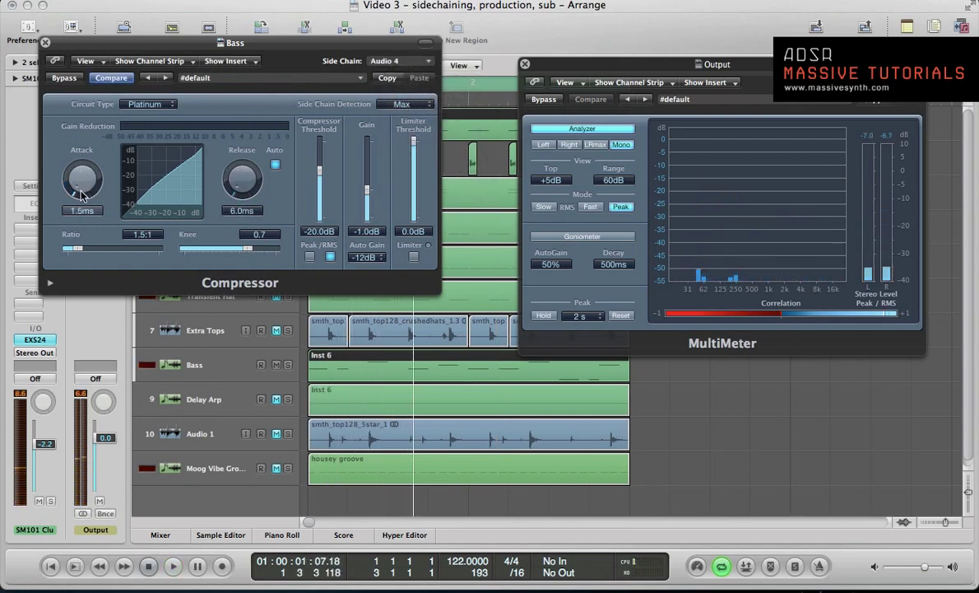
pyautogui.moveTo(82, 176); pyautogui.dragTo(91, 256)
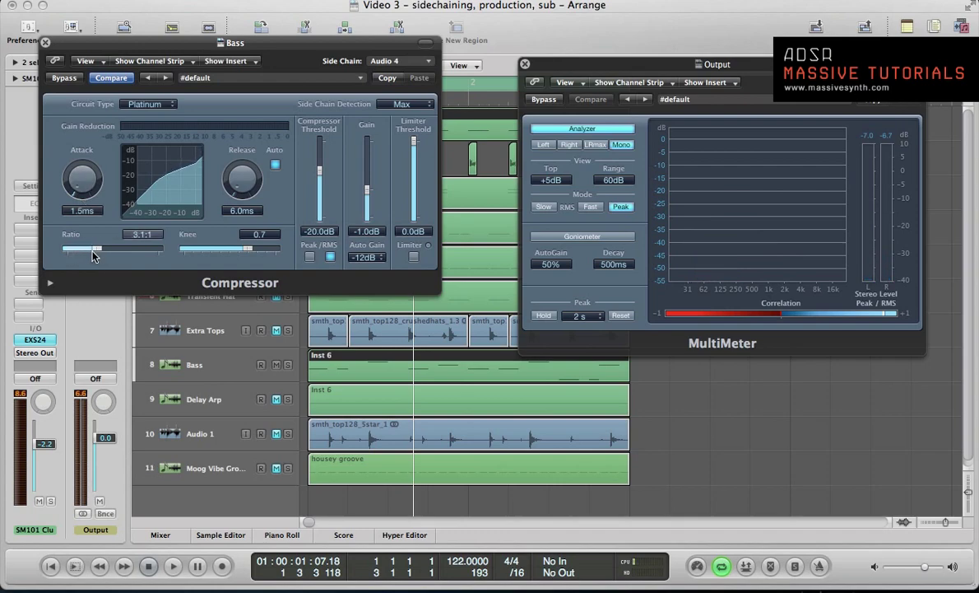
pyautogui.moveTo(247, 249); pyautogui.dragTo(220, 252)
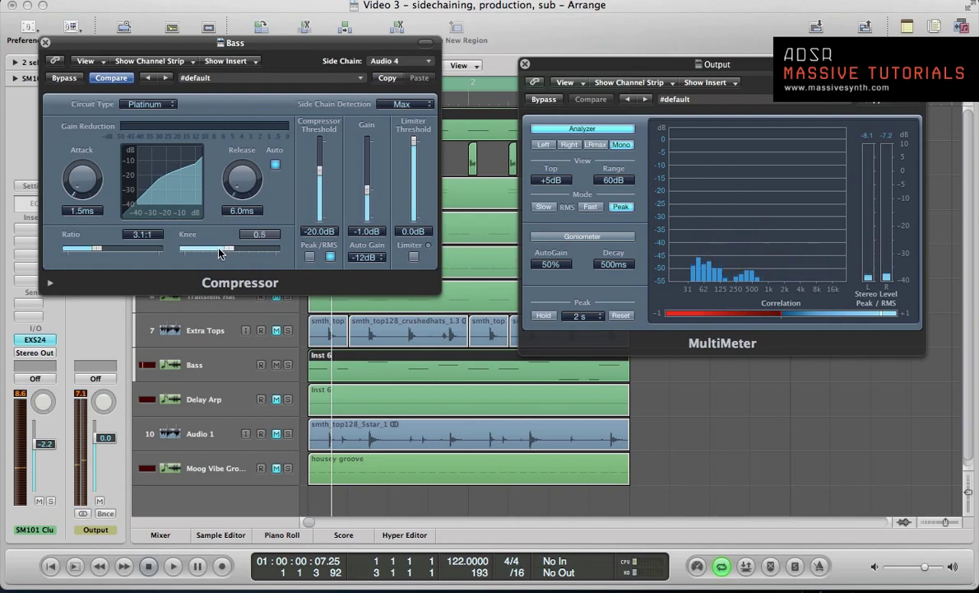
# Step: Turn the Compressor's Auto Gain off with gain at 0.0 dB, and switch its level detection to Peak while auditioning
pyautogui.press('space')
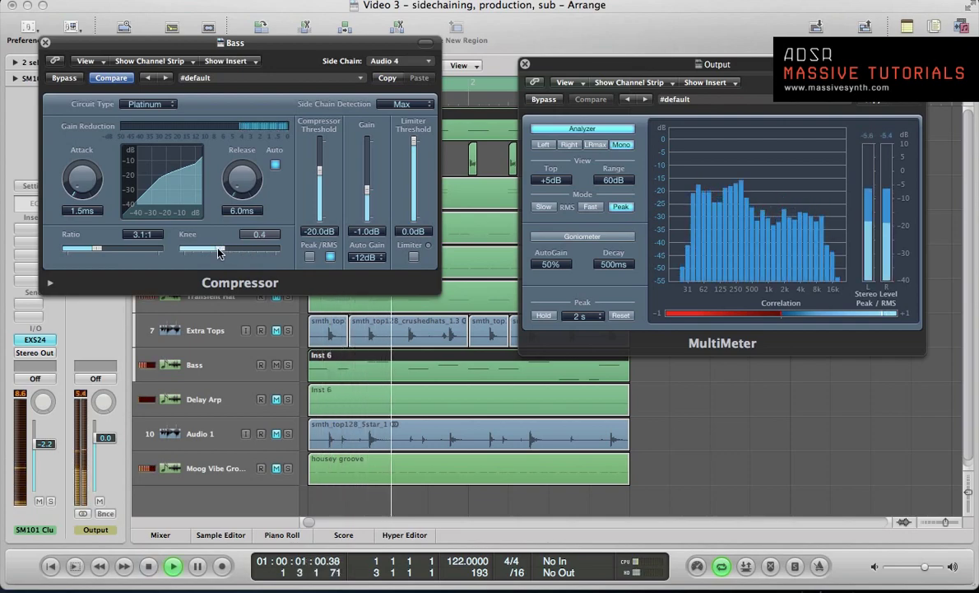
pyautogui.click(368, 256)
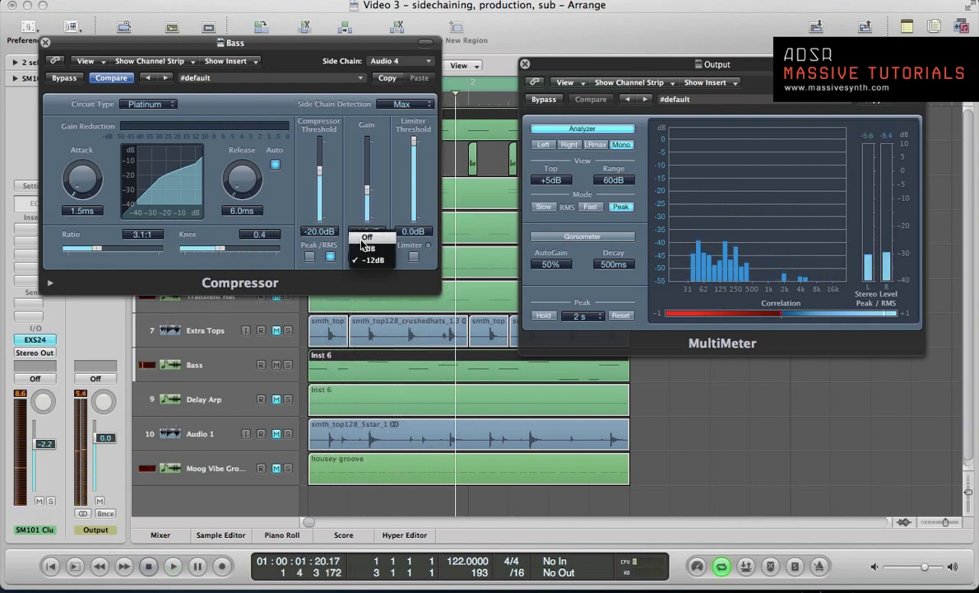
pyautogui.click(366, 238)
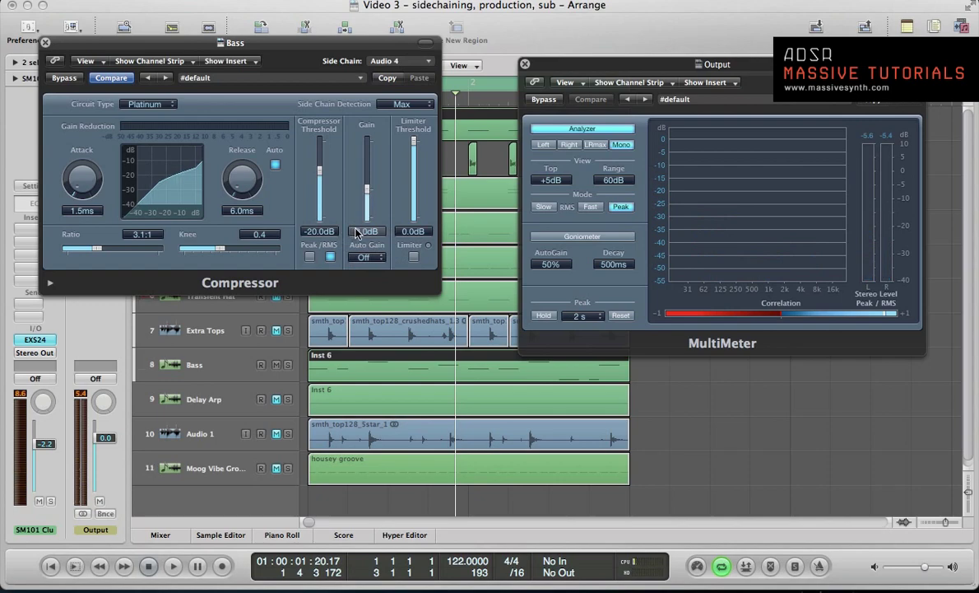
pyautogui.press('space')
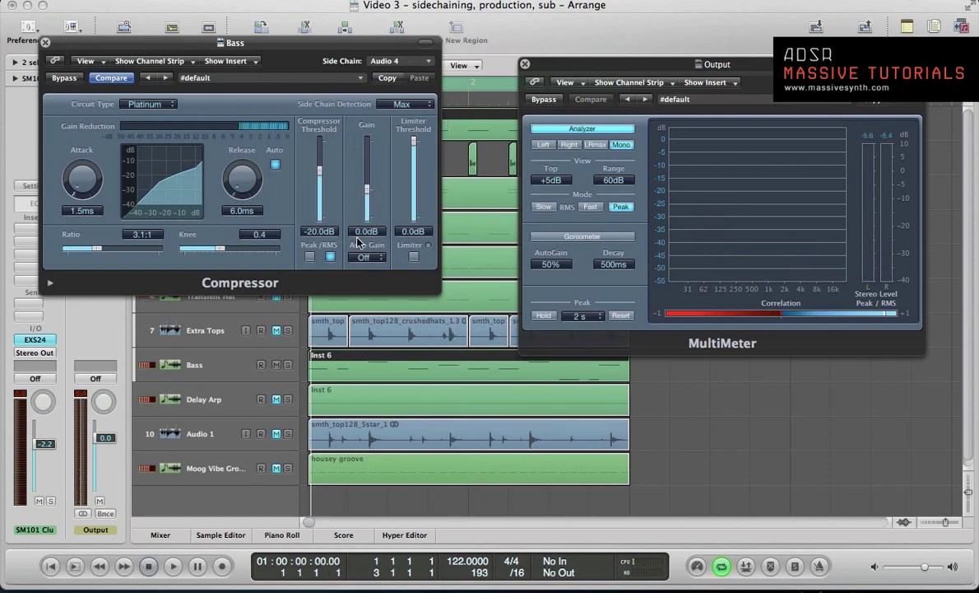
pyautogui.click(310, 257)
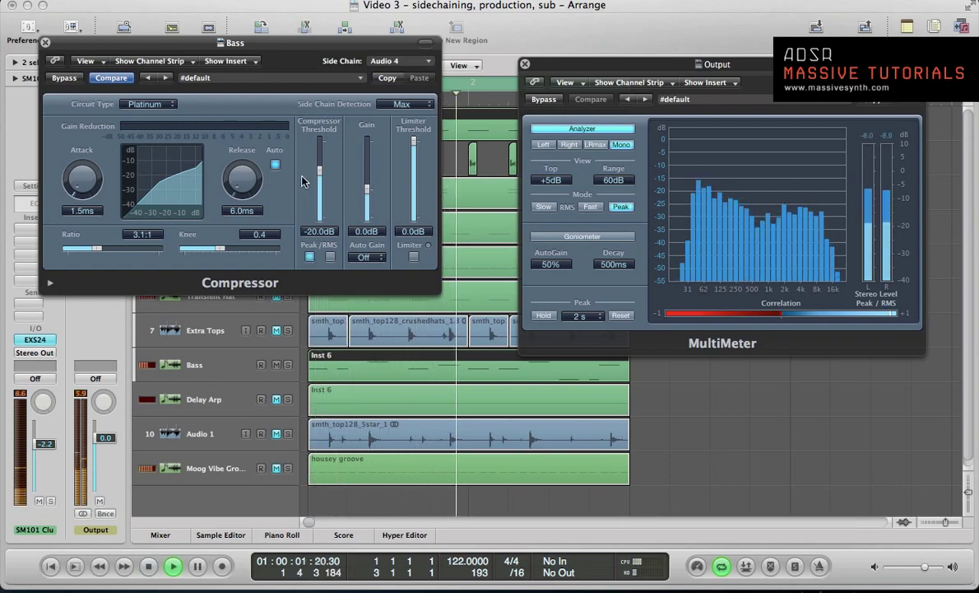
# Step: Set the Compressor threshold to -16.5 dB and audition the kick with the bass
pyautogui.press('space')
pyautogui.moveTo(321, 174); pyautogui.dragTo(321, 171)
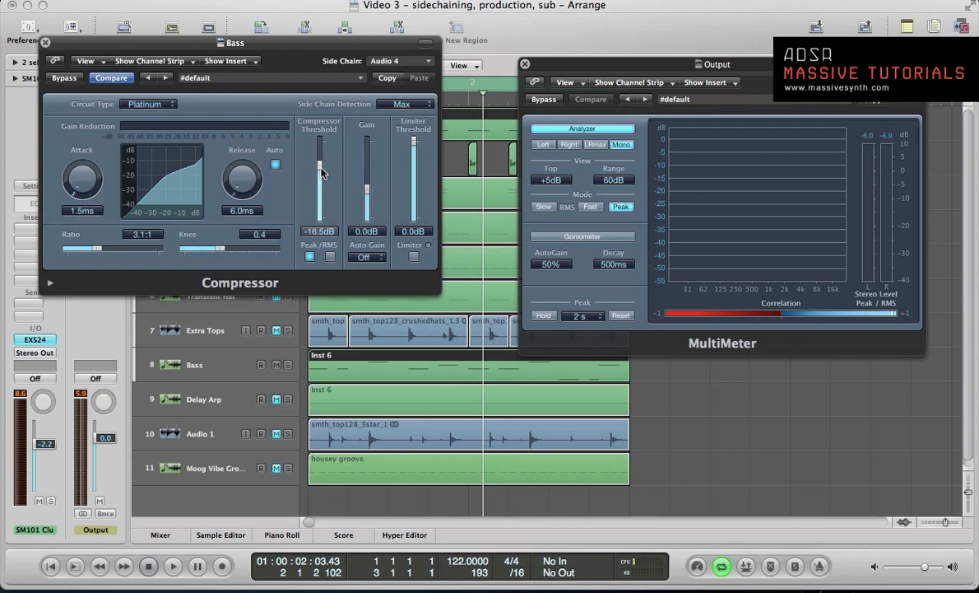
pyautogui.press('space')
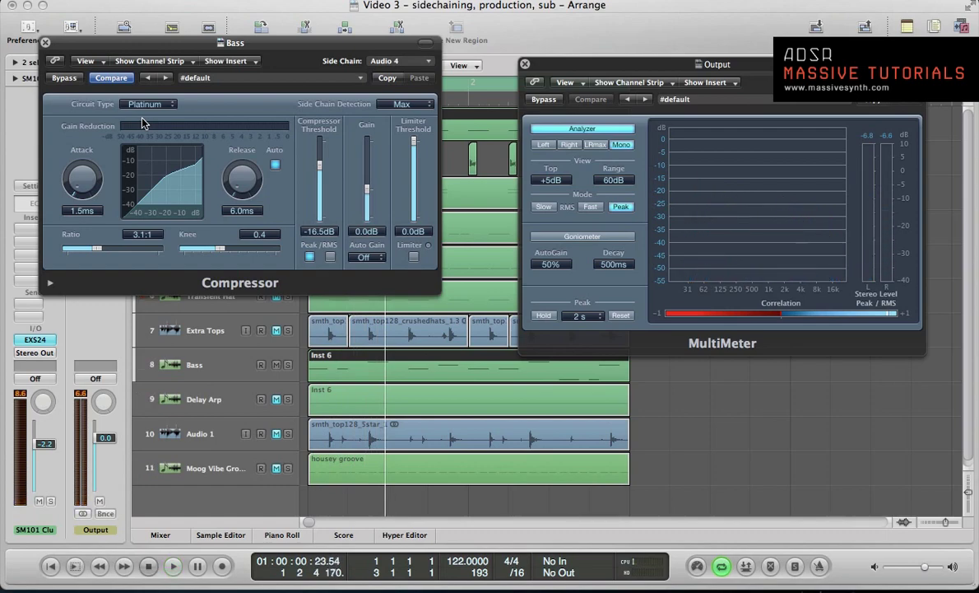
# Step: Check the SIDECHAIN blips in the arrangement and replay the kick and bass, examining the Compressor's gain reduction
pyautogui.press('v')
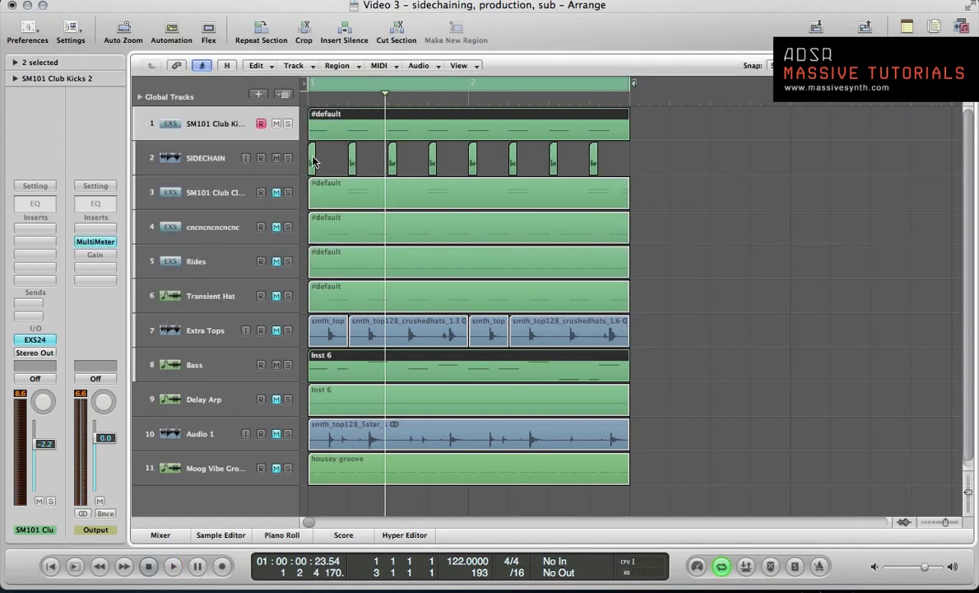
pyautogui.press('v')
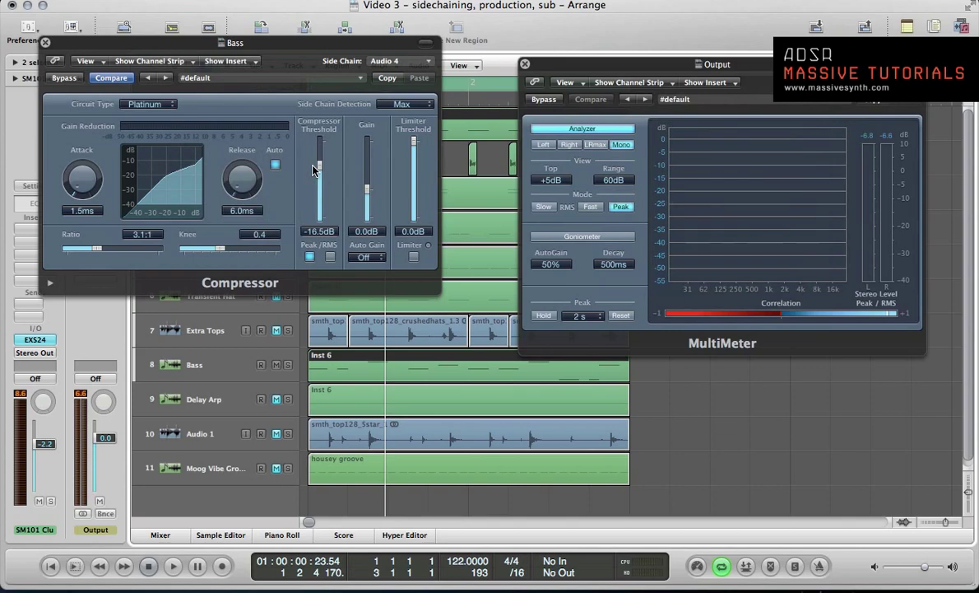
pyautogui.press('space')
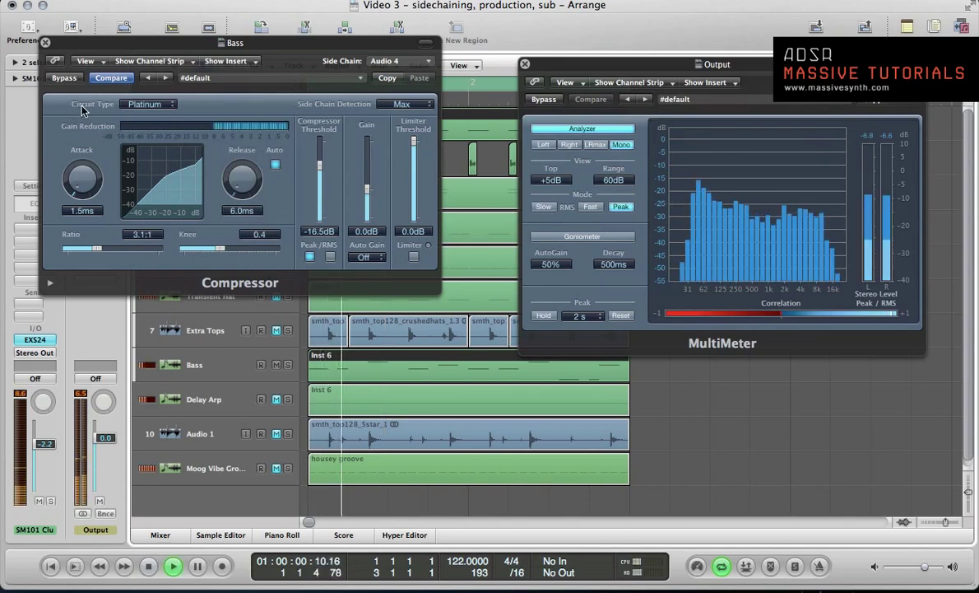
pyautogui.press('space')
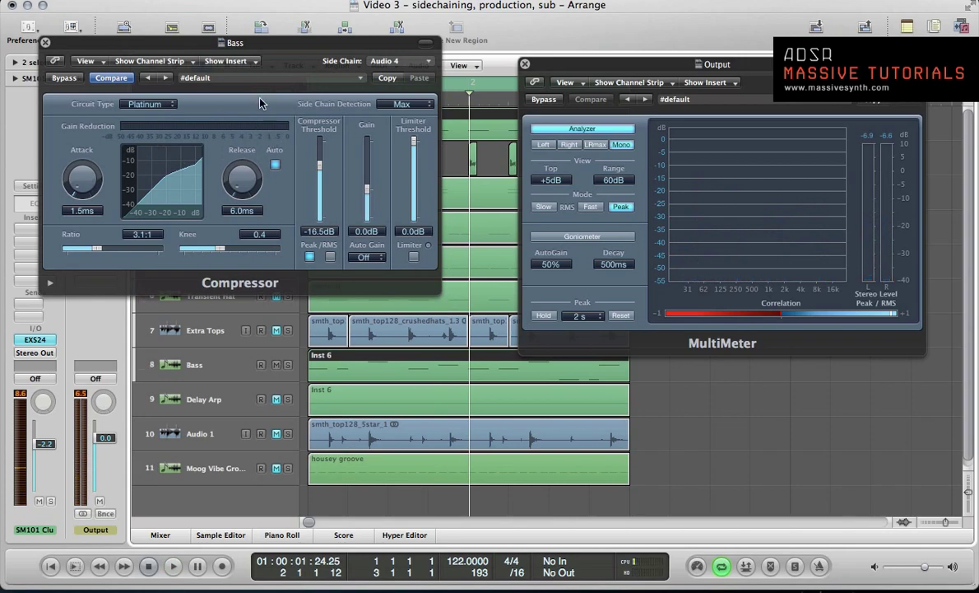
pyautogui.press('space')
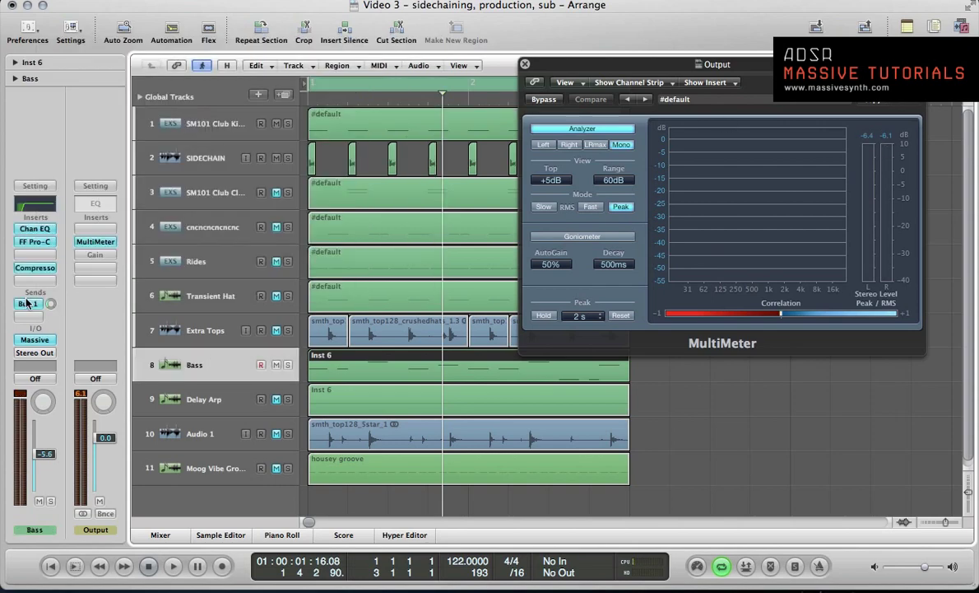
# Step: Show the Bus 1 aux channel strip fed by the Bass track's send
pyautogui.click(27, 305)
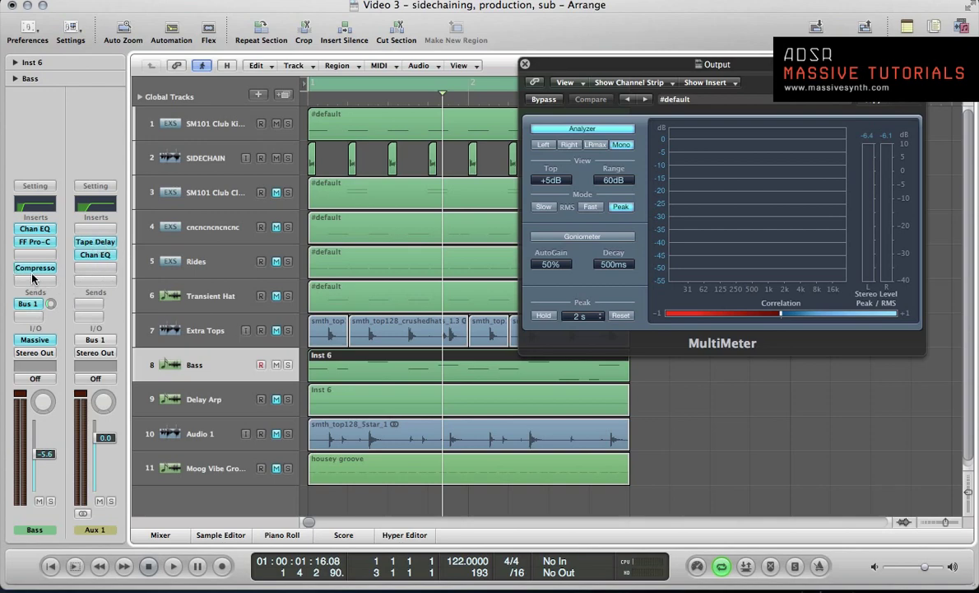
# Step: Copy the Bass track's Compressor to a slot below Aux 1's Channel EQ, and audition the aux and the bass
pyautogui.moveTo(30, 266); pyautogui.dragTo(78, 282)
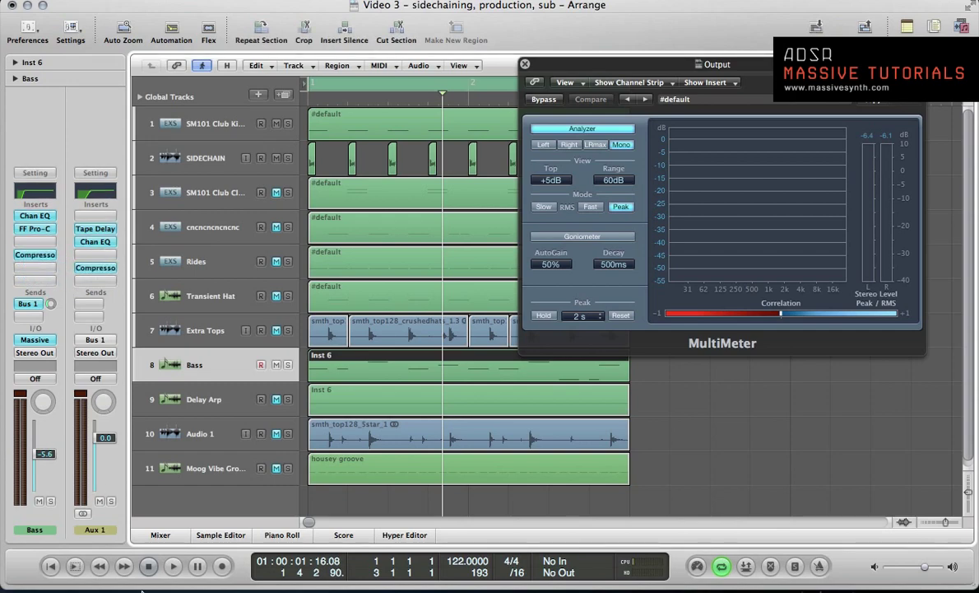
pyautogui.press('space')
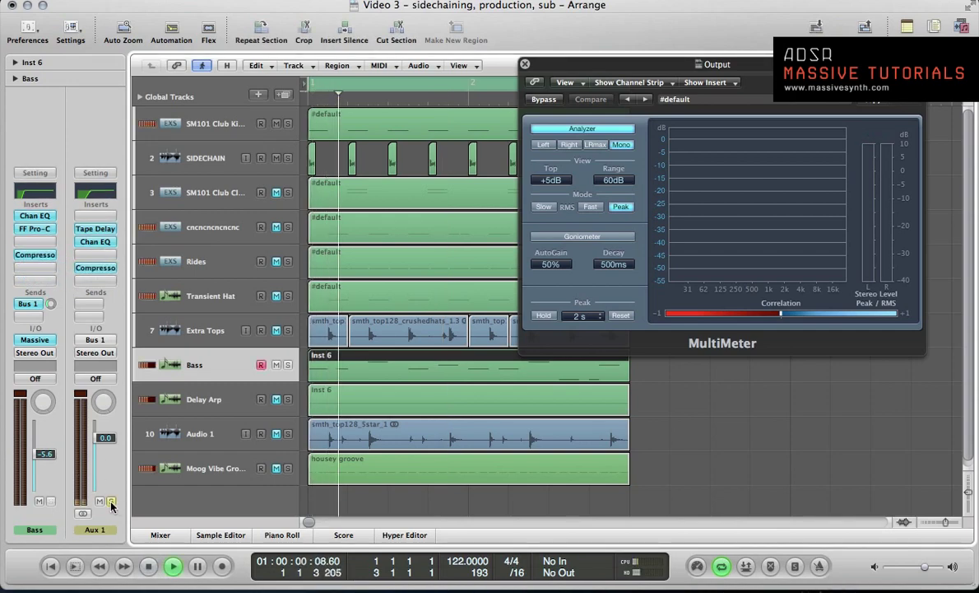
pyautogui.press('space')
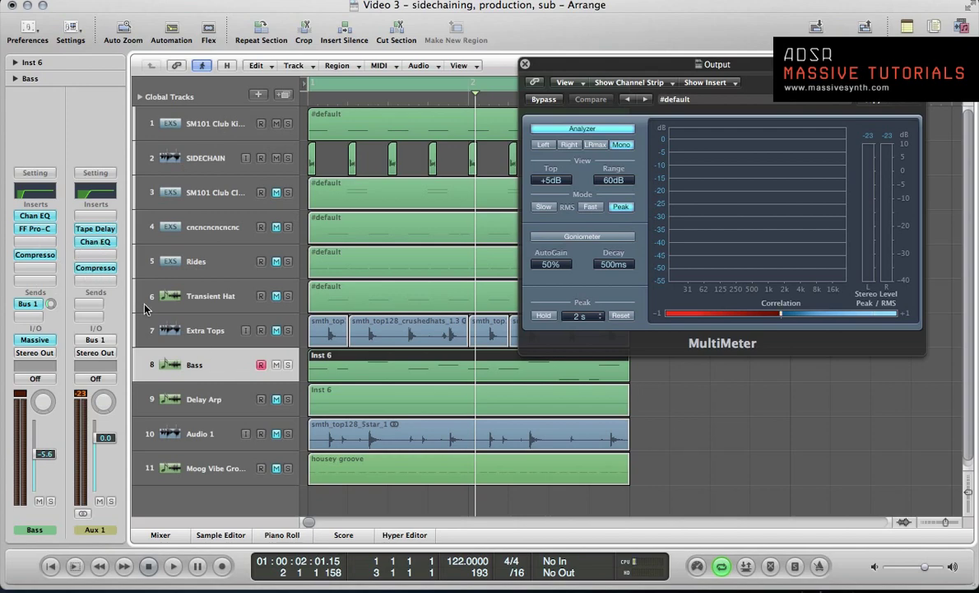
pyautogui.press('Return')
pyautogui.press('space')
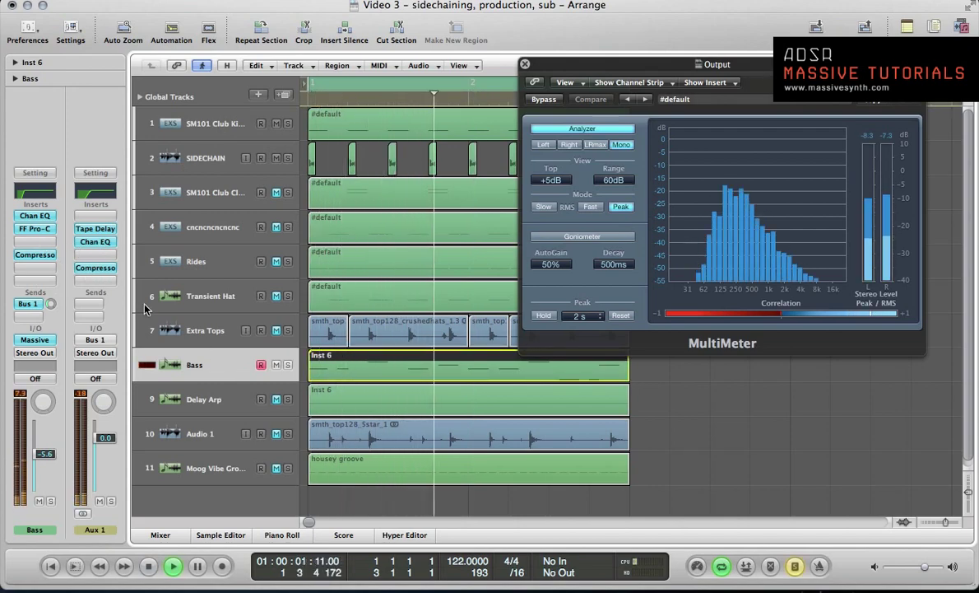
pyautogui.press('space')
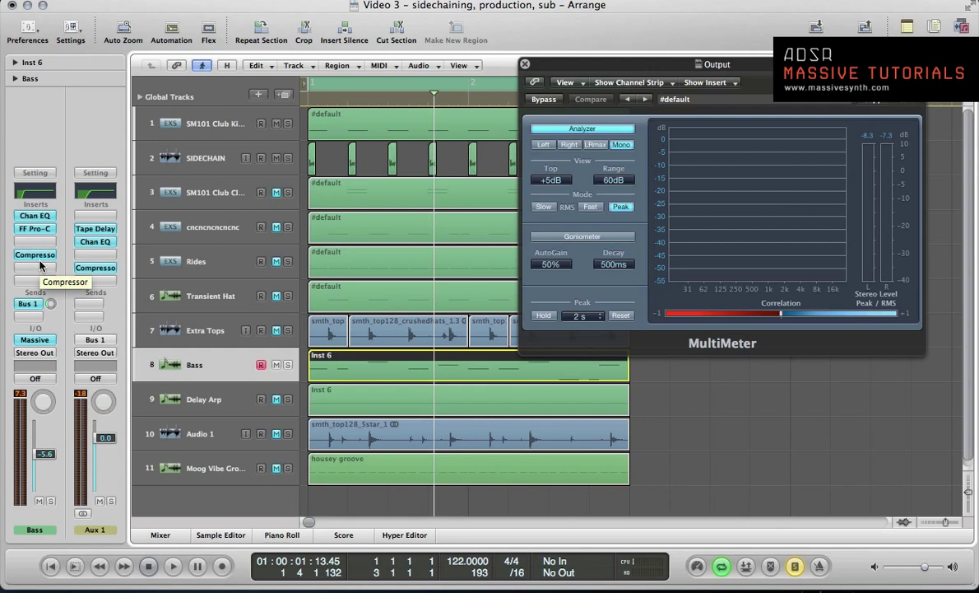
# Step: Insert a new Compressor on Aux 1 between its Channel EQ and the existing Compressor, and hide the plug-in windows
pyautogui.click(86, 257)
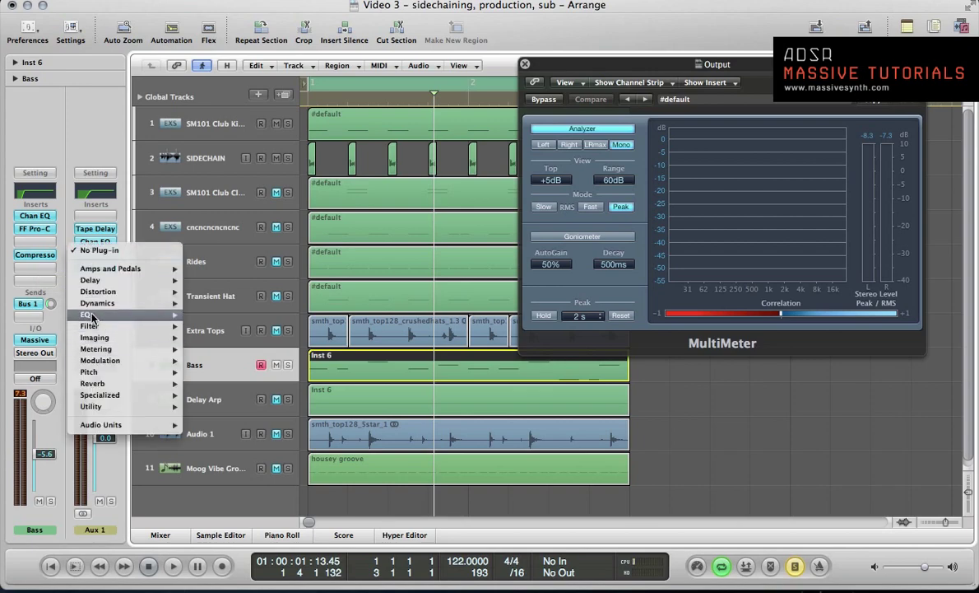
pyautogui.moveTo(124, 303)
pyautogui.moveTo(265, 321)
pyautogui.click(326, 315)
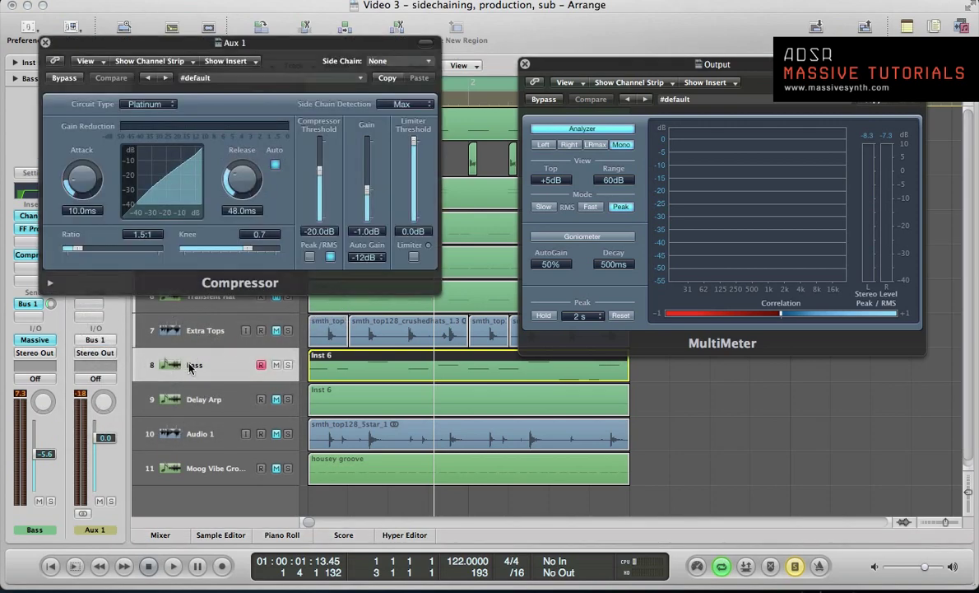
pyautogui.press('v')
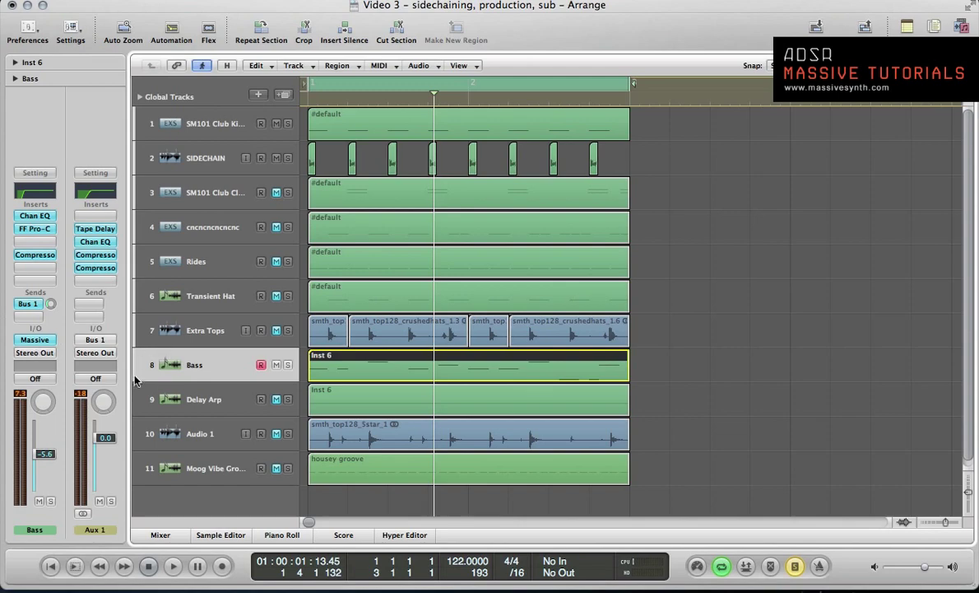
# Step: Add a Bus 2 send to the Bass track and remove the stereo output assignment from the new aux
pyautogui.click(25, 320)
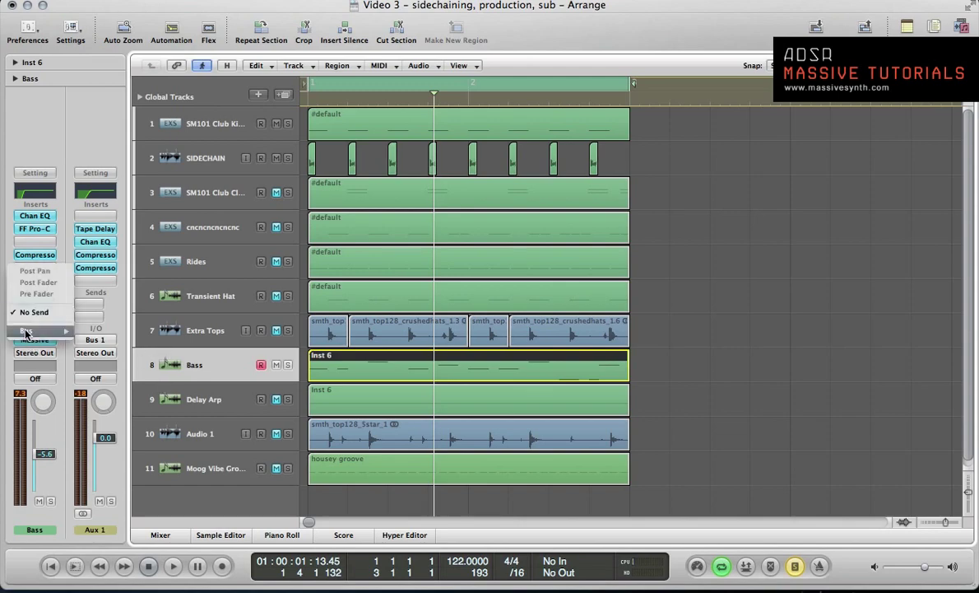
pyautogui.moveTo(49, 329)
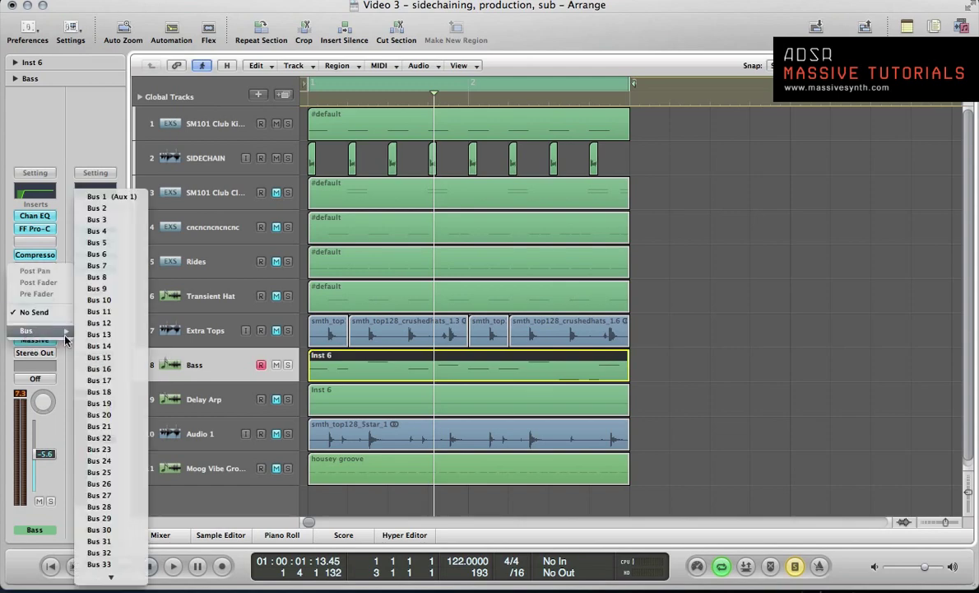
pyautogui.click(96, 208)
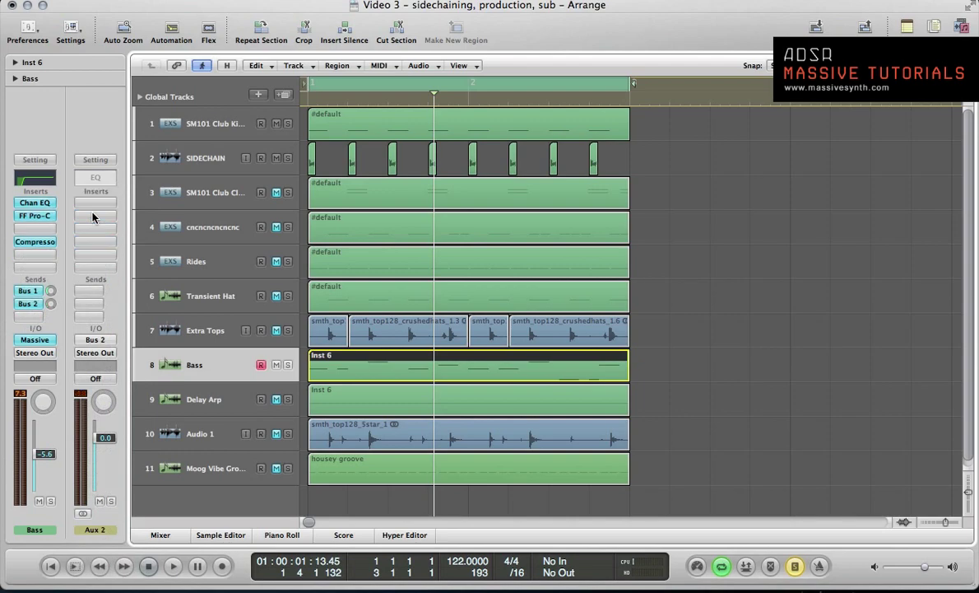
pyautogui.click(95, 354)
pyautogui.click(93, 349)
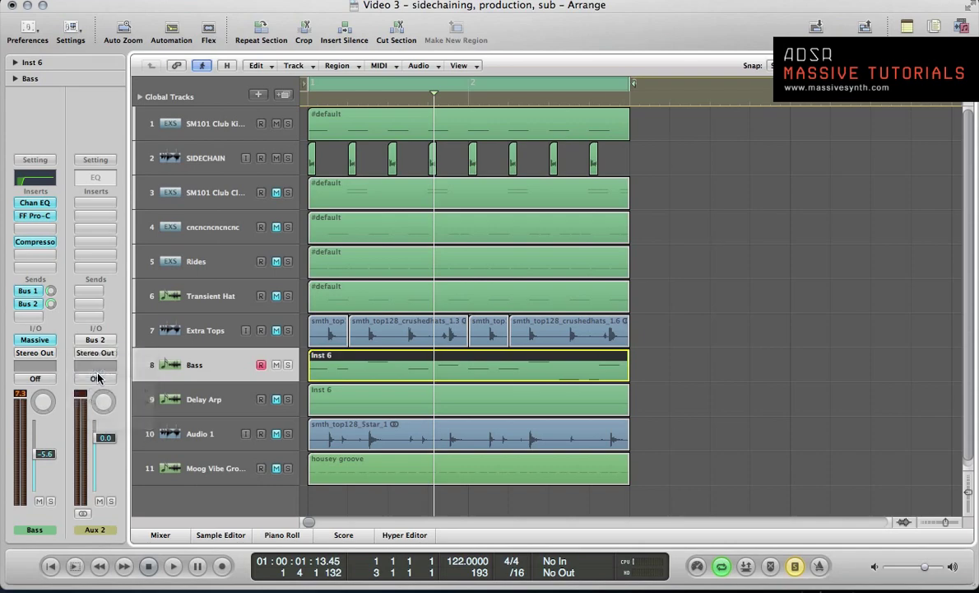
# Step: Rename the Bus 2 aux channel to Bass SC
pyautogui.doubleClick(97, 531)
pyautogui.write('Bass SC')
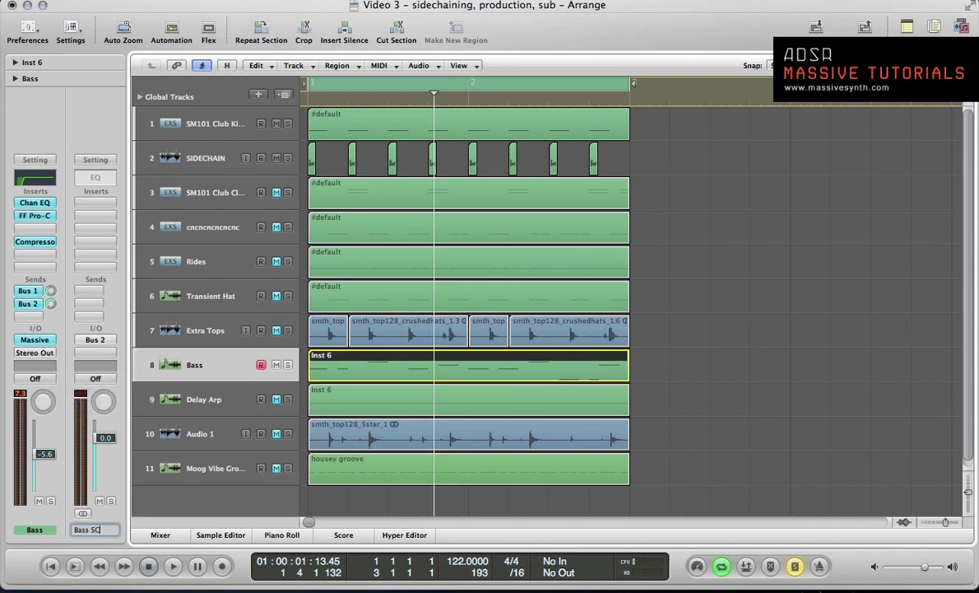
pyautogui.press('Return')
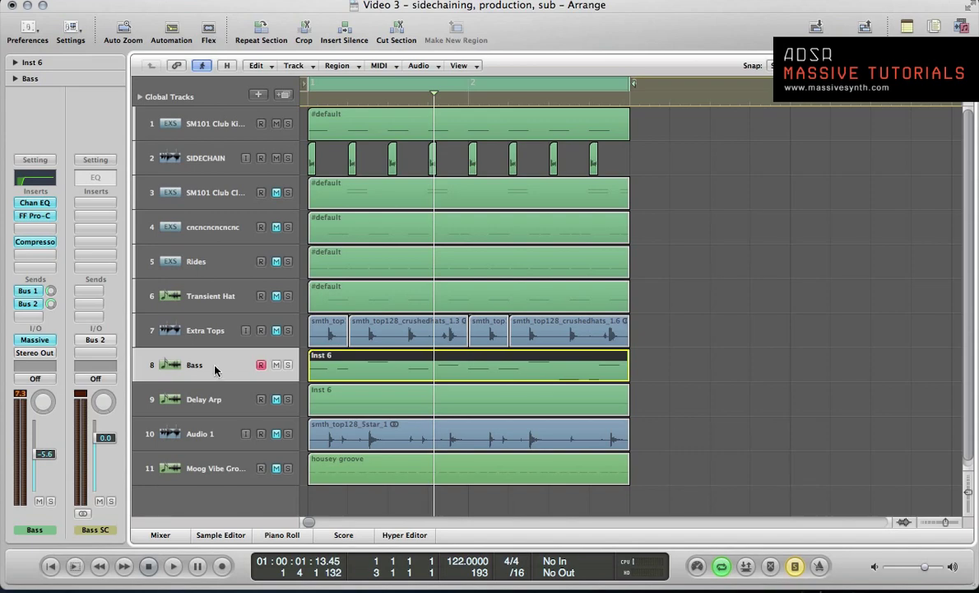
# Step: Set the side chain of Aux 1's newly inserted Compressor to Bus 2 and play the bass
pyautogui.click(28, 292)
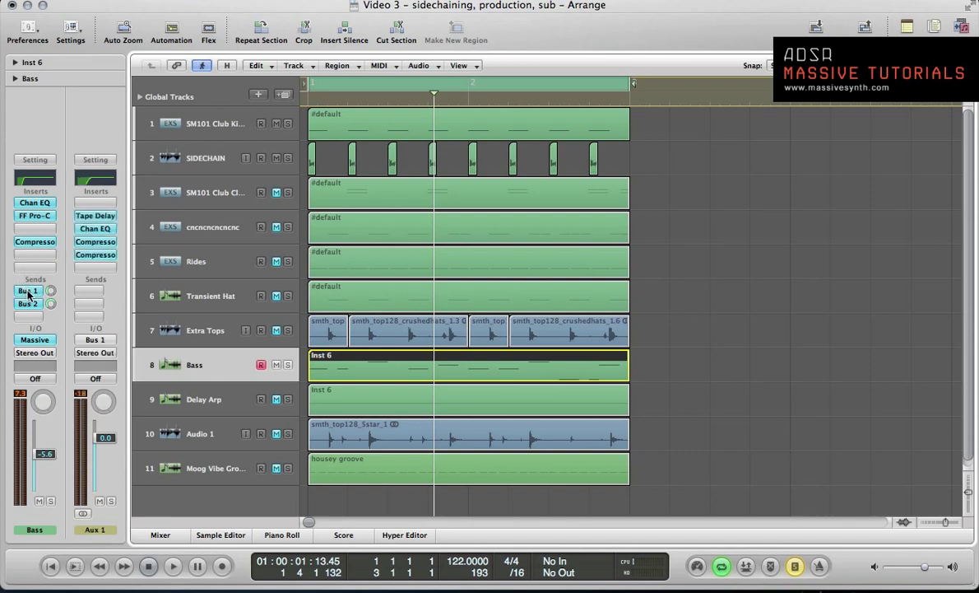
pyautogui.press('space')
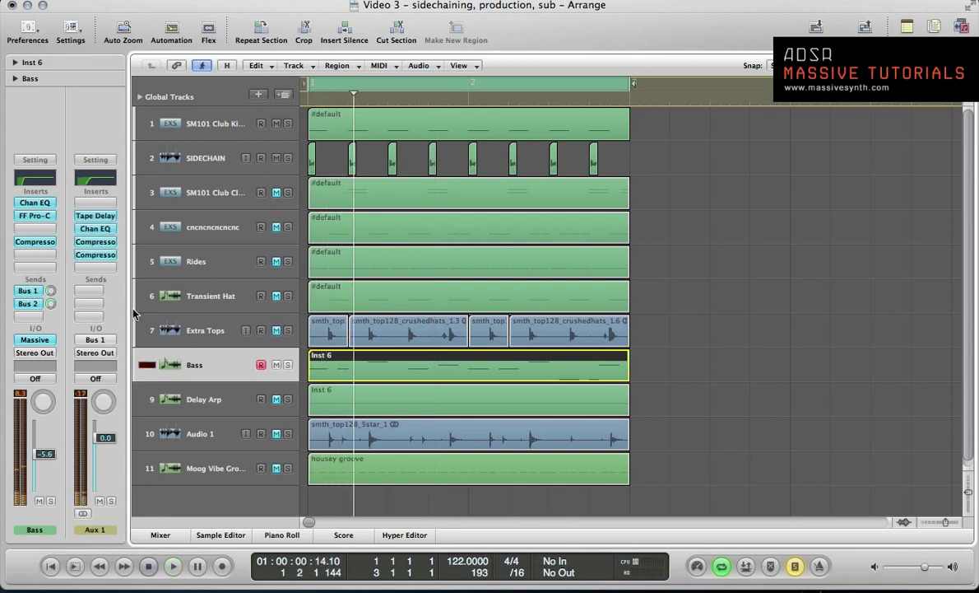
pyautogui.click(86, 242)
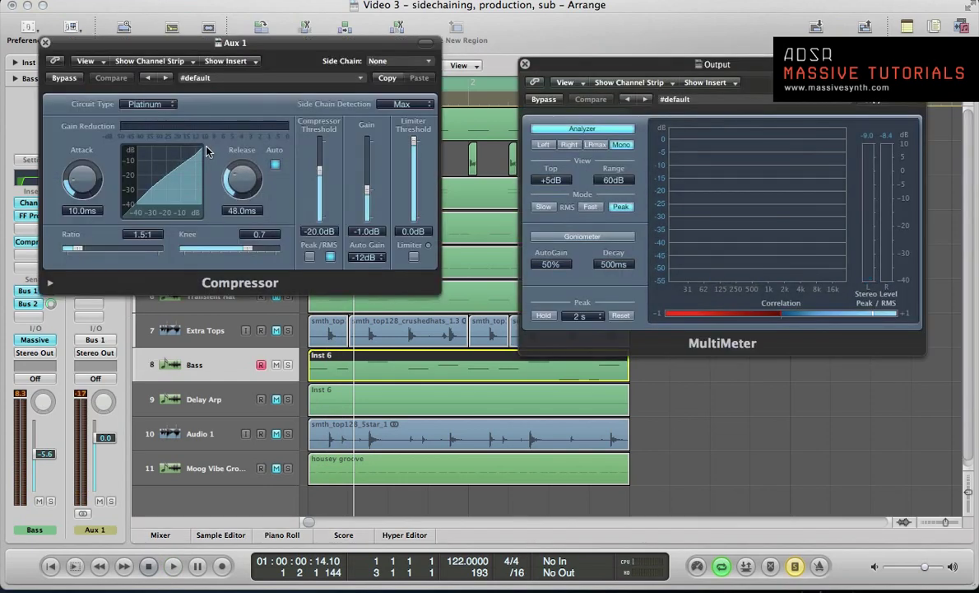
pyautogui.click(376, 62)
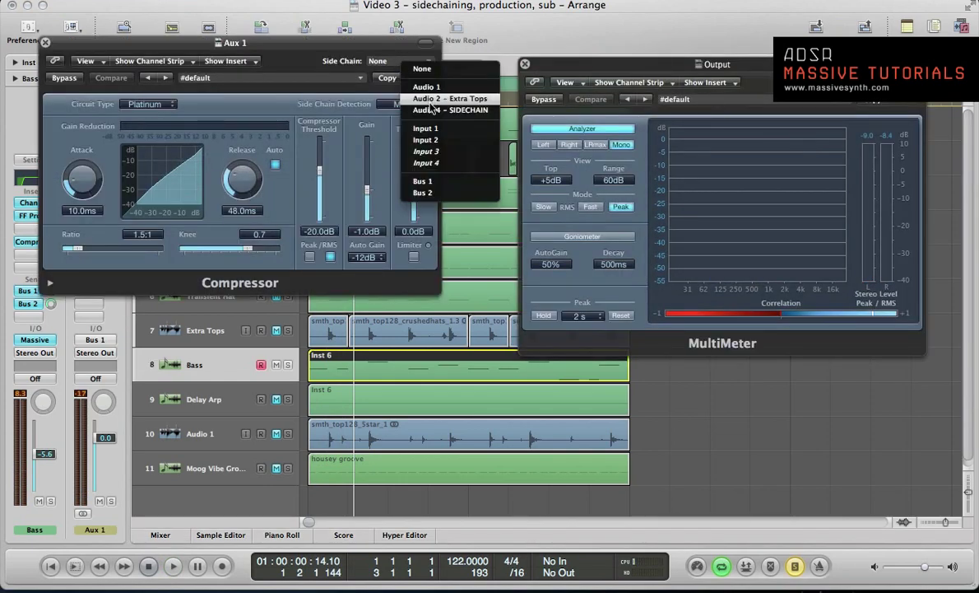
pyautogui.click(429, 193)
pyautogui.press('space')
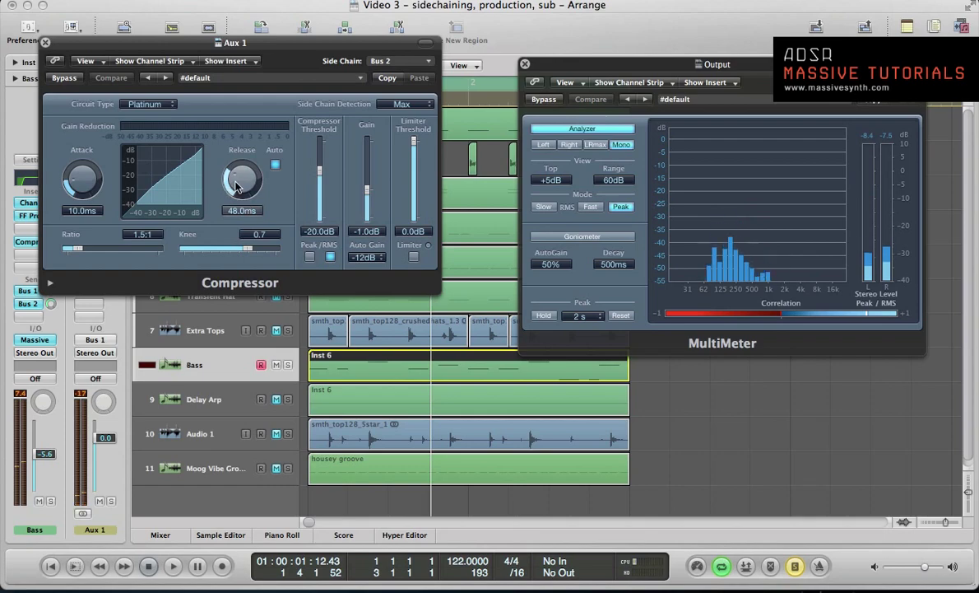
# Step: Set the Aux 1 Compressor's release to 6.0 ms, attack to 2.0 ms and ratio to 3.1:1
pyautogui.moveTo(237, 187); pyautogui.dragTo(235, 210)
pyautogui.moveTo(81, 178); pyautogui.dragTo(71, 193)
pyautogui.moveTo(77, 249); pyautogui.dragTo(96, 253)
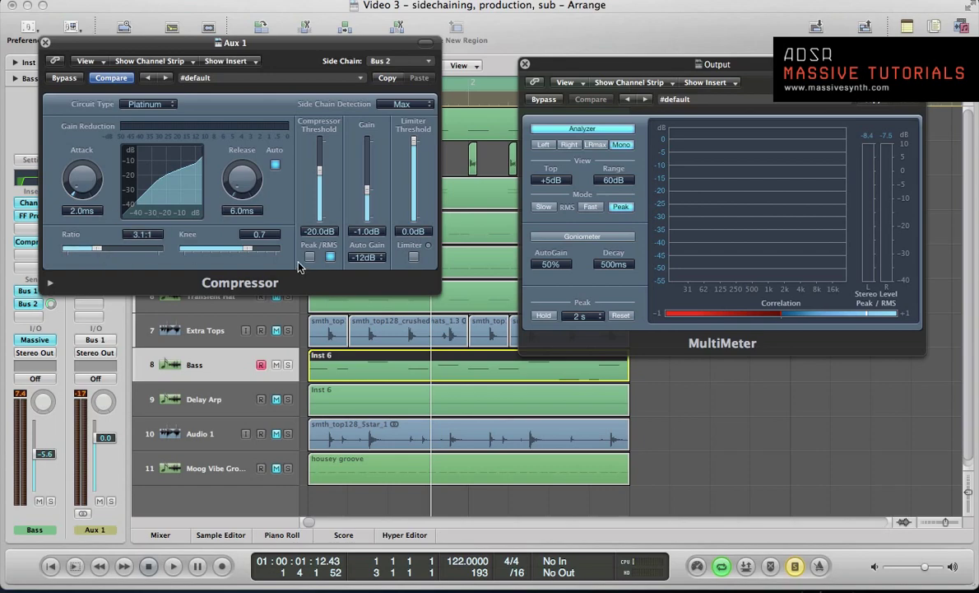
# Step: Switch the Aux 1 Compressor to Peak detection, Auto Gain off, gain 0.0 dB and knee 0.3, and audition its gain reduction
pyautogui.click(311, 257)
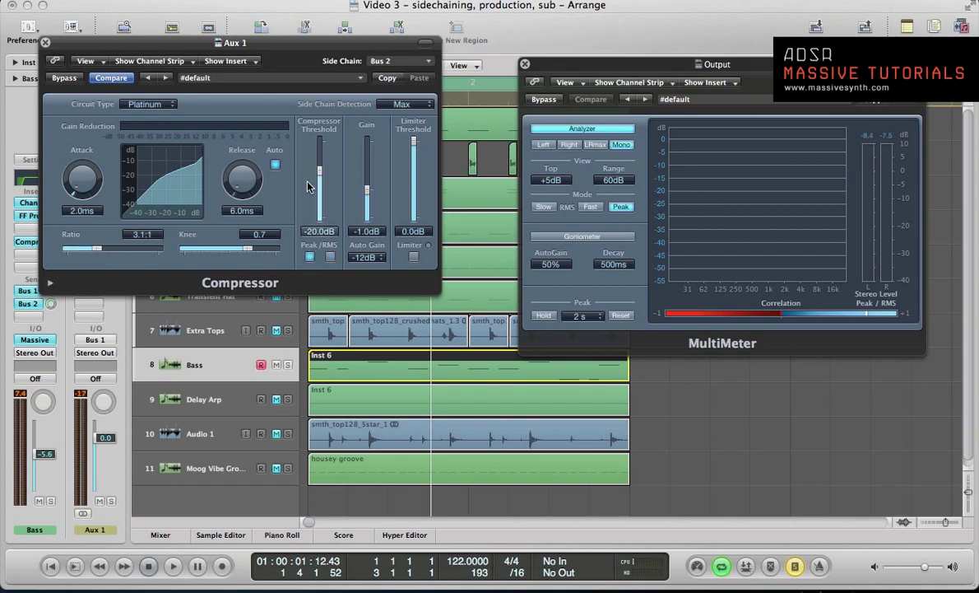
pyautogui.click(360, 259)
pyautogui.click(367, 234)
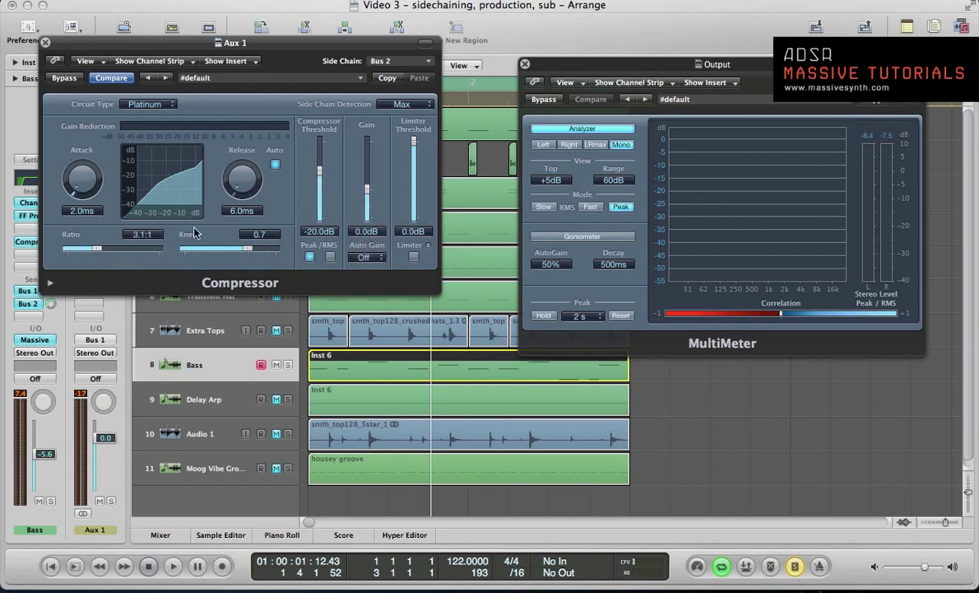
pyautogui.moveTo(228, 253); pyautogui.dragTo(220, 252)
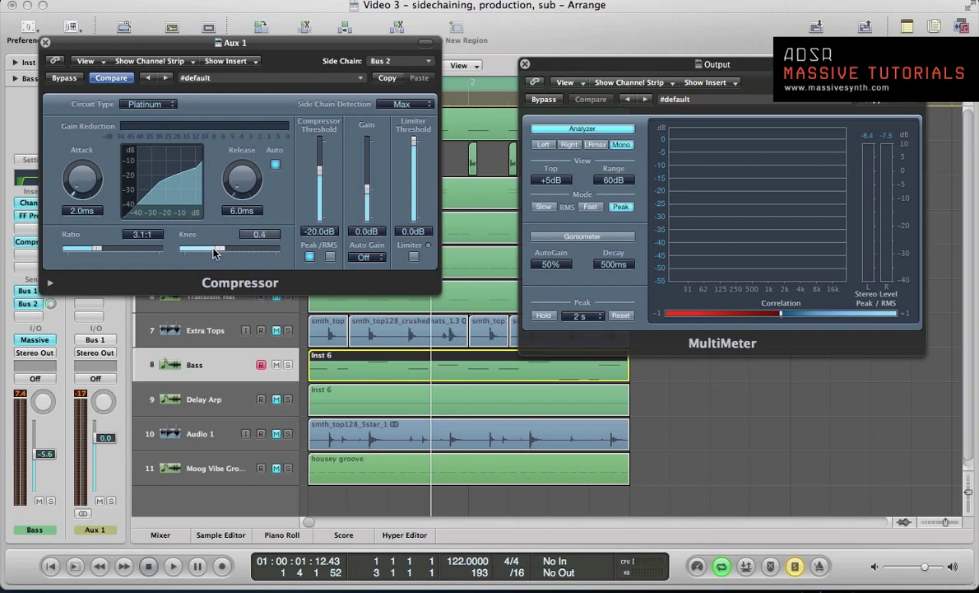
pyautogui.press('space')
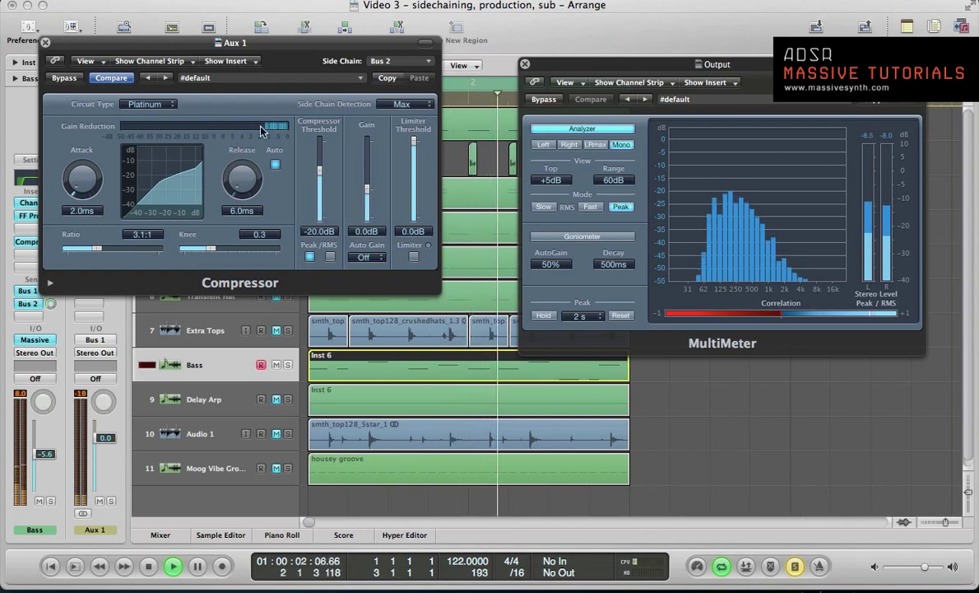
pyautogui.press('space')
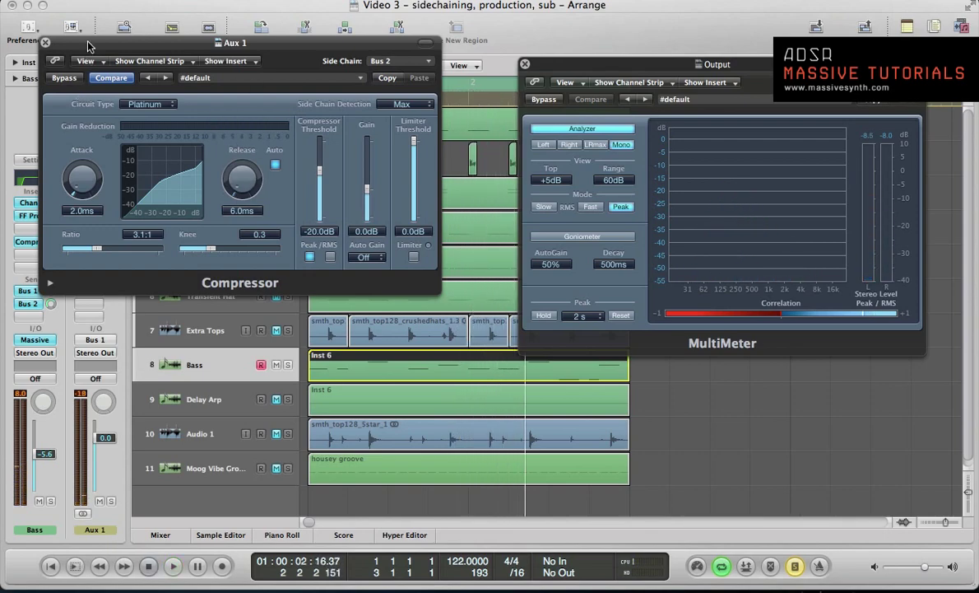
# Step: Compare the bass delay with Aux 1's Bus 2-sidechained Compressor bypassed and active during playback, and close the Compressor window
pyautogui.moveTo(73, 90); pyautogui.dragTo(416, 283)
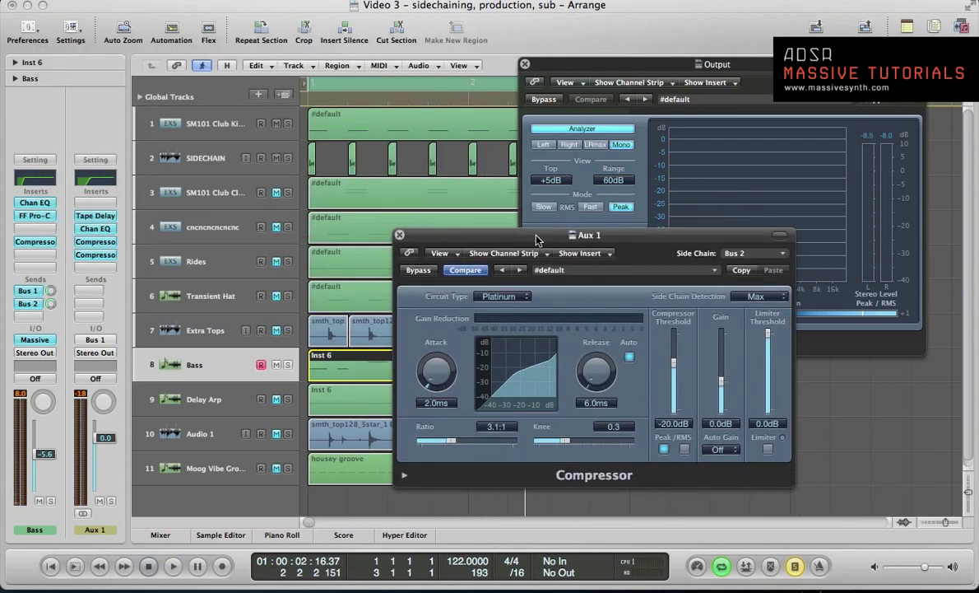
pyautogui.moveTo(537, 240); pyautogui.dragTo(372, 167)
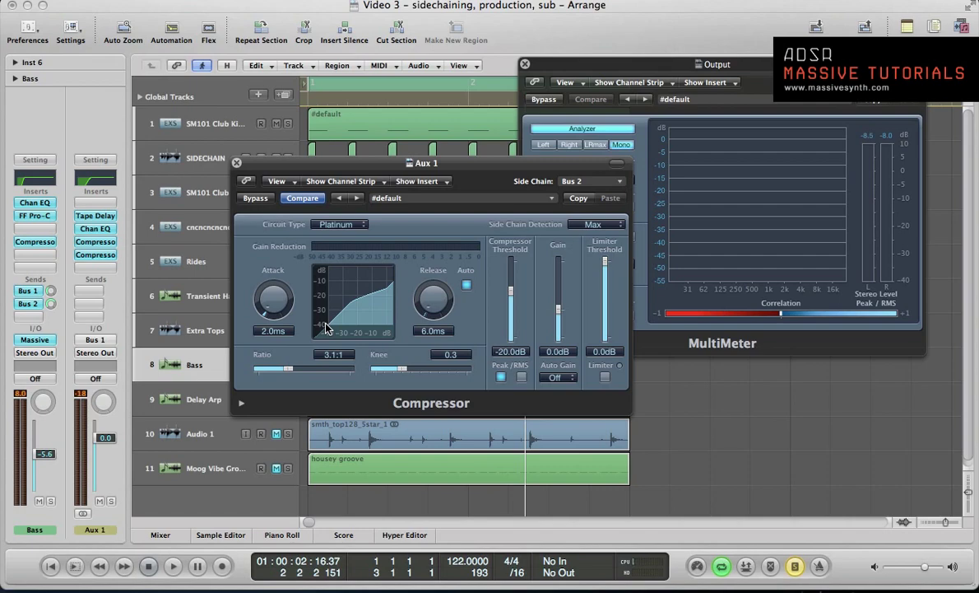
pyautogui.press('v')
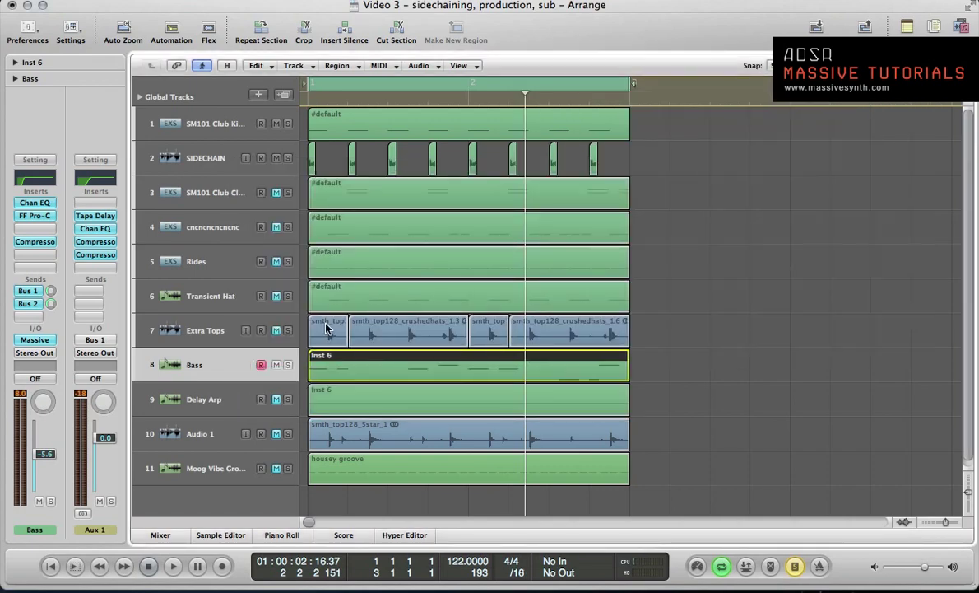
pyautogui.press('space')
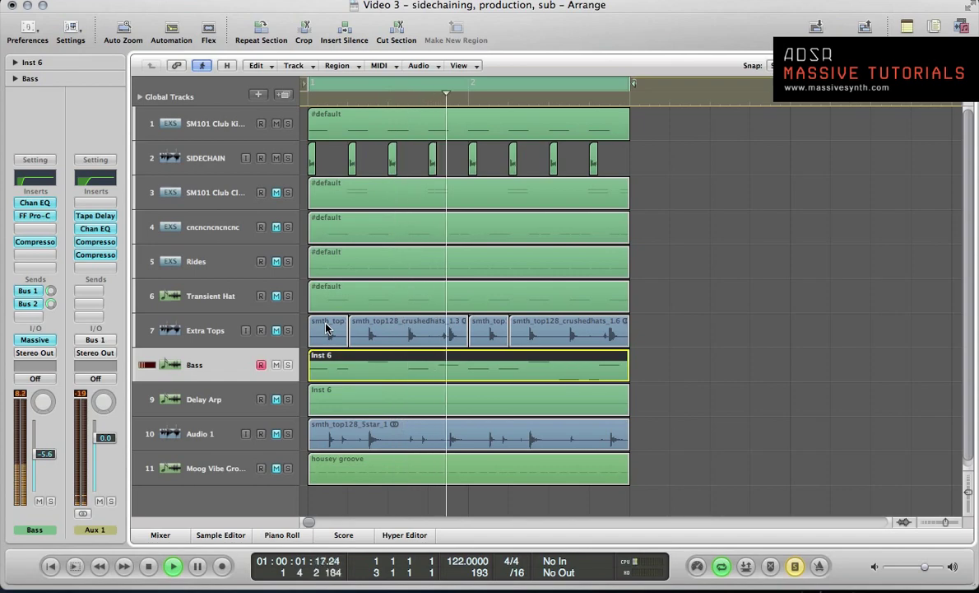
pyautogui.press('v')
pyautogui.click(256, 199)
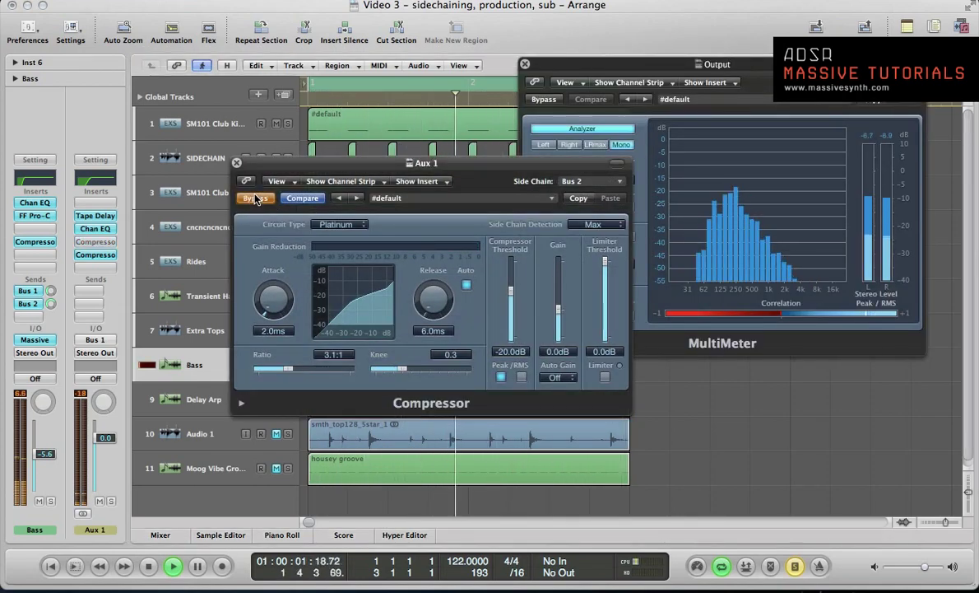
pyautogui.click(256, 198)
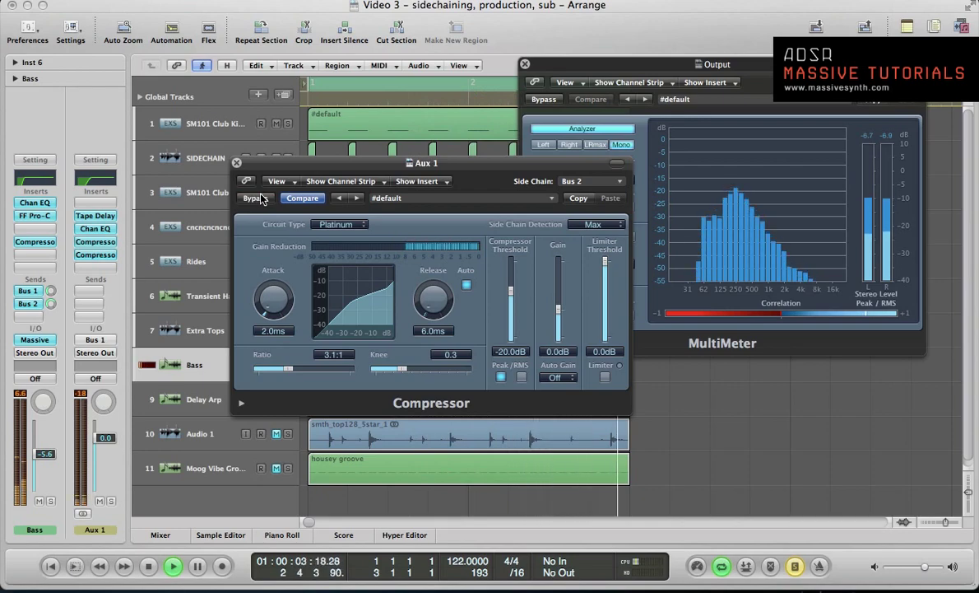
pyautogui.click(237, 162)
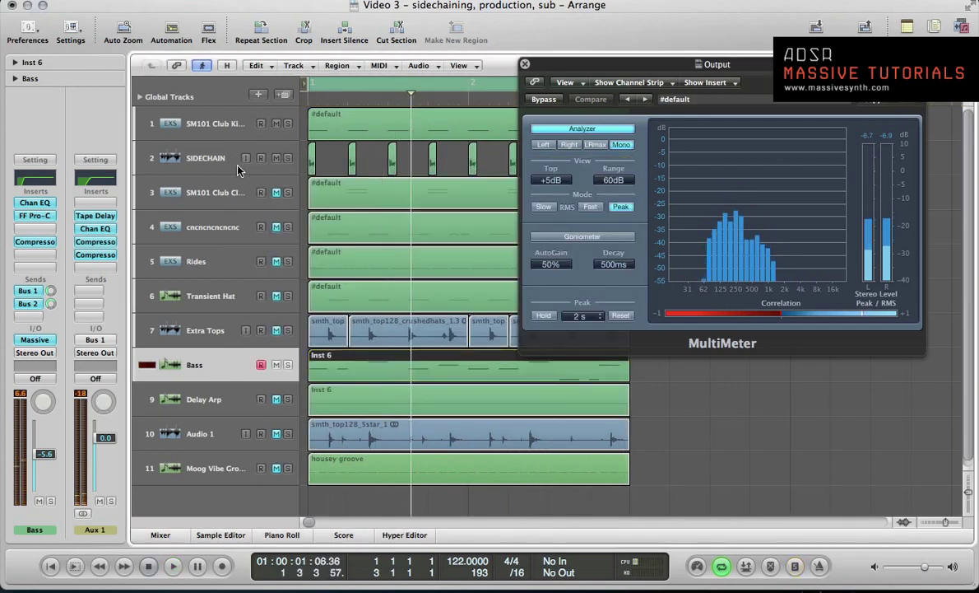
# Step: Unmute tracks 3 to 7, from the clap through Extra Tops, while playing the mix with the bass unsoloed
pyautogui.press('space')
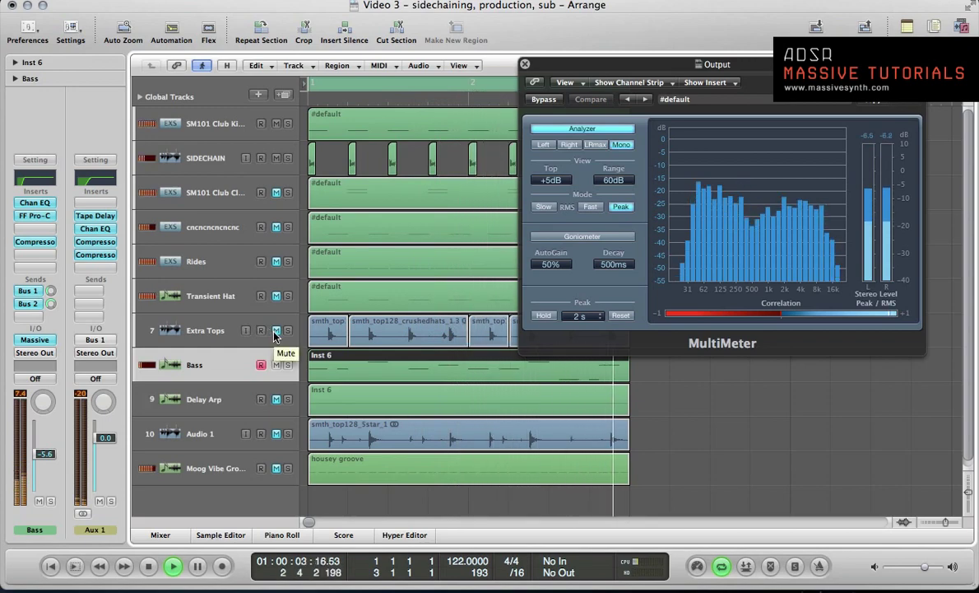
pyautogui.moveTo(276, 330); pyautogui.dragTo(275, 201)
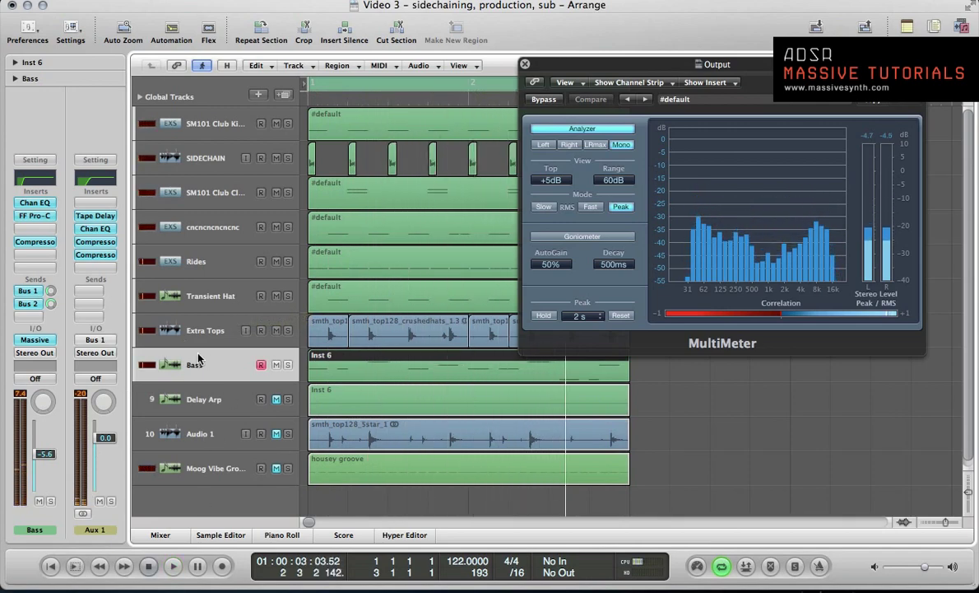
# Step: Show the Bass track's Channel EQ
pyautogui.click(27, 208)
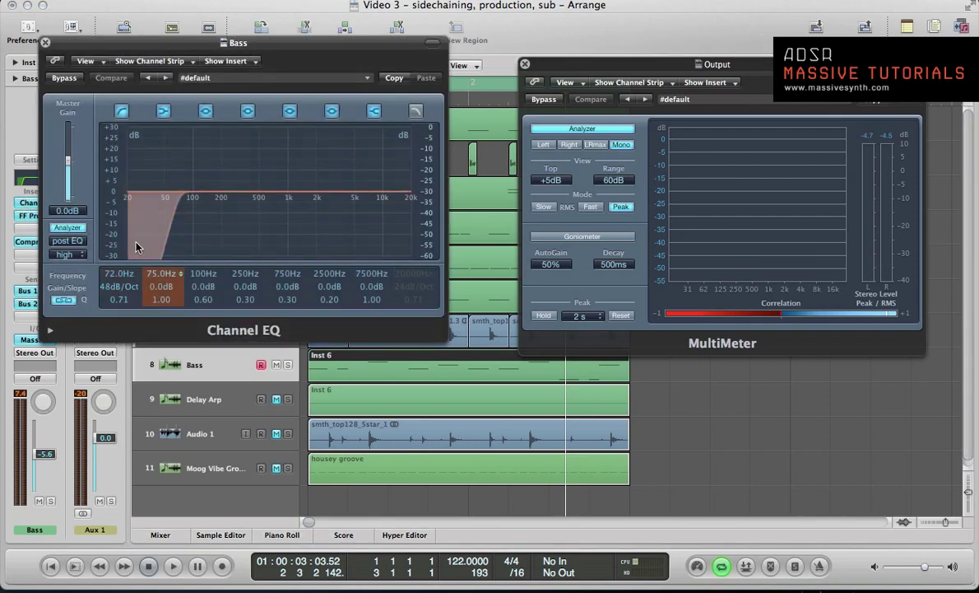
# Step: Close the Bass Channel EQ and add one software instrument track below the Bass track
pyautogui.click(46, 43)
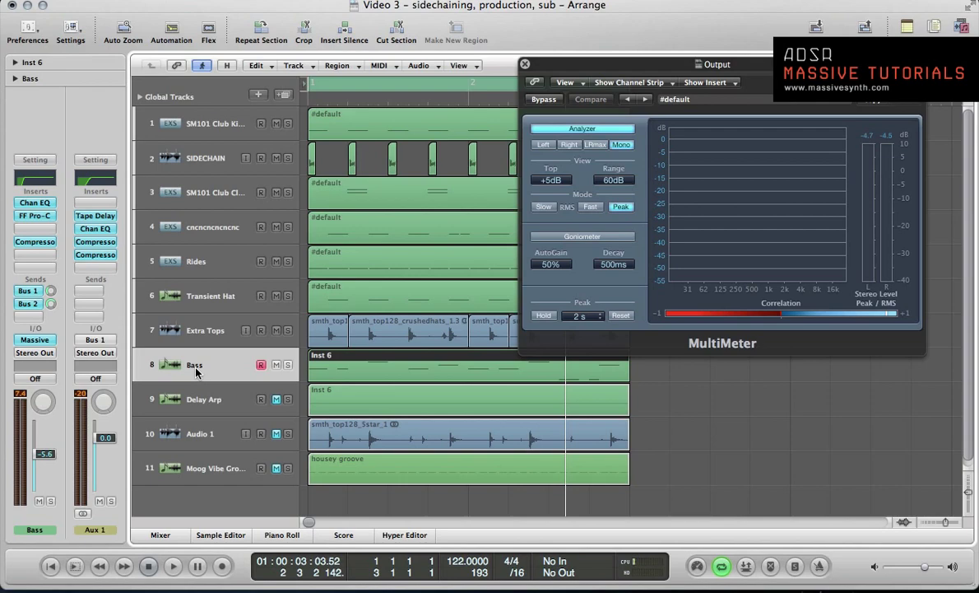
pyautogui.press('alt+super+n')
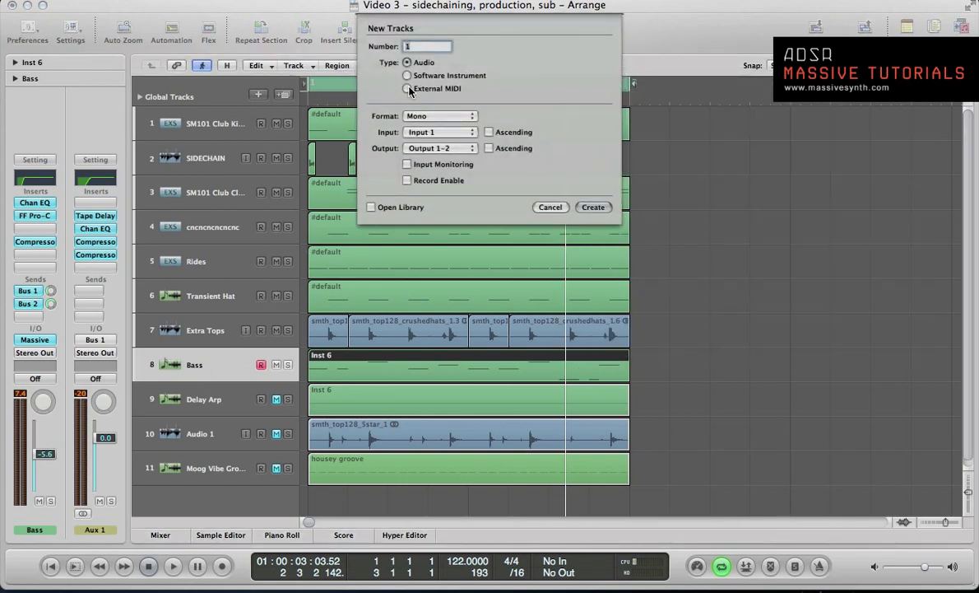
pyautogui.click(406, 75)
pyautogui.press('Return')
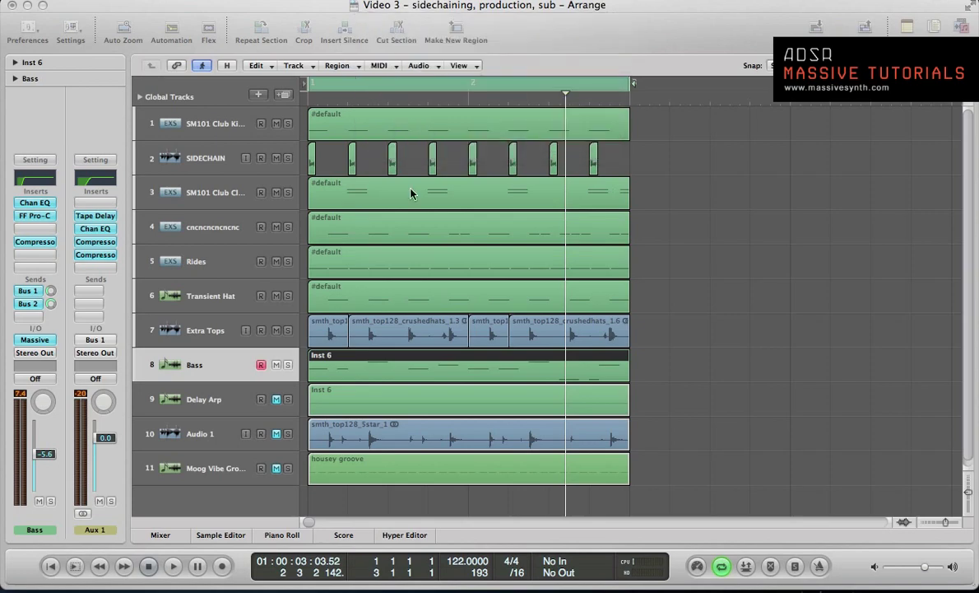
# Step: Load Native Instruments Massive on the Inst 9 track and copy the Bass region onto that track
pyautogui.click(30, 319)
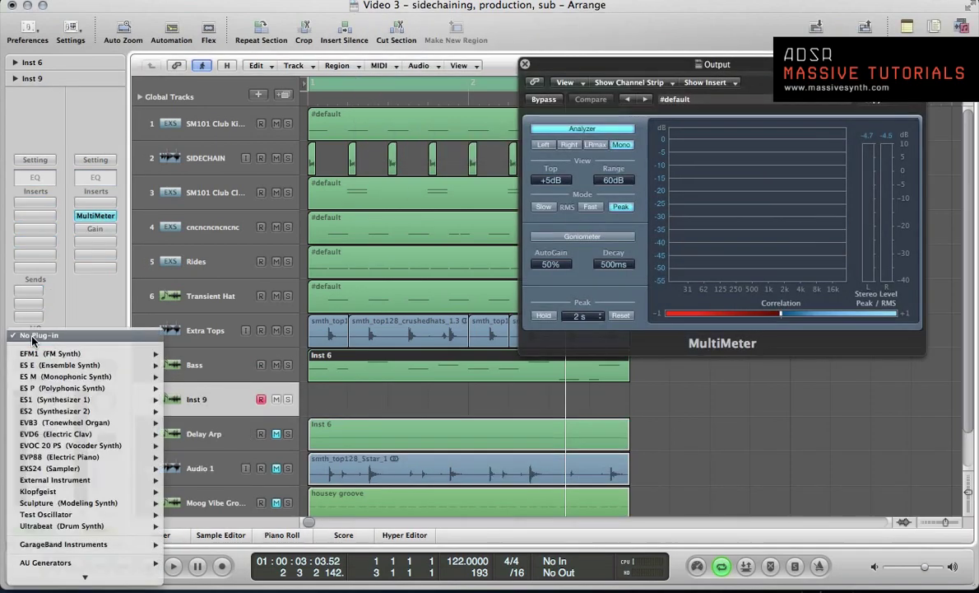
pyautogui.moveTo(74, 564)
pyautogui.moveTo(239, 540)
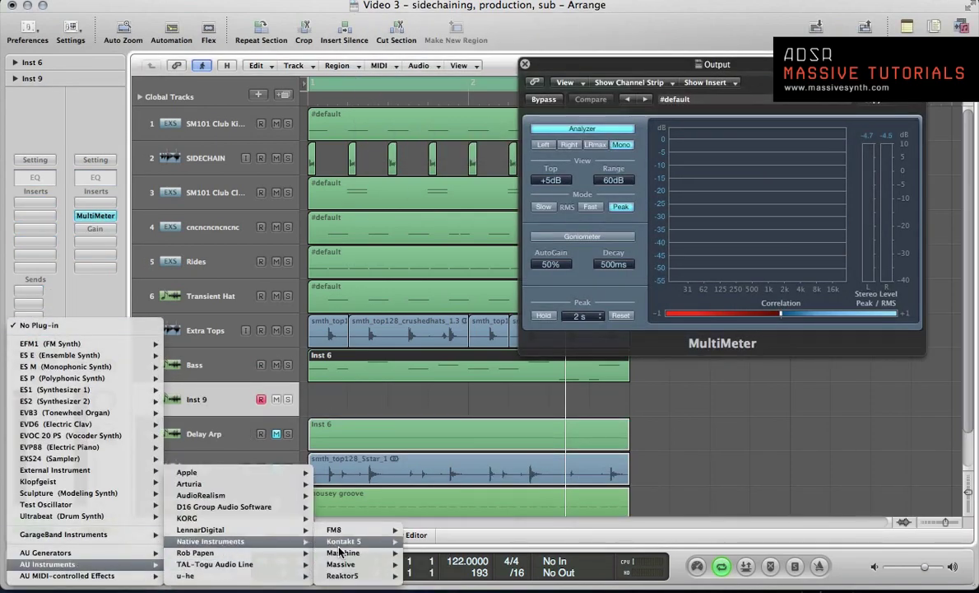
pyautogui.moveTo(354, 564)
pyautogui.click(424, 564)
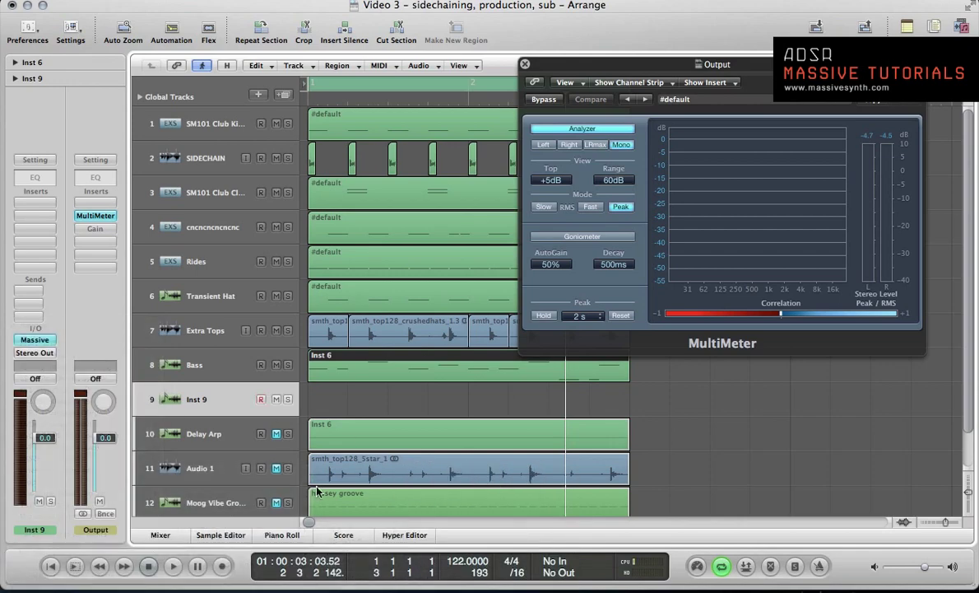
pyautogui.press('v')
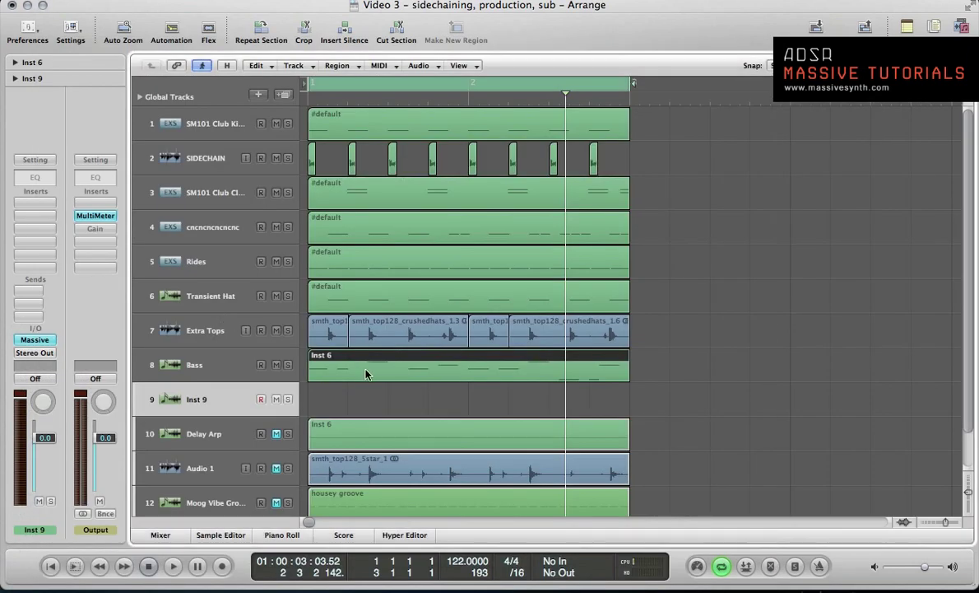
pyautogui.moveTo(366, 374); pyautogui.dragTo(369, 393)
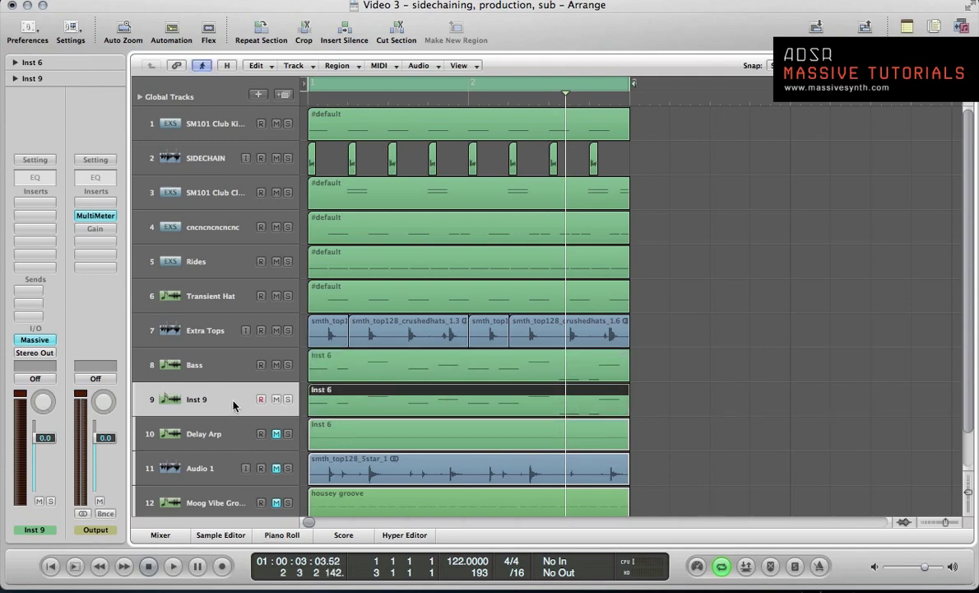
# Step: Set Massive's OSC1 to the Sin-Square wavetable with Wt-position turned down and pitch -24.00, auditioning it against the MultiMeter spectrum
pyautogui.press('v')
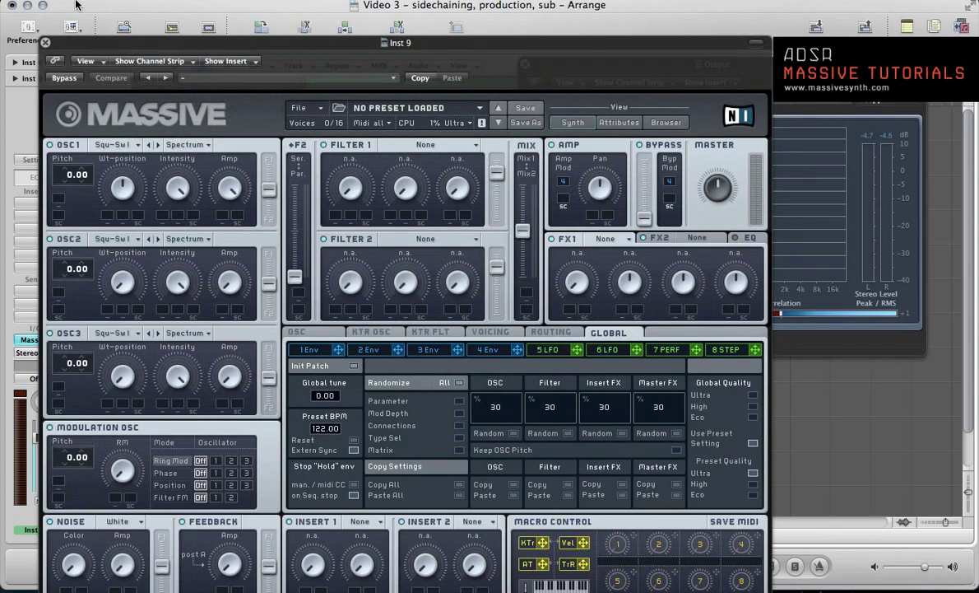
pyautogui.press('space')
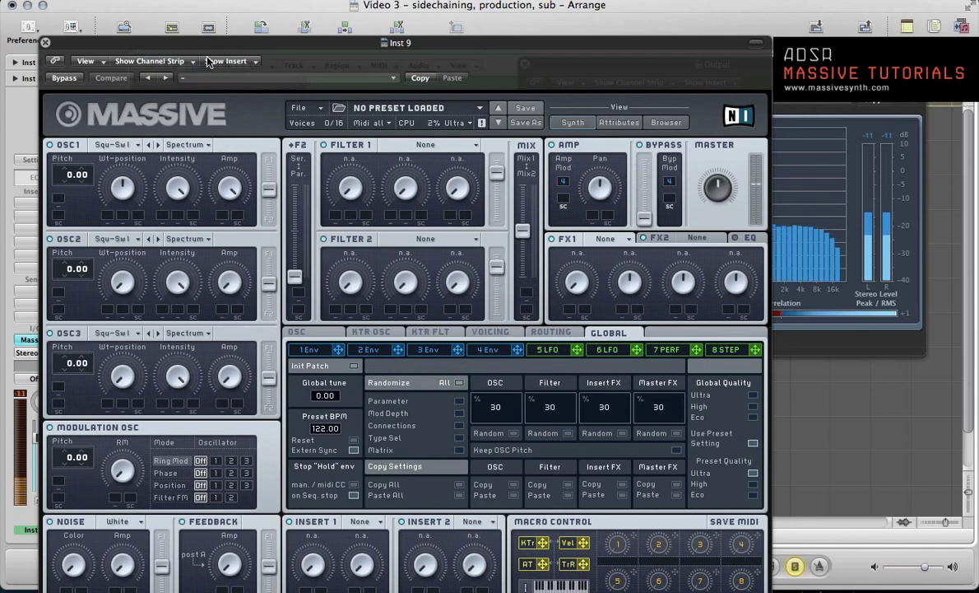
pyautogui.click(108, 147)
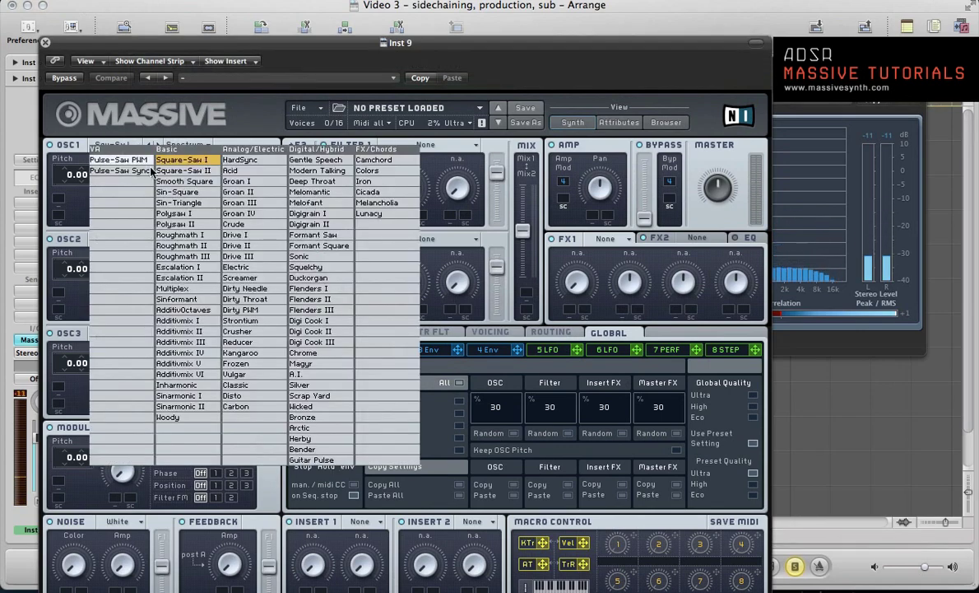
pyautogui.click(167, 195)
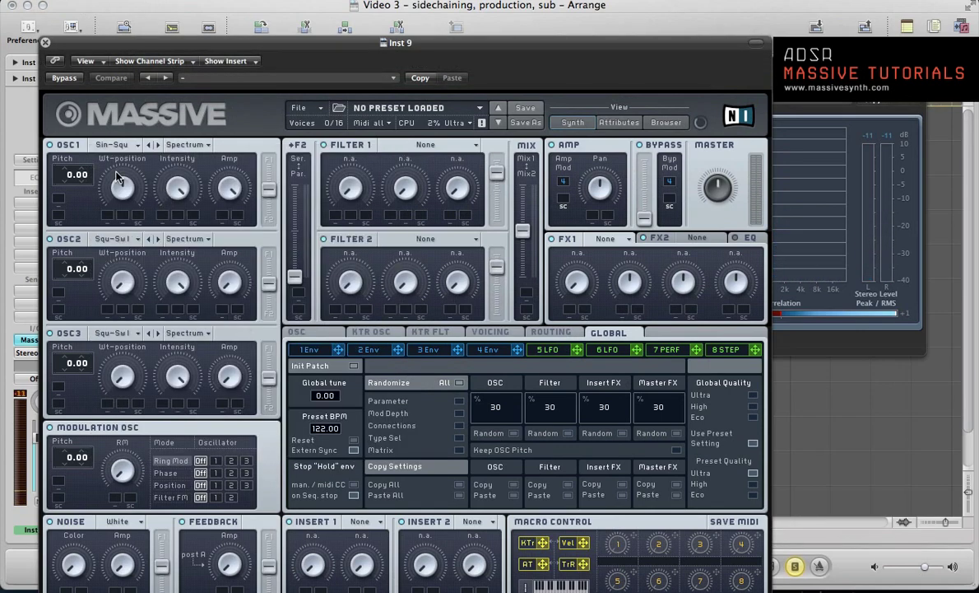
pyautogui.moveTo(126, 194); pyautogui.dragTo(123, 343)
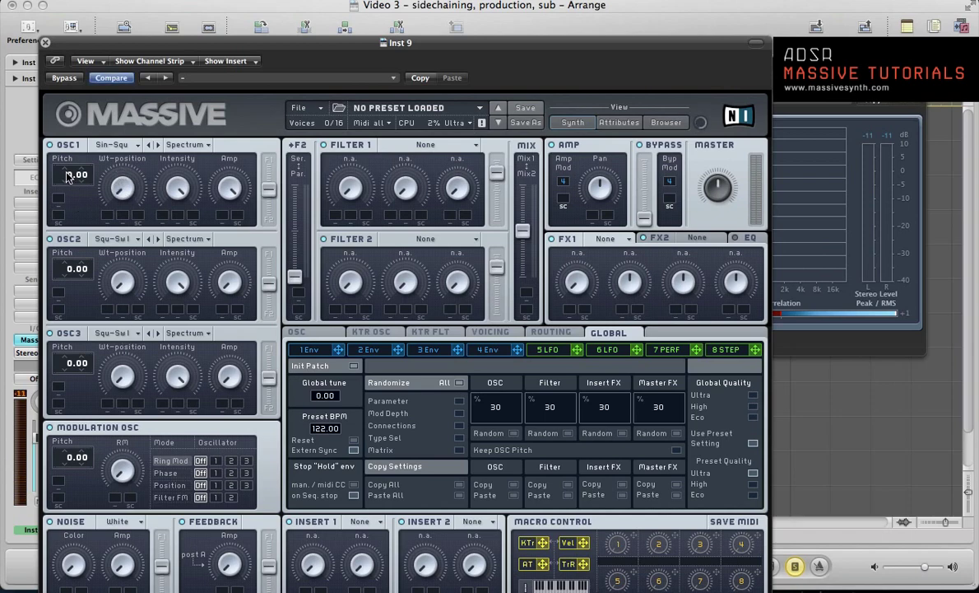
pyautogui.press('space')
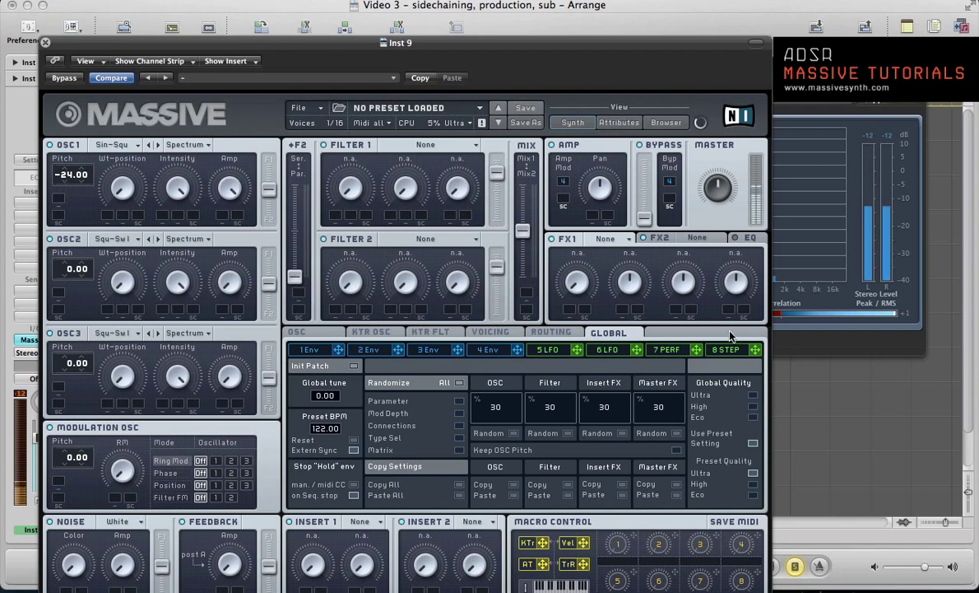
pyautogui.click(798, 222)
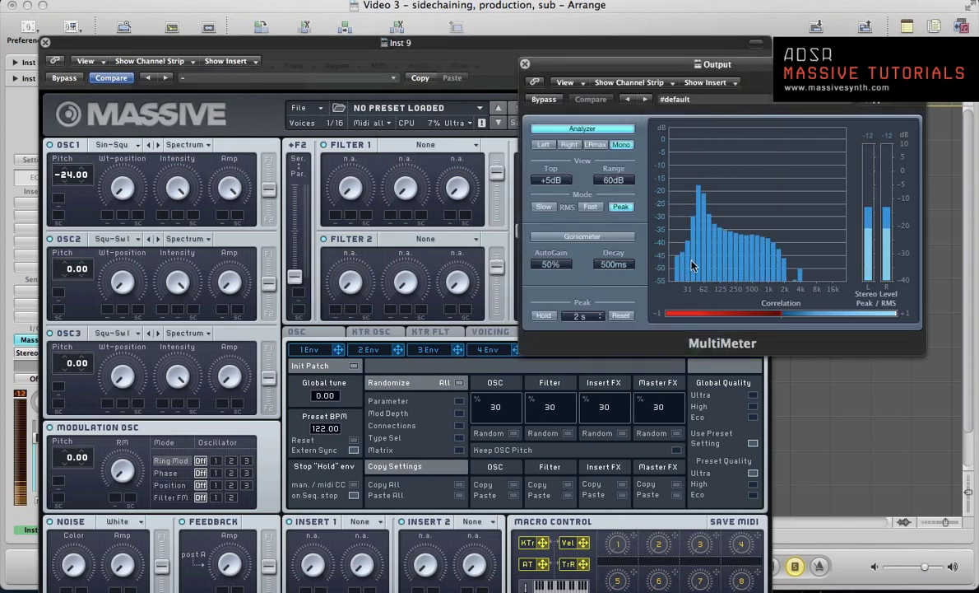
# Step: Mute the Inst 9 region's first note, the note on bar 2 and the short C3 note near the end, and play it back
pyautogui.press('v')
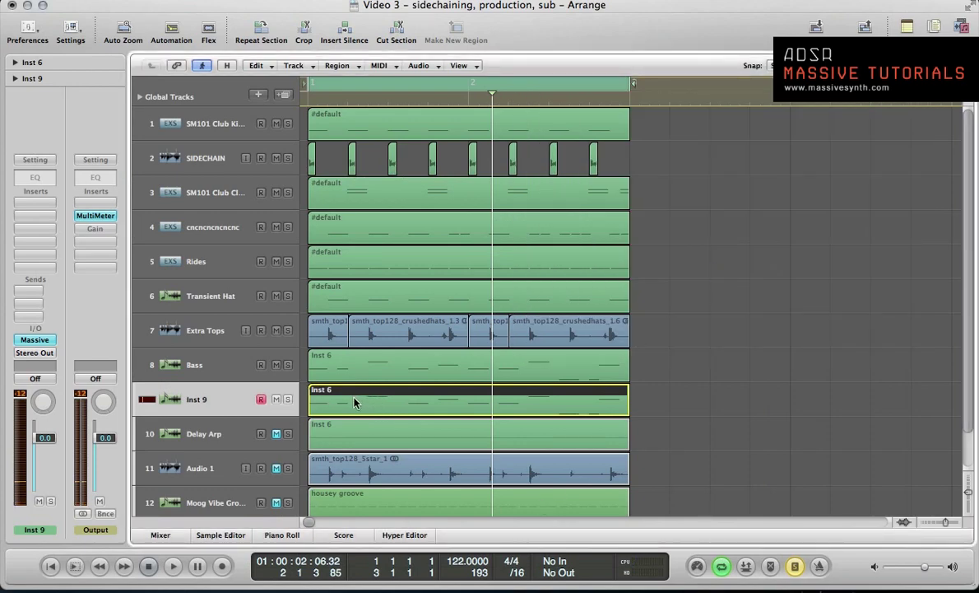
pyautogui.doubleClick(355, 401)
pyautogui.click(207, 336)
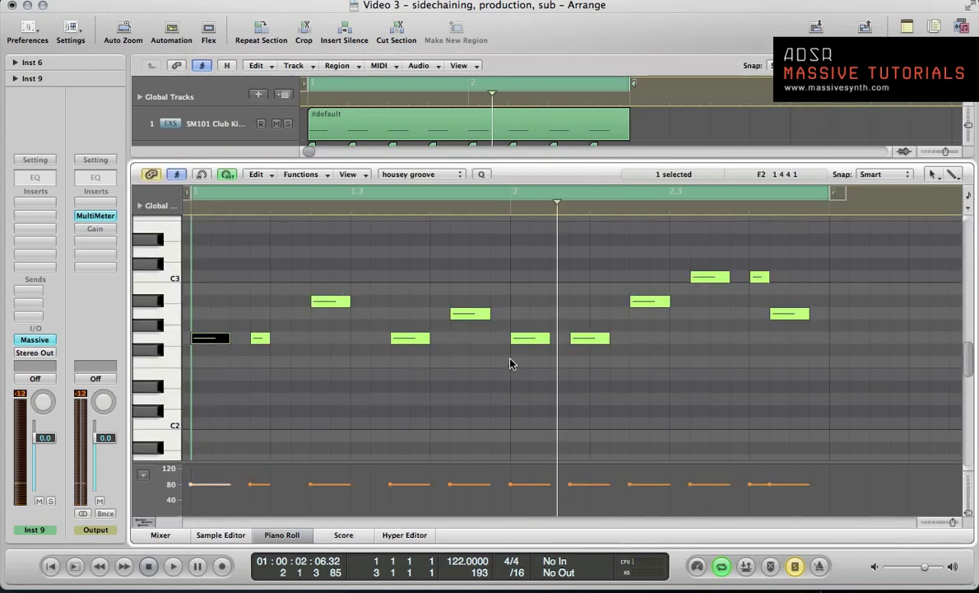
pyautogui.click(533, 336)
pyautogui.click(757, 277)
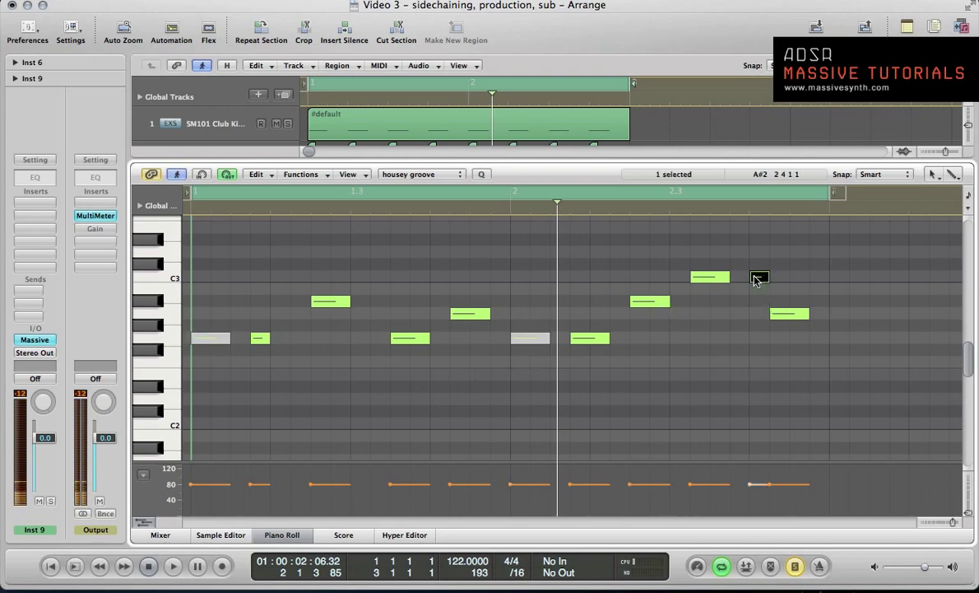
pyautogui.press('space')
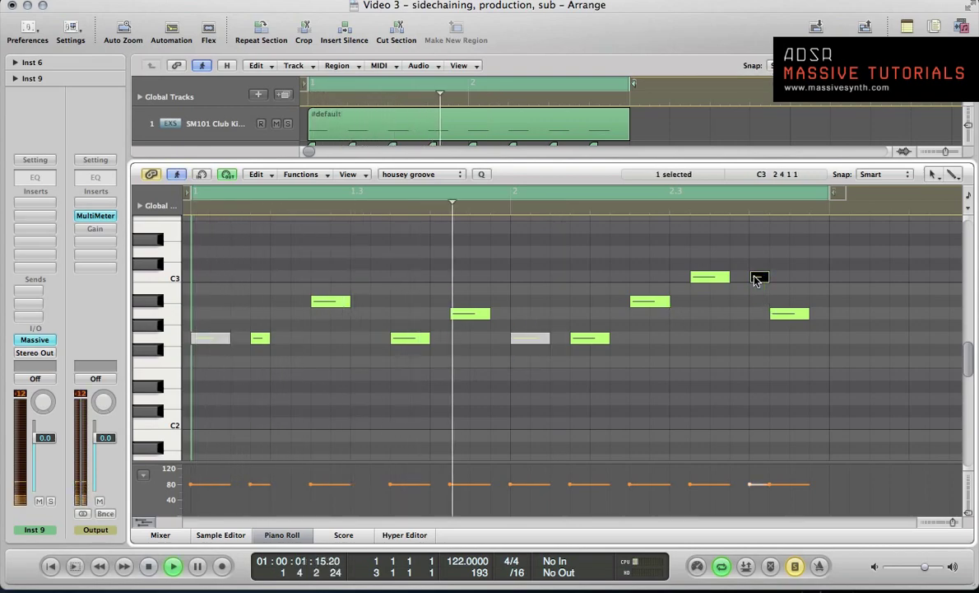
# Step: Raise the attack and release of Massive's 4 Env slightly, checking the sub's spectrum in the MultiMeter
pyautogui.press('v')
pyautogui.click(492, 351)
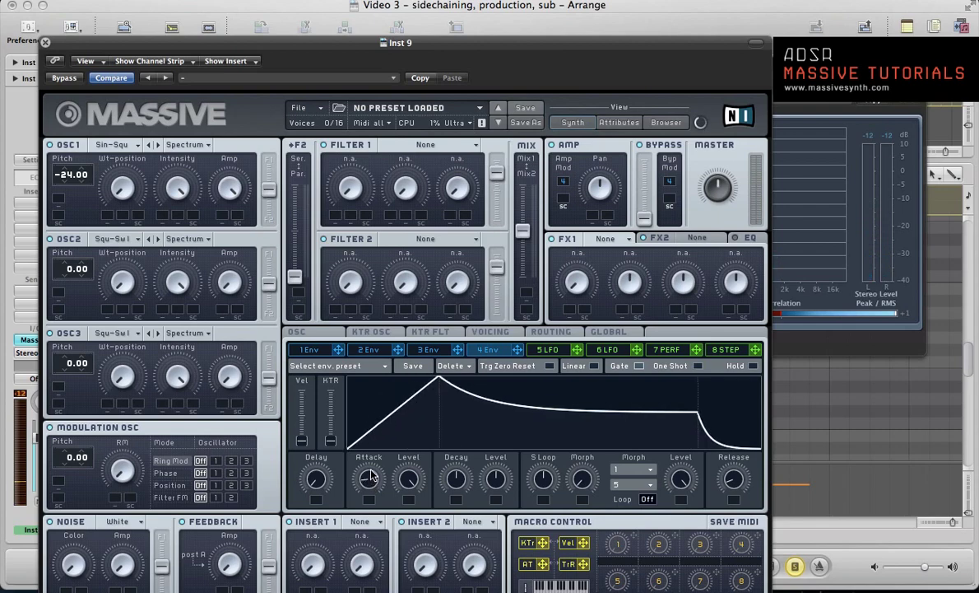
pyautogui.moveTo(371, 486); pyautogui.dragTo(372, 471)
pyautogui.moveTo(734, 480); pyautogui.dragTo(735, 473)
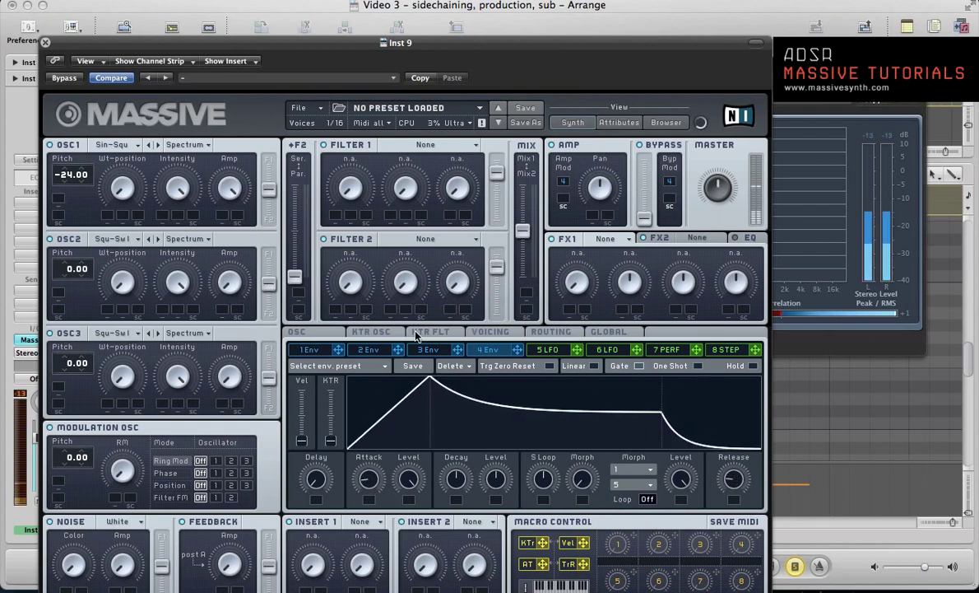
pyautogui.click(848, 339)
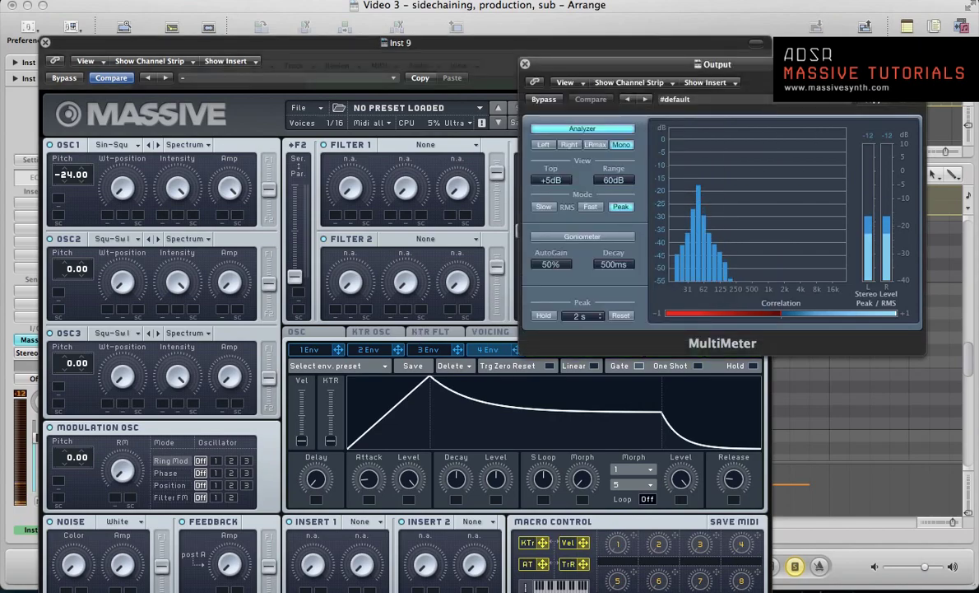
# Step: Add a Channel EQ to Inst 9 and enable its high-cut filter at 75.0 Hz with a 48 dB/Oct slope
pyautogui.press('v')
pyautogui.press('v')
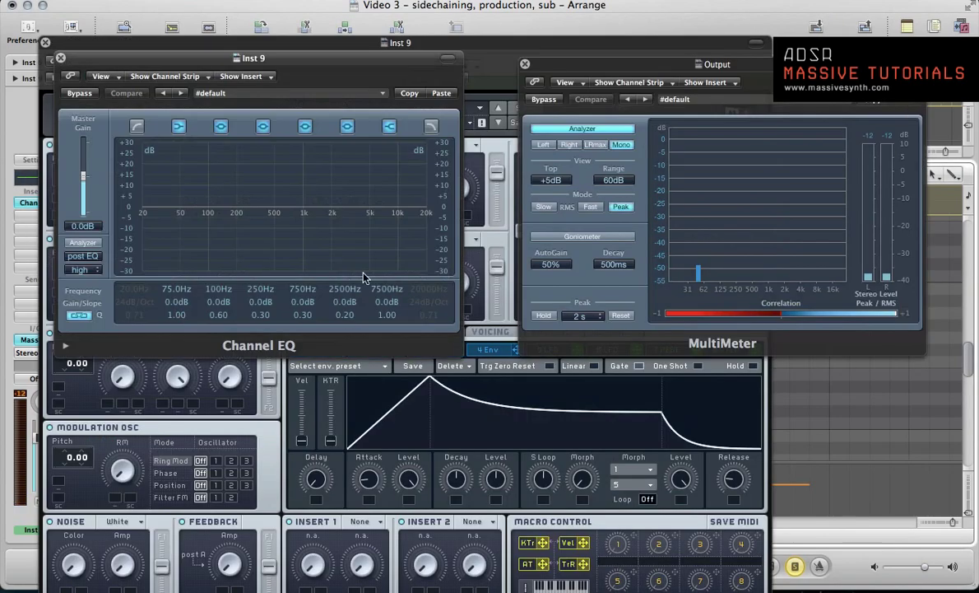
pyautogui.click(429, 126)
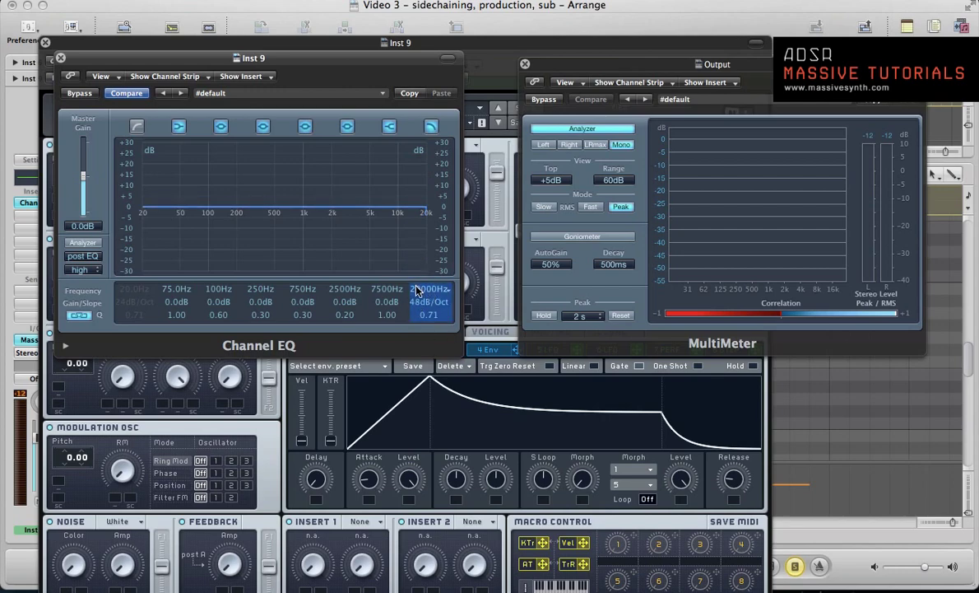
pyautogui.moveTo(417, 291); pyautogui.dragTo(387, 535)
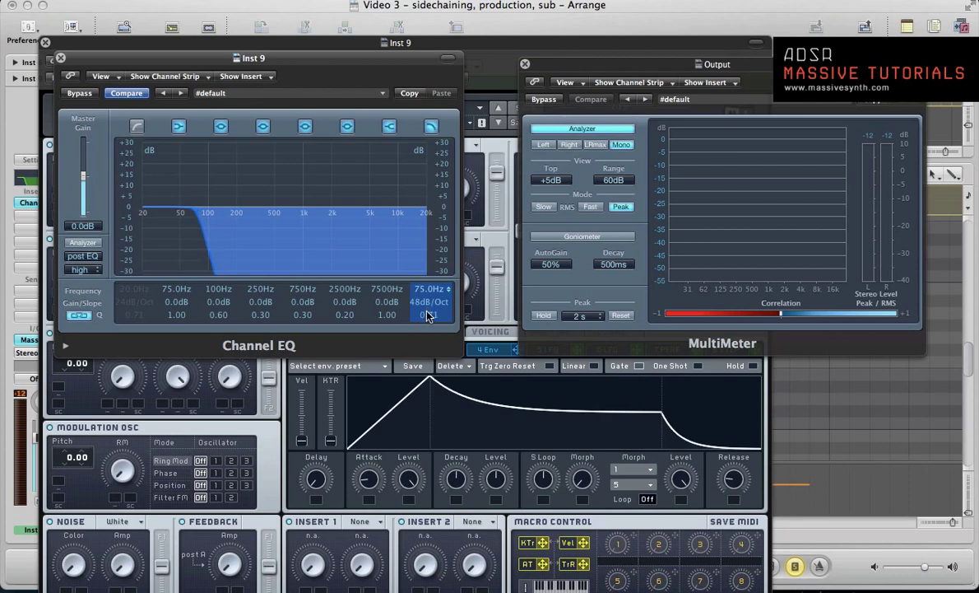
pyautogui.press('v')
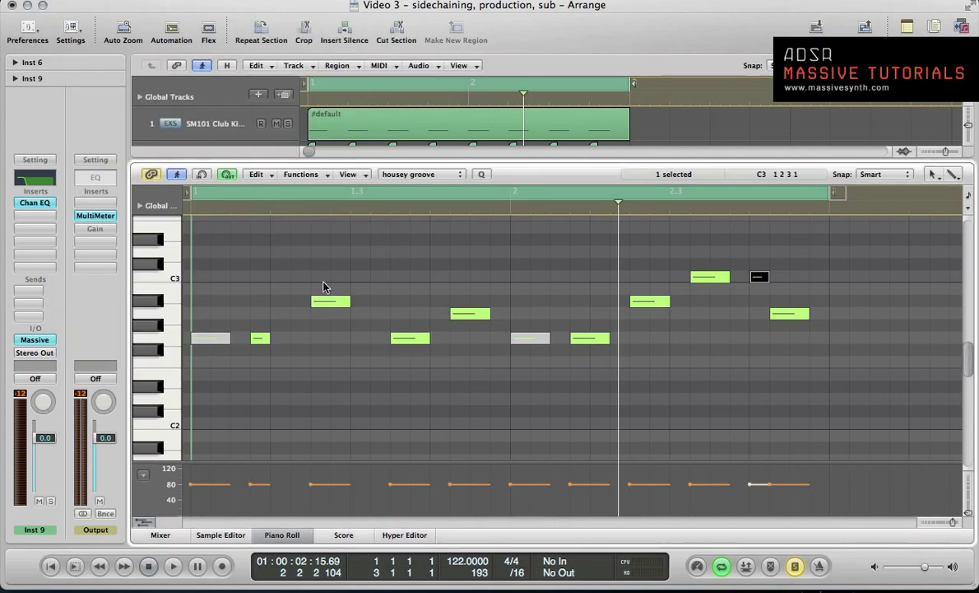
# Step: Close the Piano Roll and check the low-cut frequency in the Bass track's Channel EQ
pyautogui.press('x')
pyautogui.press('x')
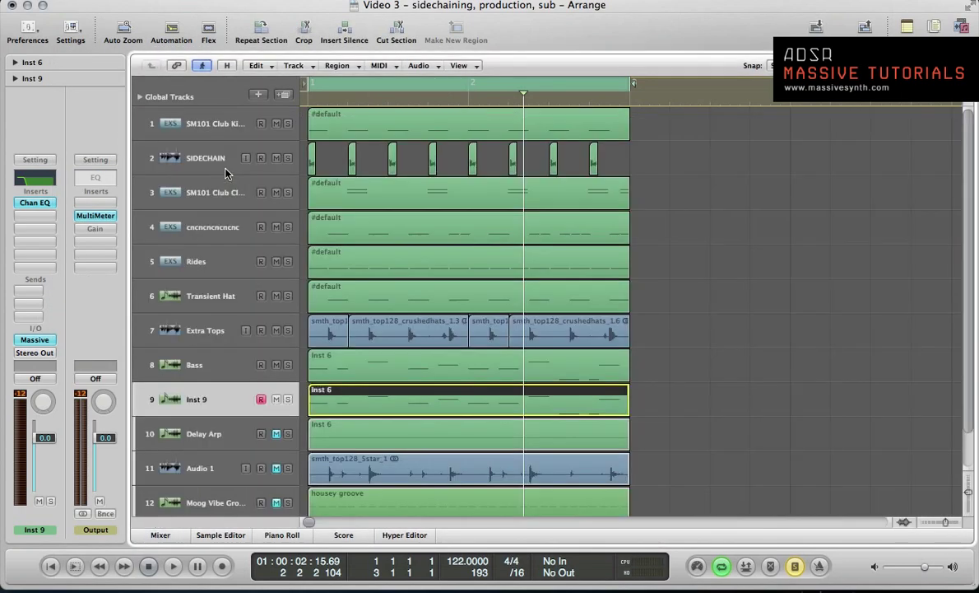
pyautogui.click(217, 373)
pyautogui.press('v')
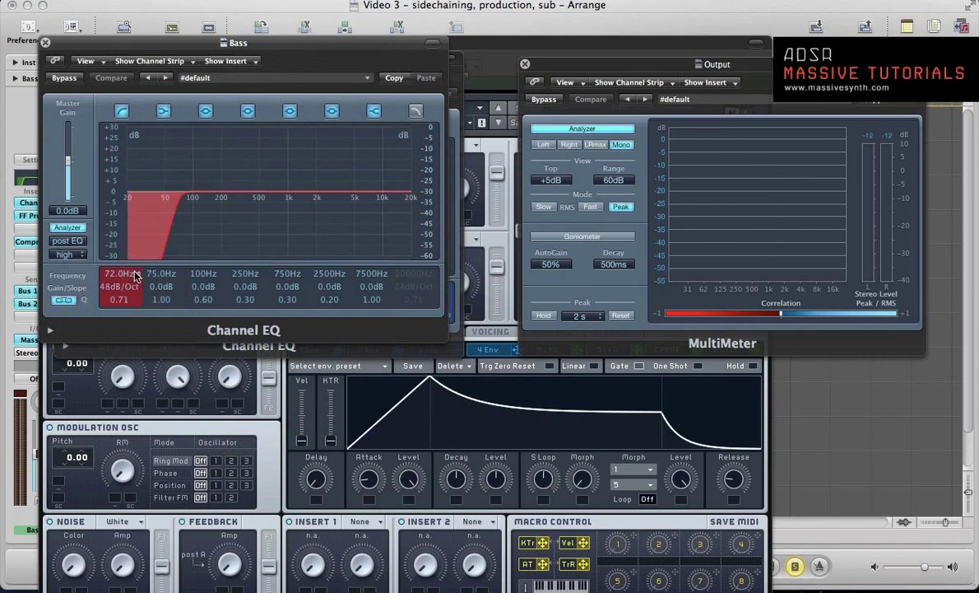
pyautogui.press('v')
pyautogui.click(247, 404)
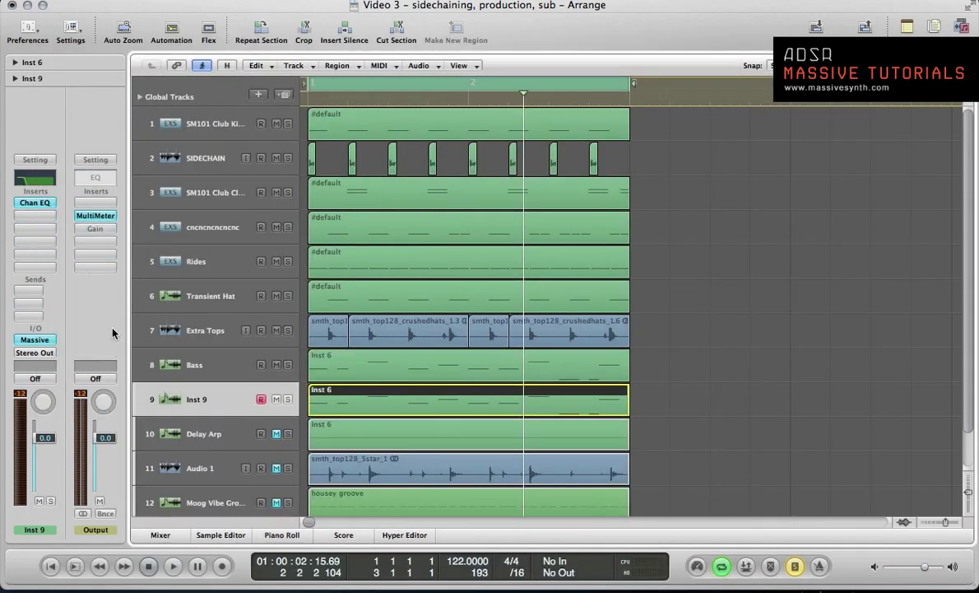
# Step: Play the Bass and Inst 9 regions soloed together, muting and unmuting Inst 9 to compare the sub layer
pyautogui.keyDown('shift'); pyautogui.click(624, 372); pyautogui.keyUp('shift')
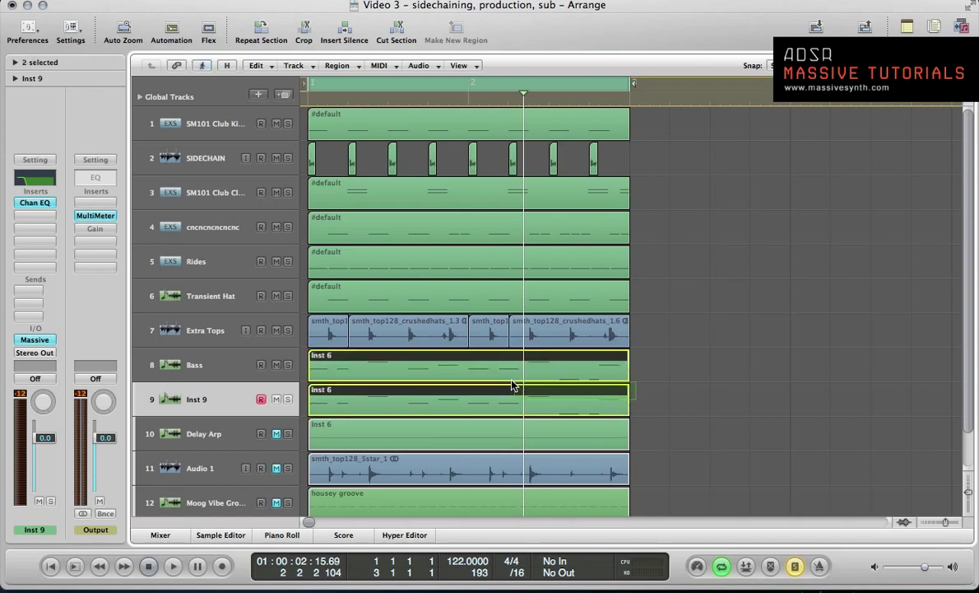
pyautogui.press('space')
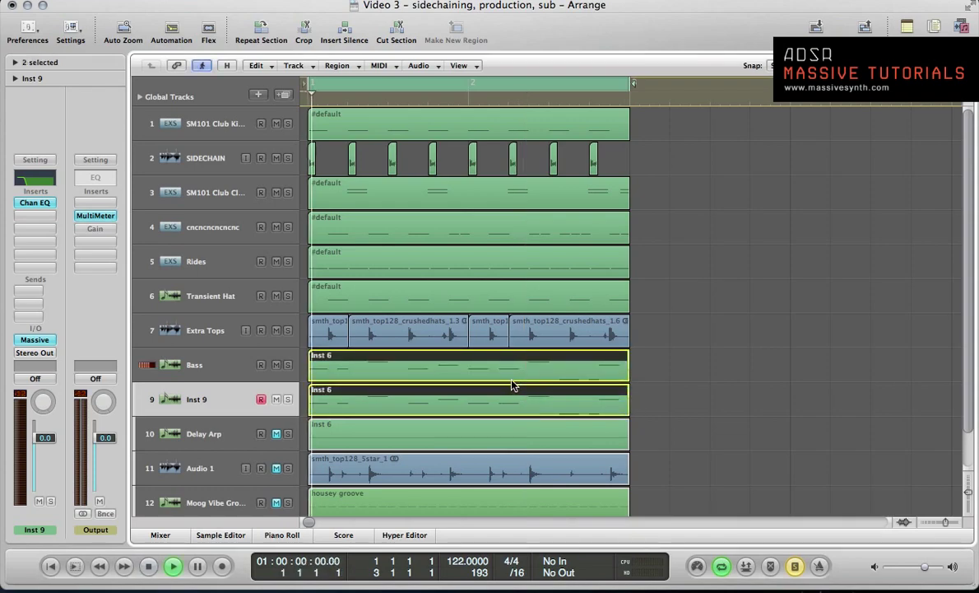
pyautogui.click(277, 400)
pyautogui.click(276, 400)
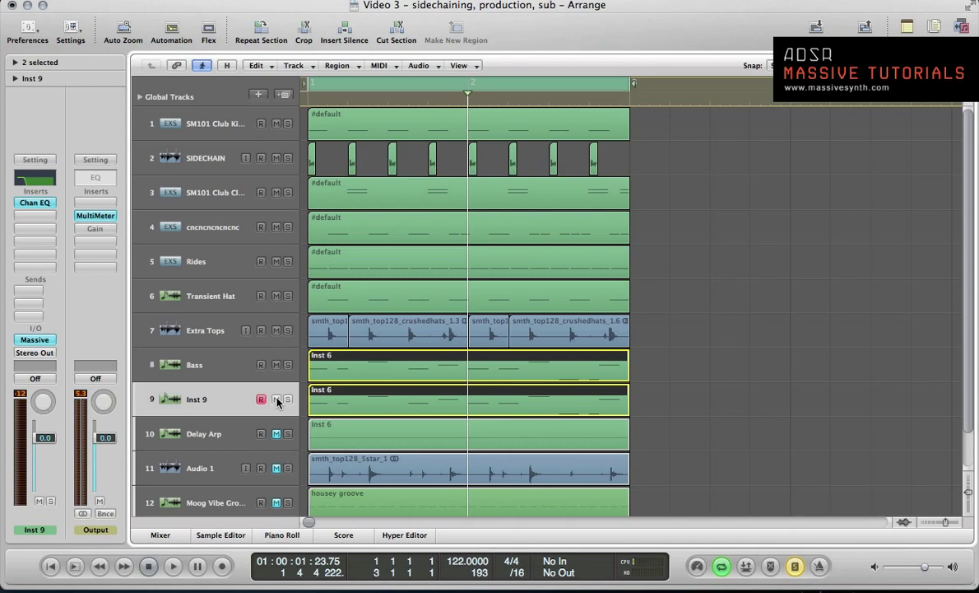
# Step: Shorten all notes of the Inst 9 region slightly at their ends in the Piano Roll
pyautogui.click(623, 410)
pyautogui.doubleClick(576, 407)
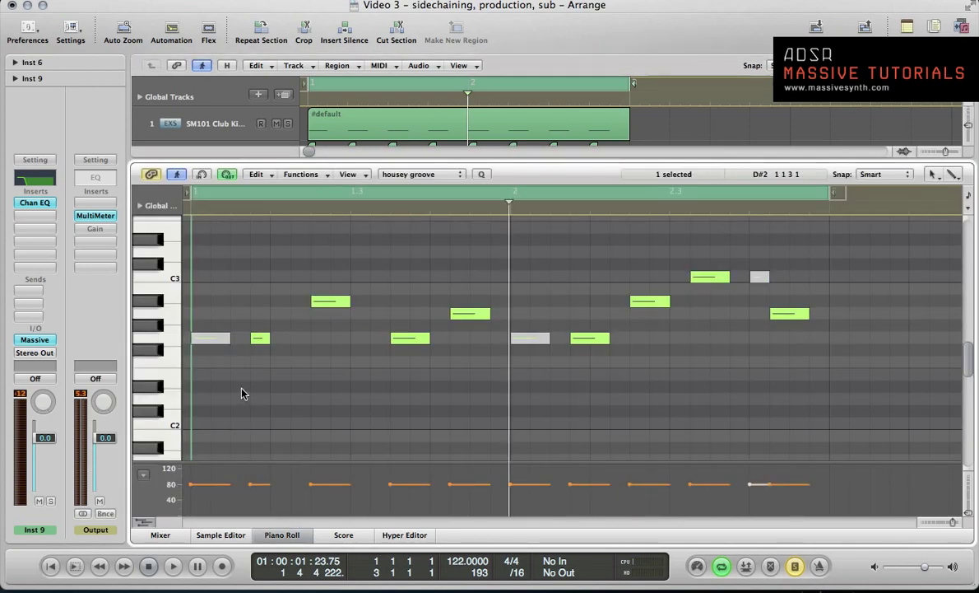
pyautogui.press('super+a')
pyautogui.click(251, 195)
pyautogui.press('super+Right')
pyautogui.press('super+Right')
pyautogui.press('super+Right')
pyautogui.press('super+Right')
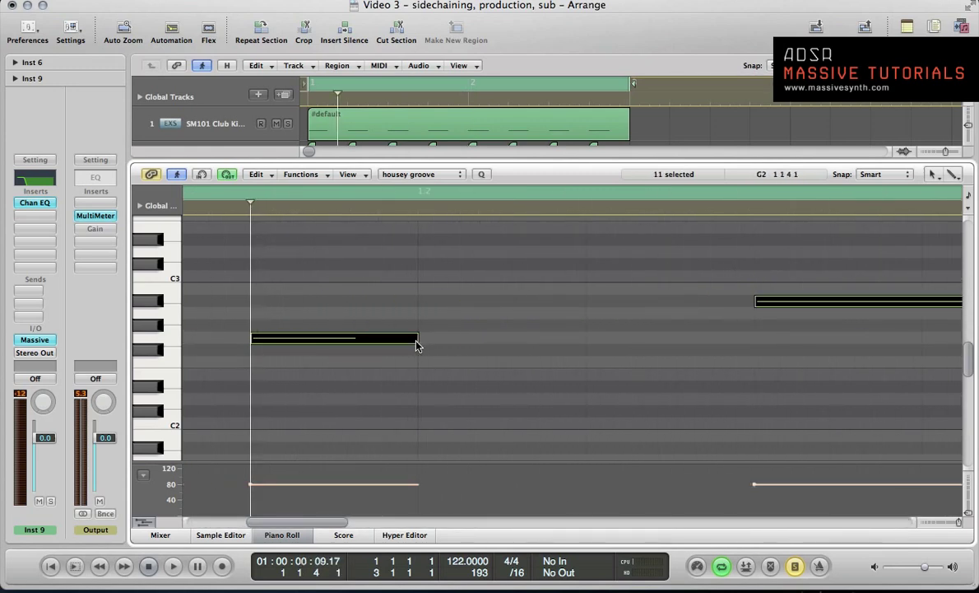
pyautogui.moveTo(416, 346); pyautogui.dragTo(401, 350)
pyautogui.press('super+Left')
pyautogui.press('super+Left')
pyautogui.press('super+Left')
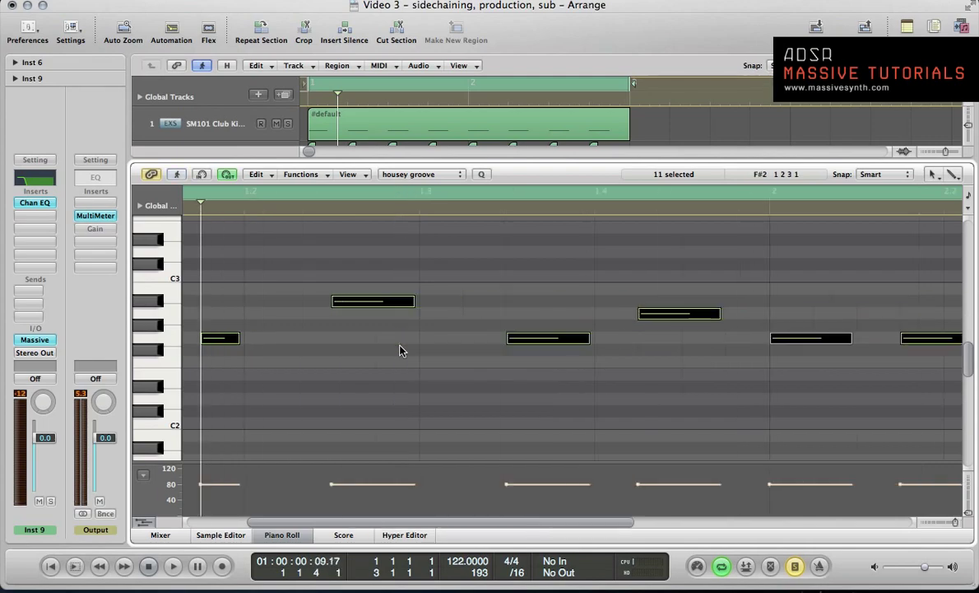
# Step: Mute tracks 3 to 8 and copy the Bass channel's Compressor to the same insert slot on Inst 9
pyautogui.press('p')
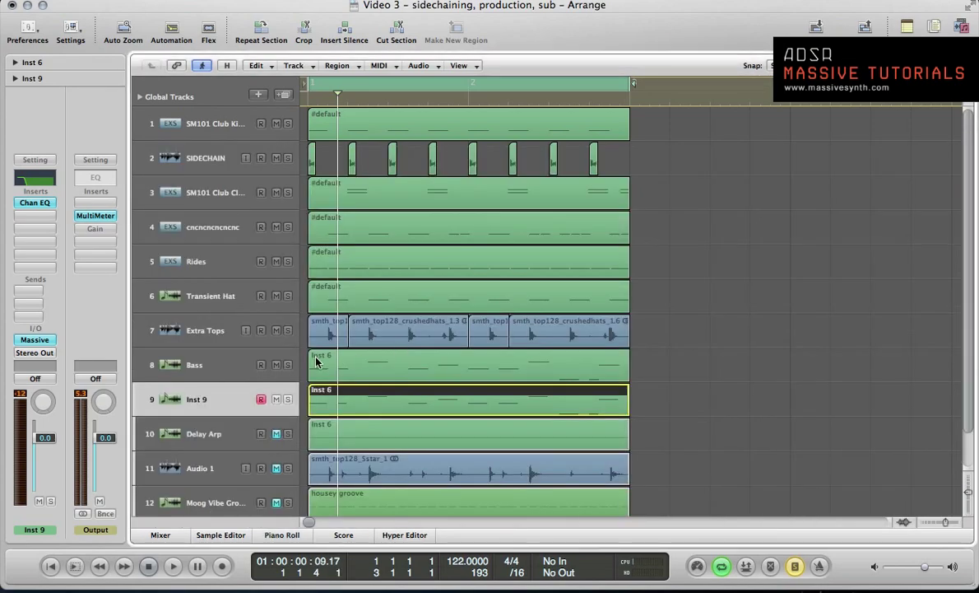
pyautogui.moveTo(276, 370); pyautogui.dragTo(276, 189)
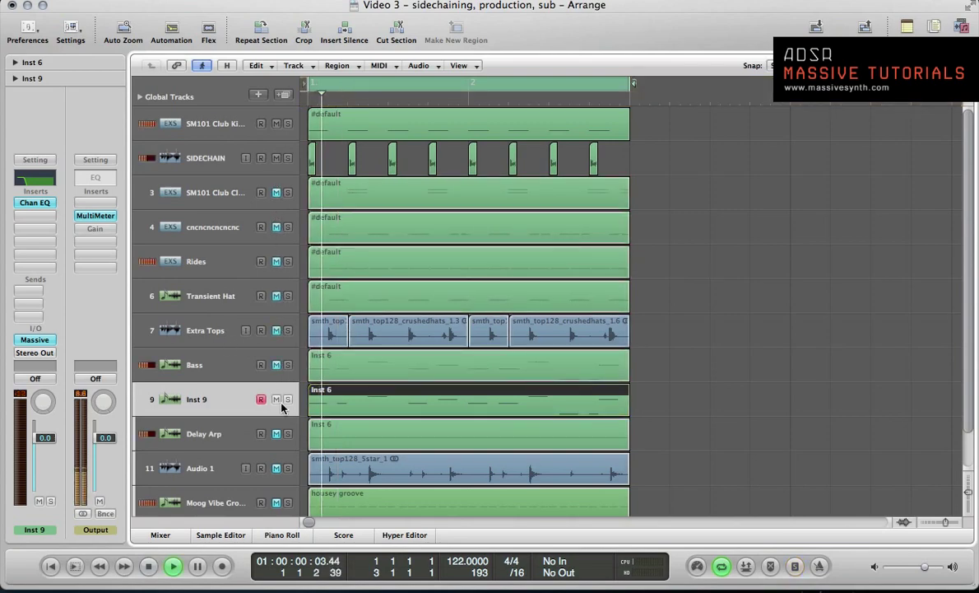
pyautogui.press('x')
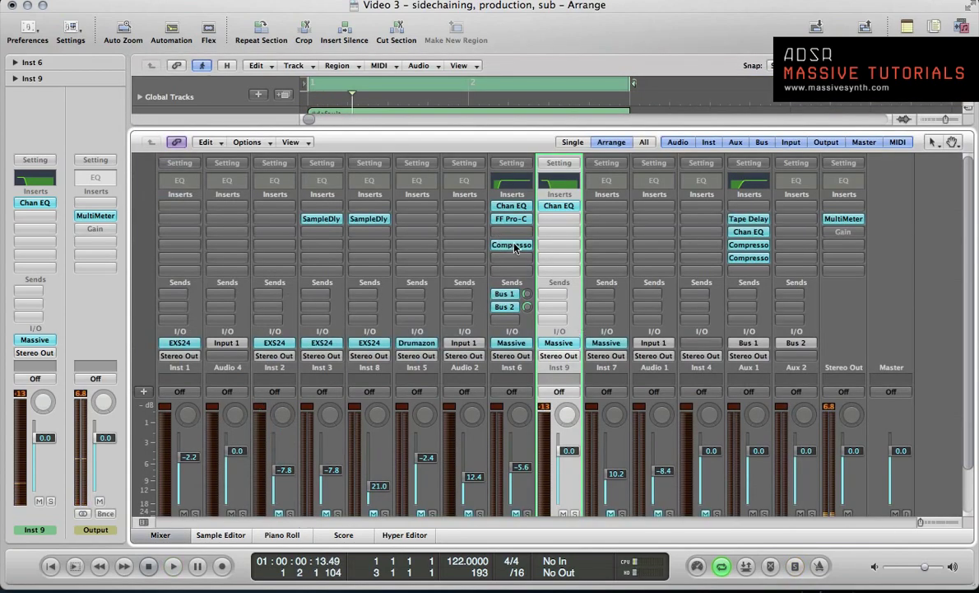
pyautogui.moveTo(514, 249); pyautogui.dragTo(556, 249)
# Step: Close the Bass Channel EQ, Inst 9 Channel EQ and Inst 9 Massive windows, and hide the remaining plug-in window
pyautogui.press('v')
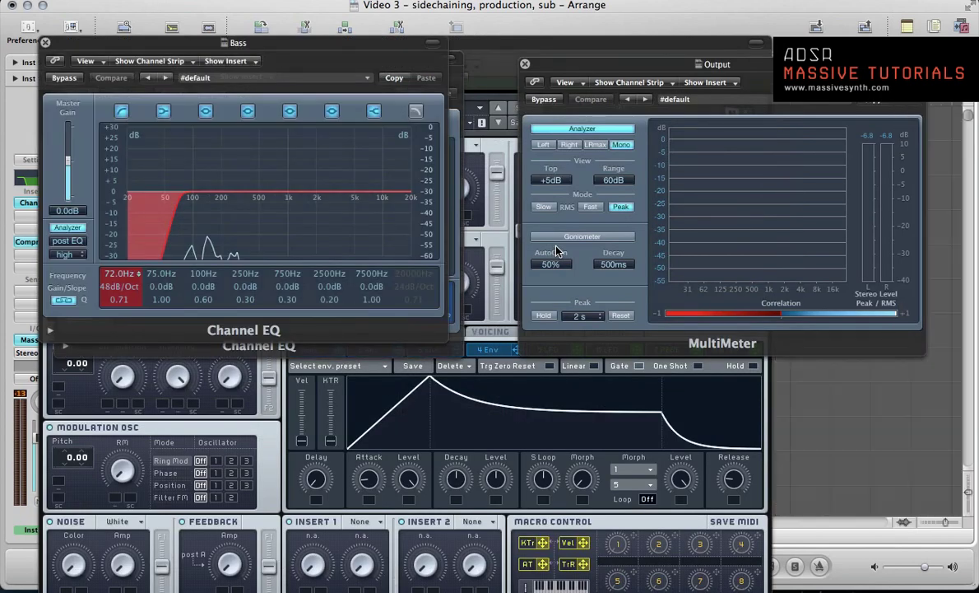
pyautogui.click(45, 42)
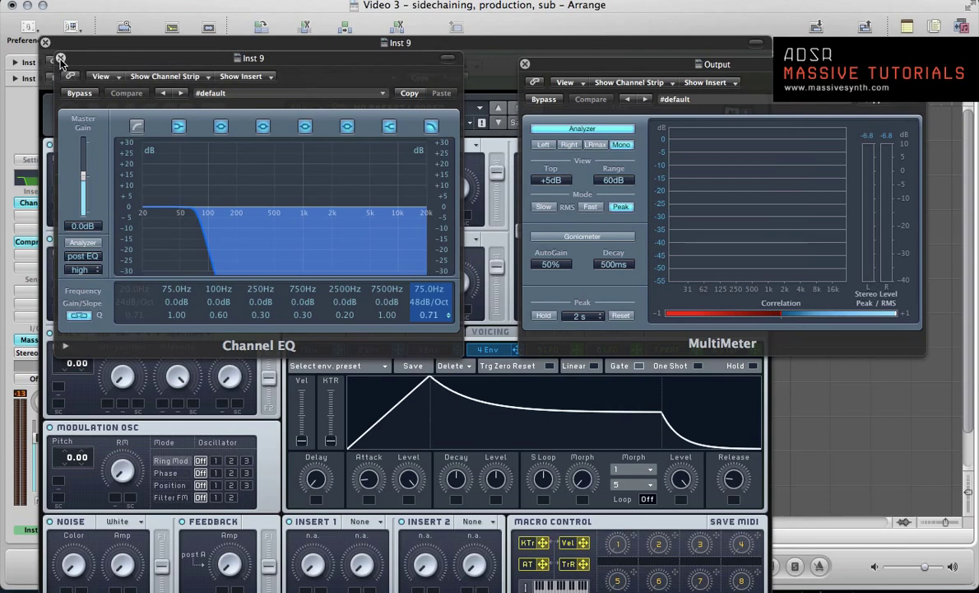
pyautogui.click(60, 57)
pyautogui.click(45, 43)
pyautogui.press('v')
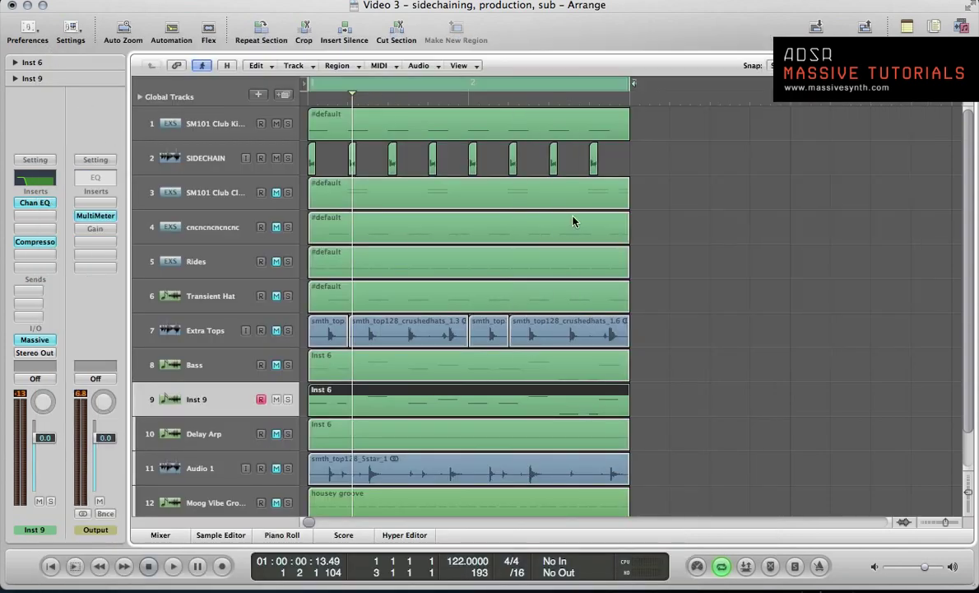
# Step: Play the kick and SIDECHAIN regions soloed, and play them together with Inst 9 while watching the output MultiMeter
pyautogui.moveTo(668, 163); pyautogui.dragTo(216, 130)
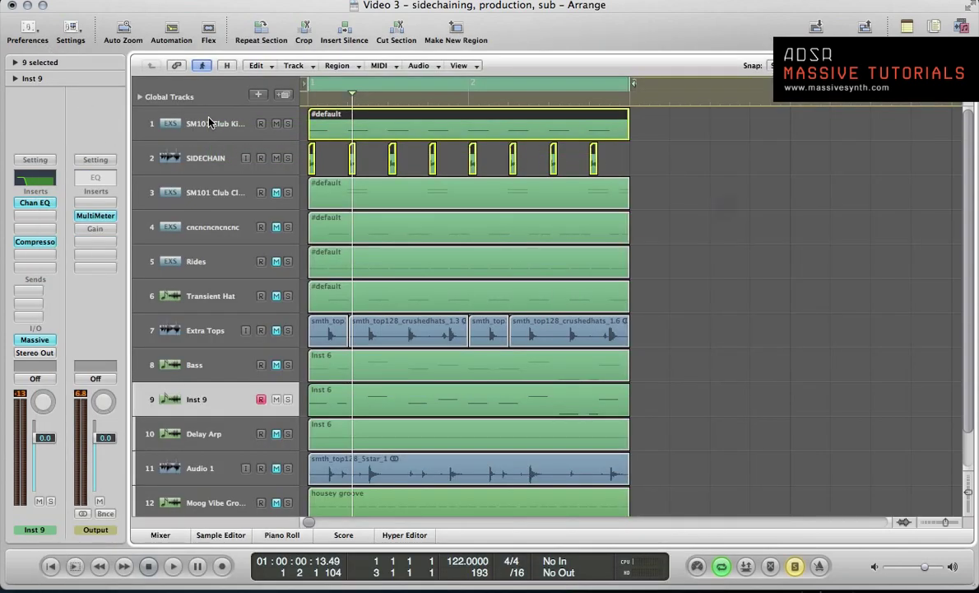
pyautogui.press('space')
pyautogui.press('v')
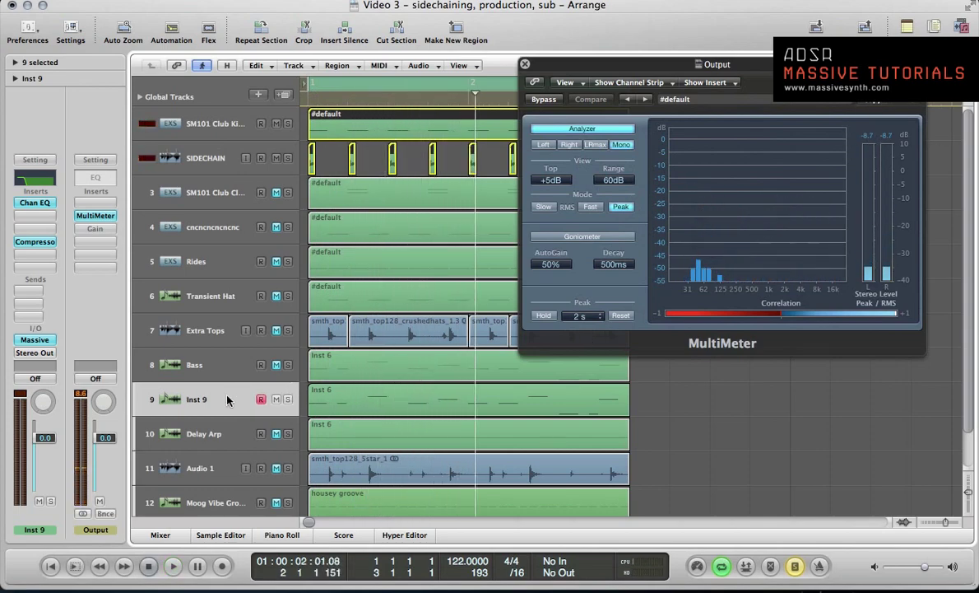
pyautogui.press('Return')
pyautogui.press('space')
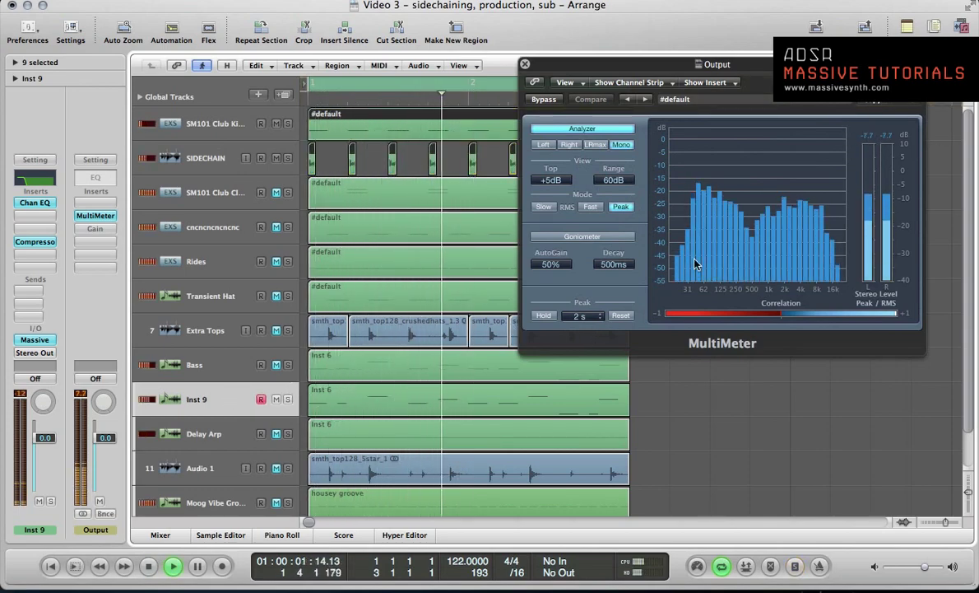
pyautogui.click(206, 396)
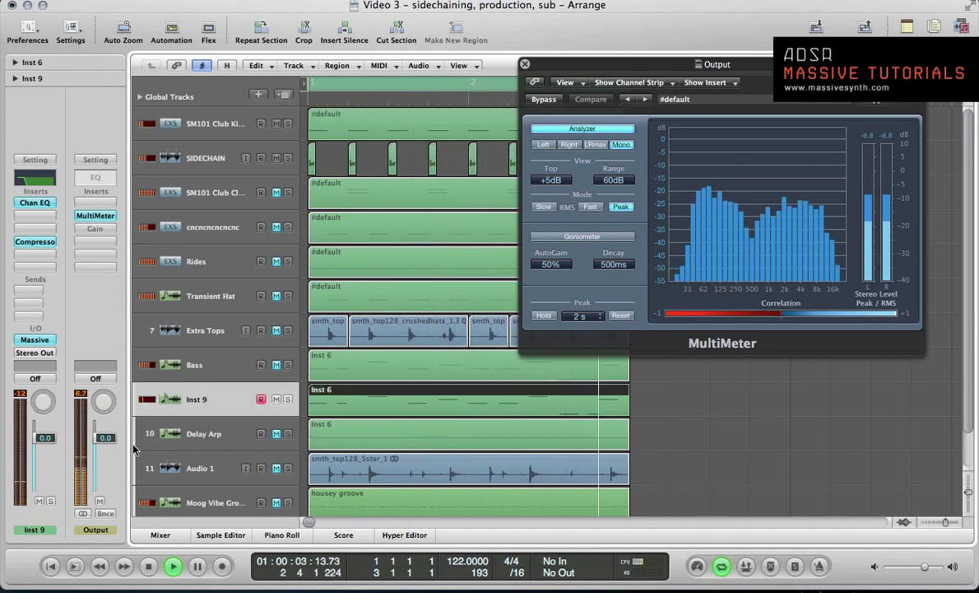
pyautogui.press('Return')
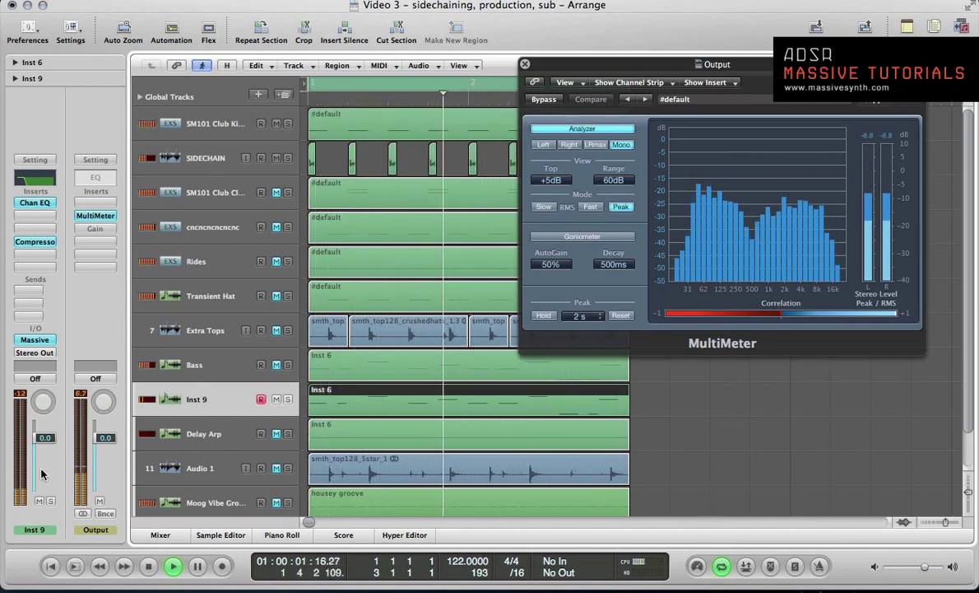
# Step: Lower Inst 9's volume to -1.2 dB and set its Compressor threshold to -21.0 dB
pyautogui.moveTo(38, 435); pyautogui.dragTo(38, 440)
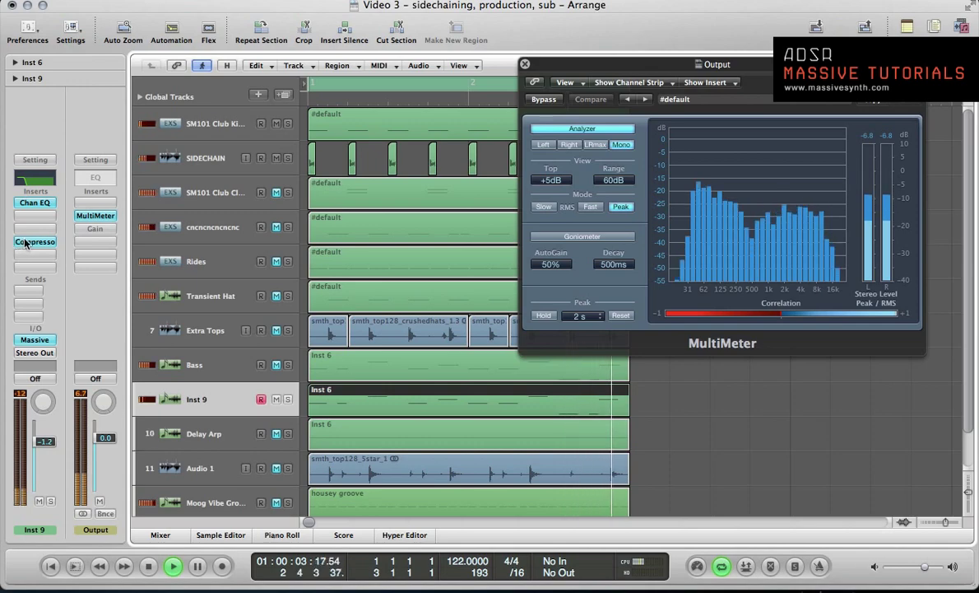
pyautogui.click(35, 242)
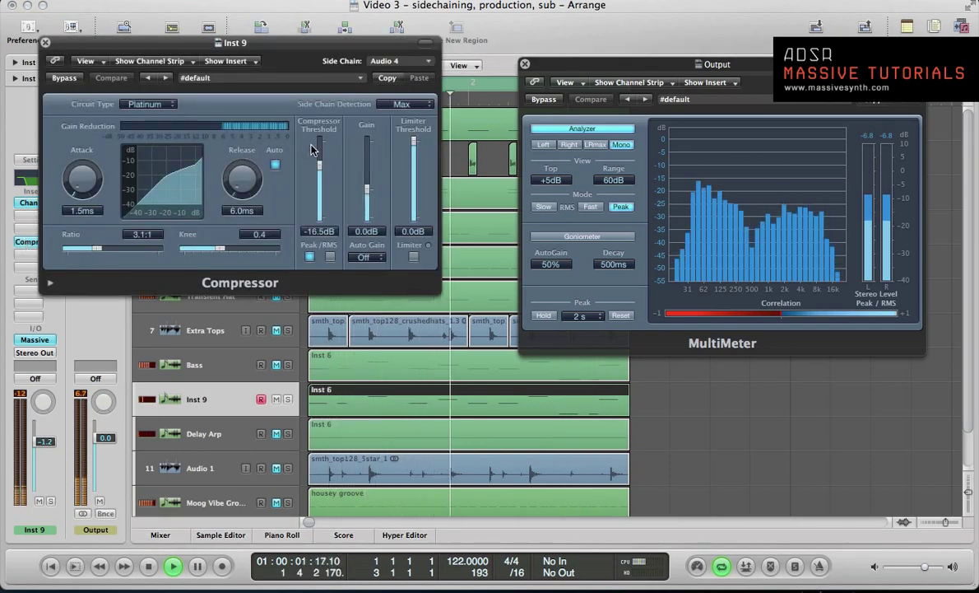
pyautogui.moveTo(321, 164); pyautogui.dragTo(323, 175)
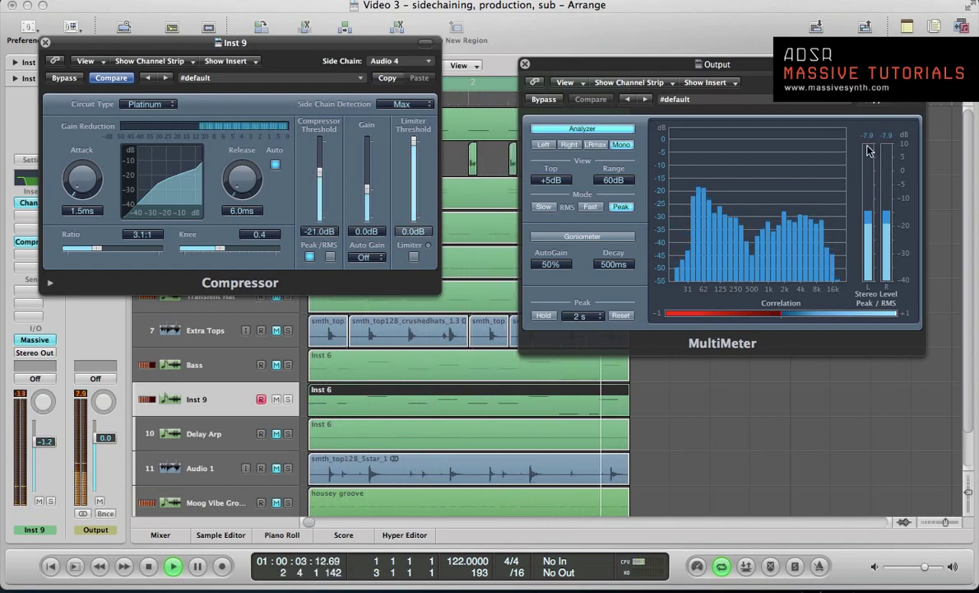
pyautogui.click(46, 43)
# Step: Set Inst 9's volume to -1.9 dB in the Mixer and rename the channel Sub
pyautogui.press('x')
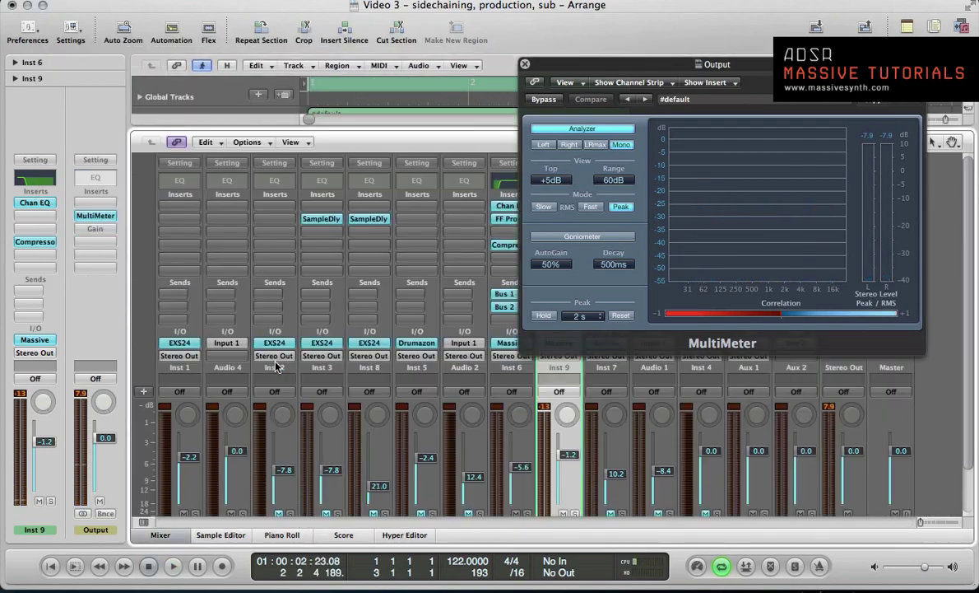
pyautogui.scroll(-3, 603, 406)
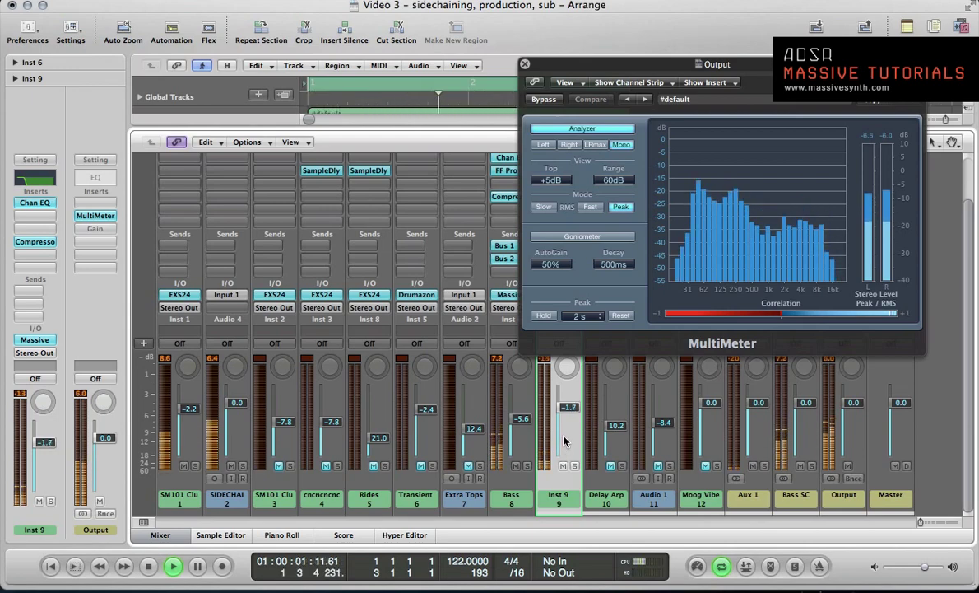
pyautogui.doubleClick(555, 498)
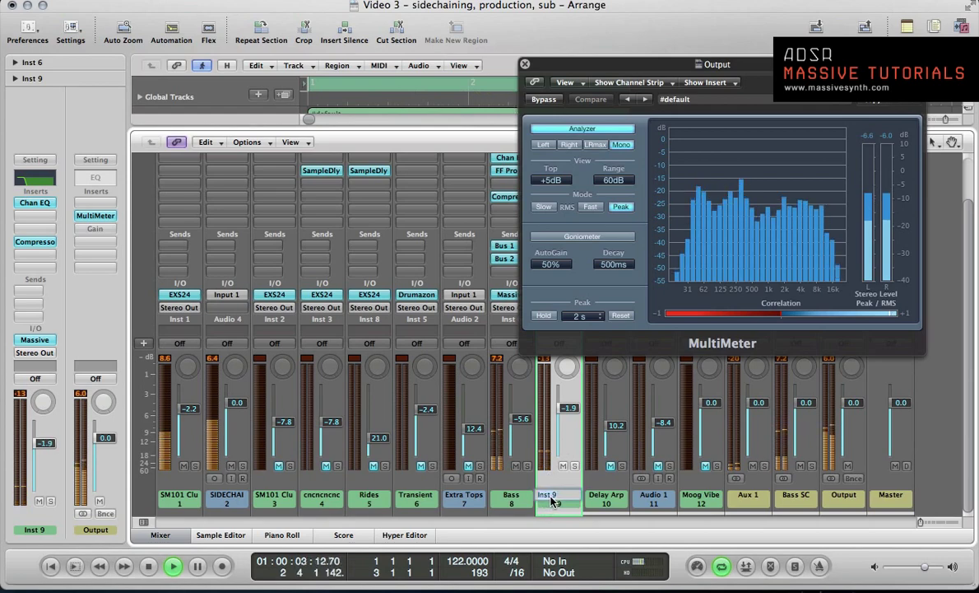
pyautogui.write('Sub')
pyautogui.press('Return')
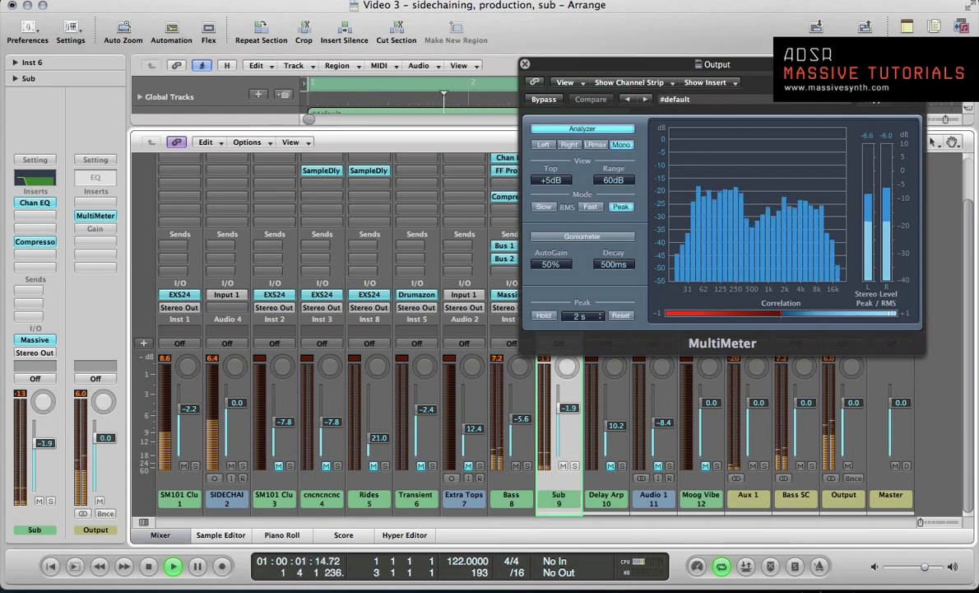
pyautogui.press('x')
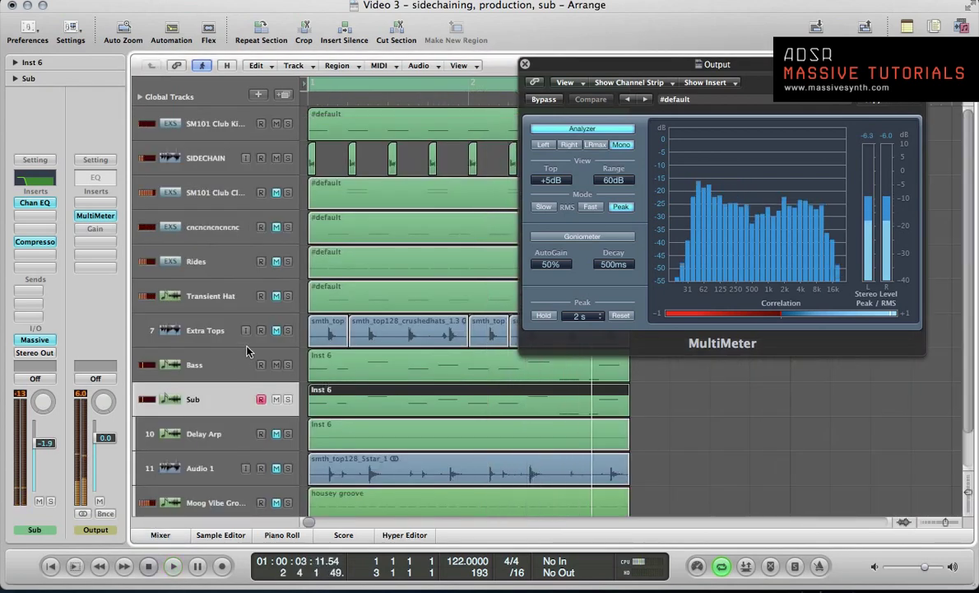
# Step: Unmute tracks 3 to 7 and play the drums together with Bass and Sub
pyautogui.moveTo(276, 330); pyautogui.dragTo(278, 208)
pyautogui.press('space')
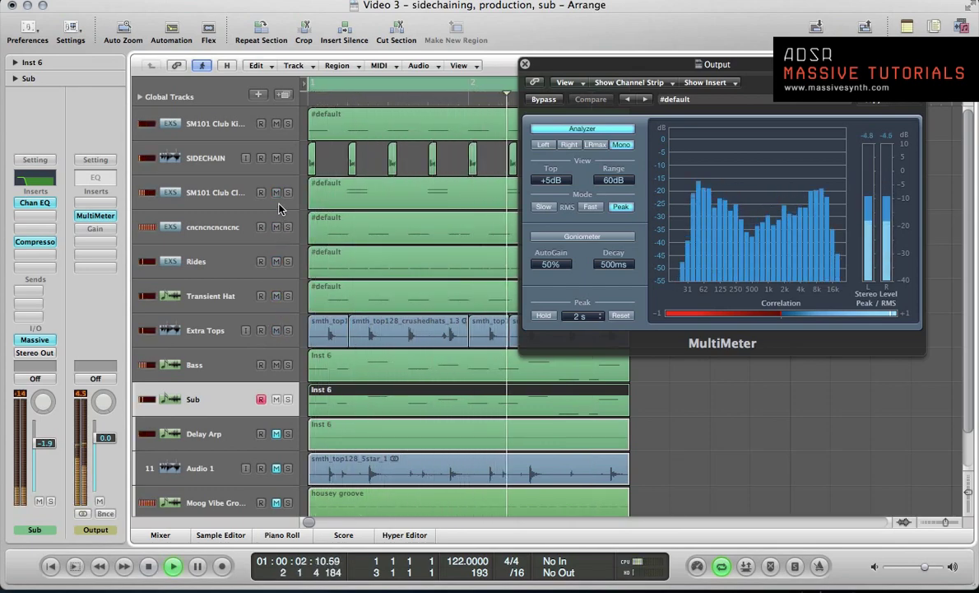
pyautogui.press('space')
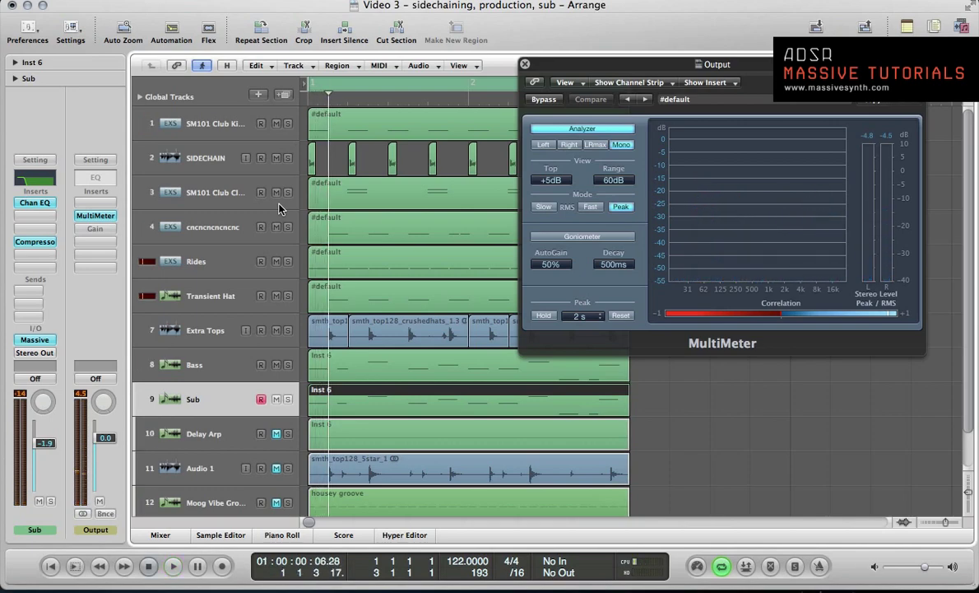
# Step: Unmute the Delay Arp track and play it with the drums, Bass and Sub
pyautogui.click(206, 367)
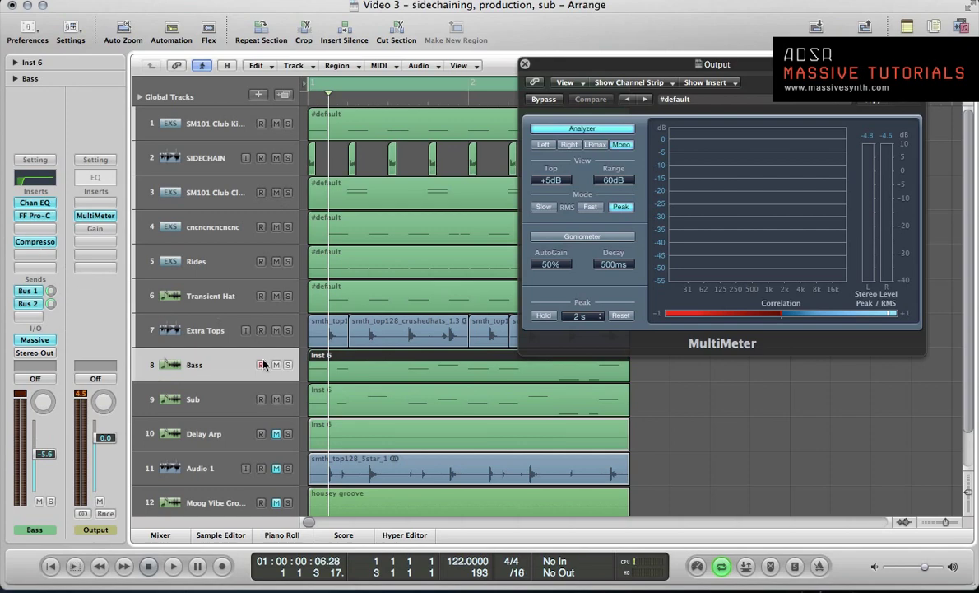
pyautogui.click(215, 436)
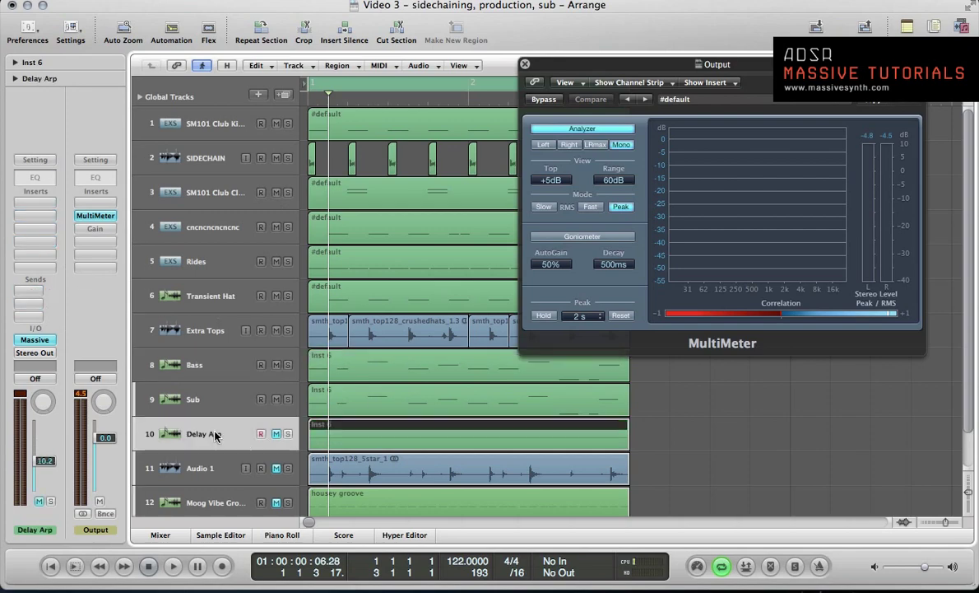
pyautogui.click(278, 435)
pyautogui.press('space')
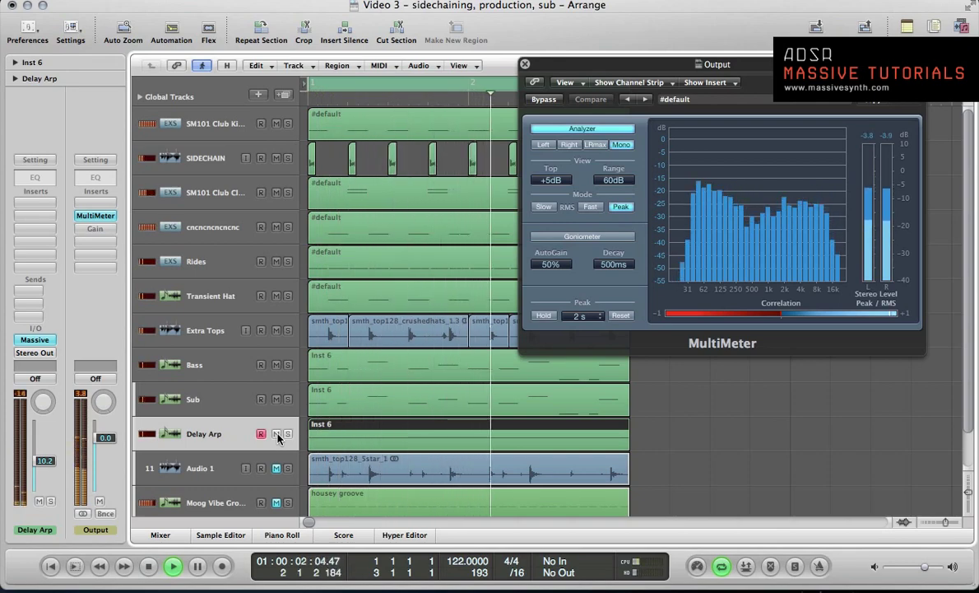
# Step: Solo the Delay Arp, add a Channel EQ to it and enable its low-cut filter at 220 Hz
pyautogui.press('s')
pyautogui.click(34, 177)
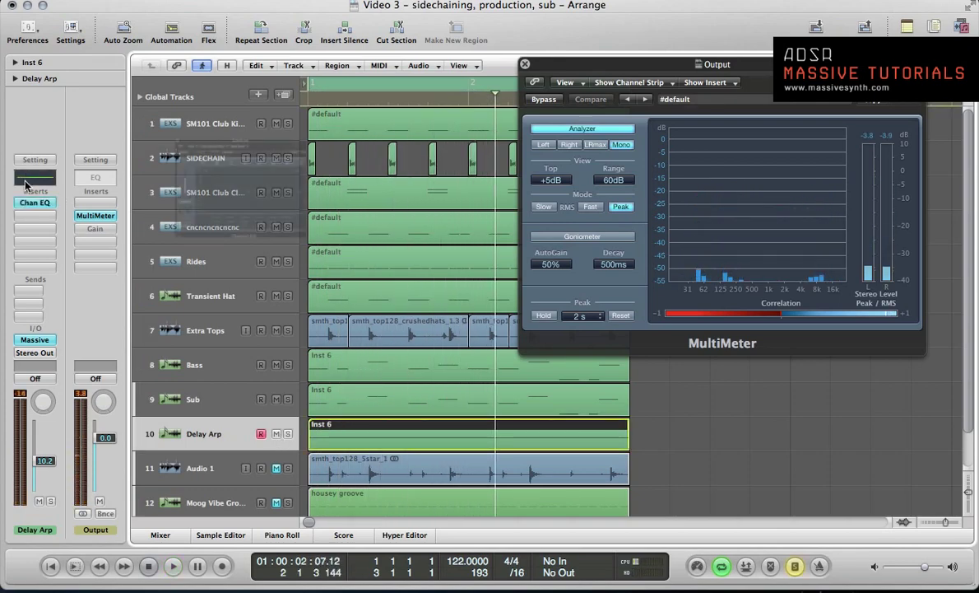
pyautogui.click(122, 112)
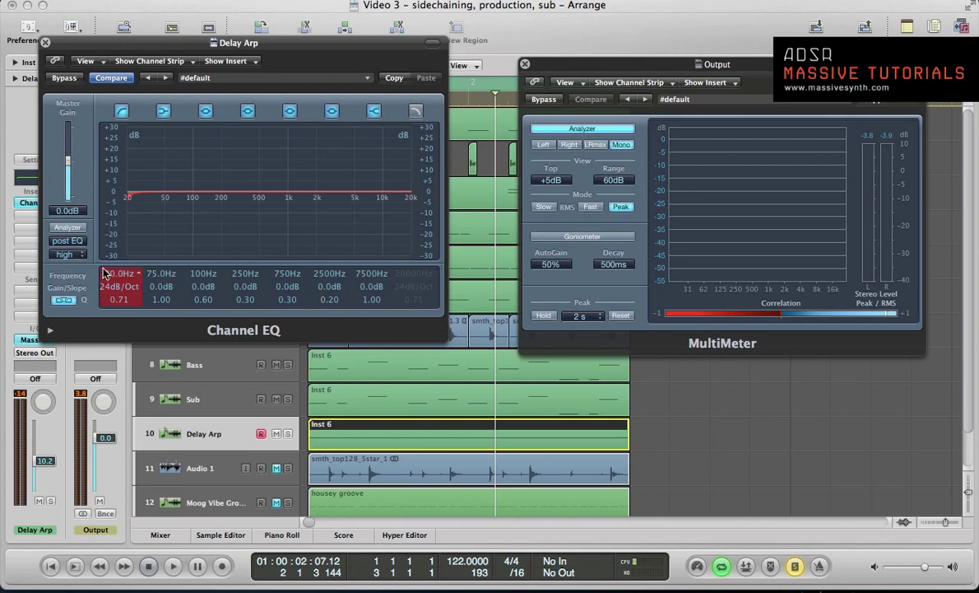
pyautogui.moveTo(105, 274); pyautogui.dragTo(138, 180)
# Step: Play the soloed Delay Arp with the EQ's Analyzer on, and compare the sound with the EQ bypassed and active
pyautogui.press('space')
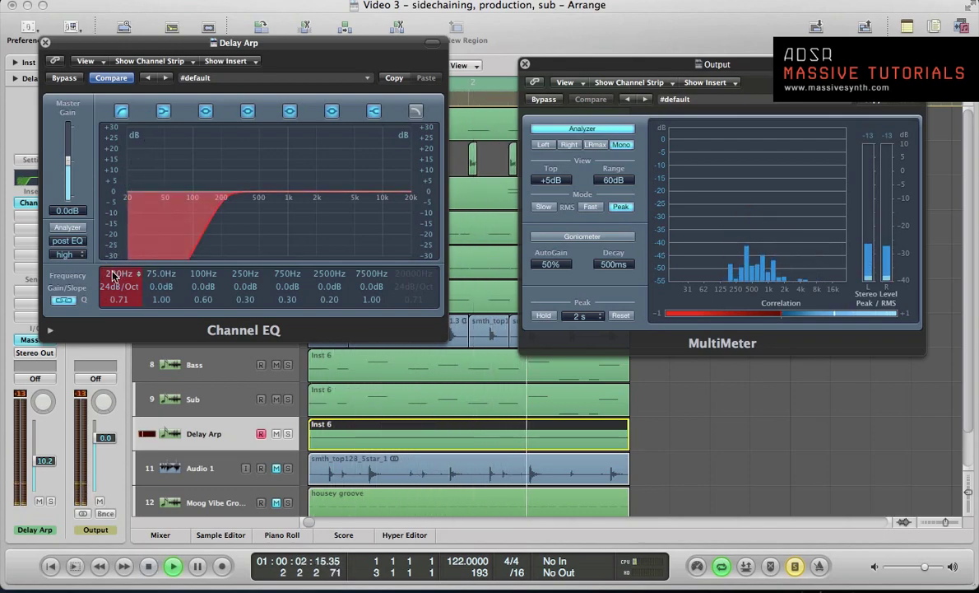
pyautogui.click(68, 227)
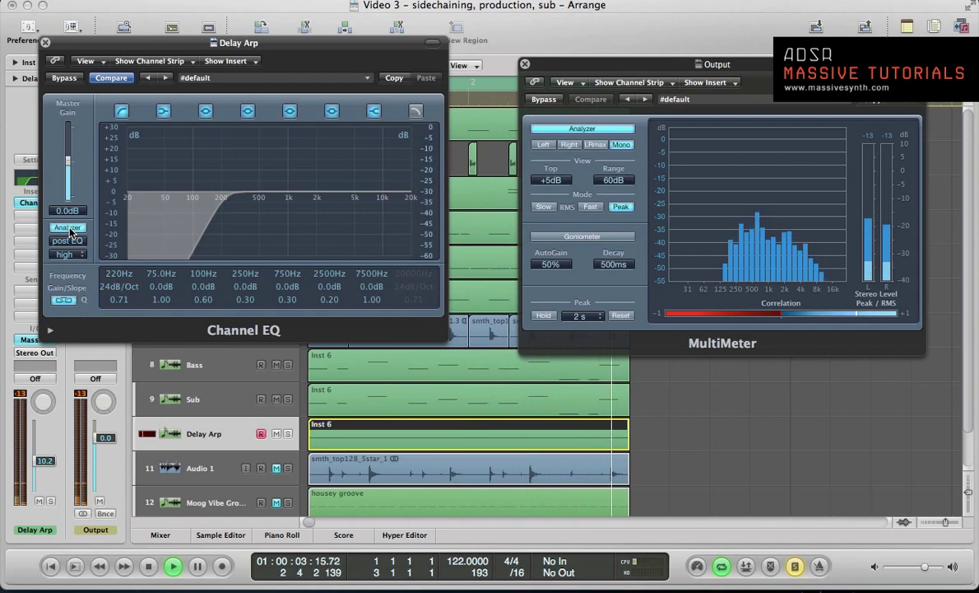
pyautogui.click(63, 79)
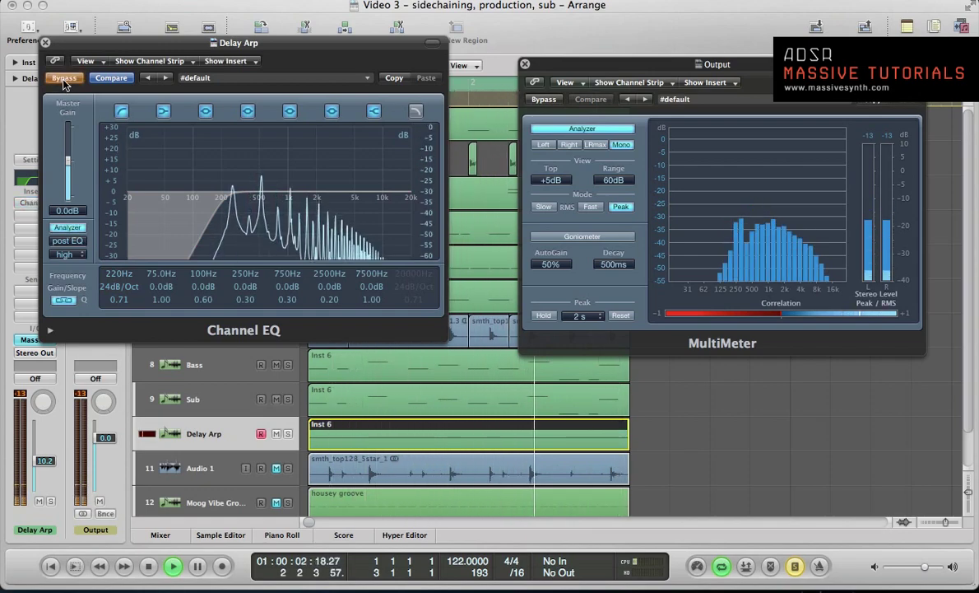
pyautogui.click(62, 79)
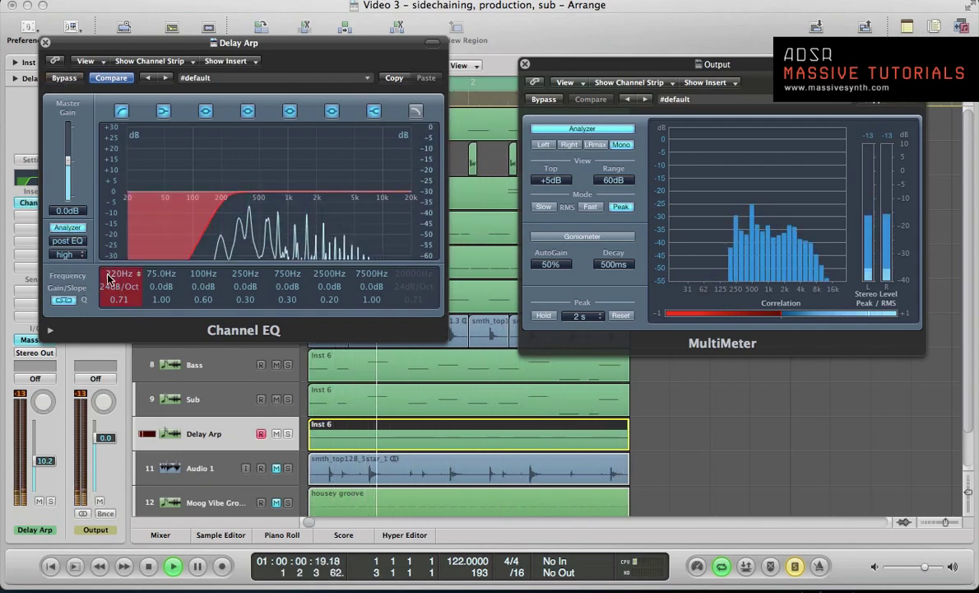
# Step: Set the Delay Arp's low-cut frequency to 255 Hz and close its Channel EQ
pyautogui.moveTo(107, 277); pyautogui.dragTo(109, 271)
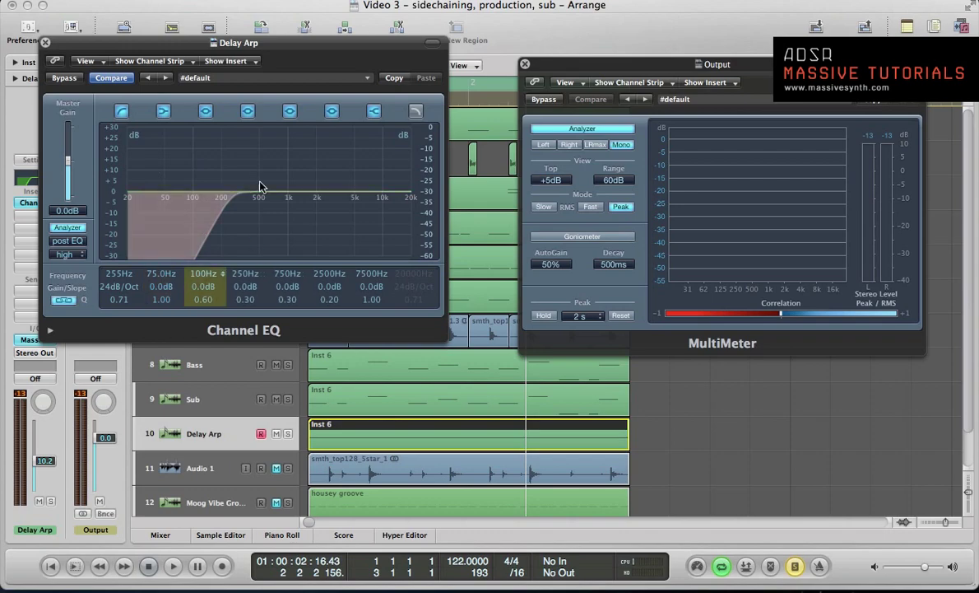
pyautogui.click(45, 42)
pyautogui.press('space')
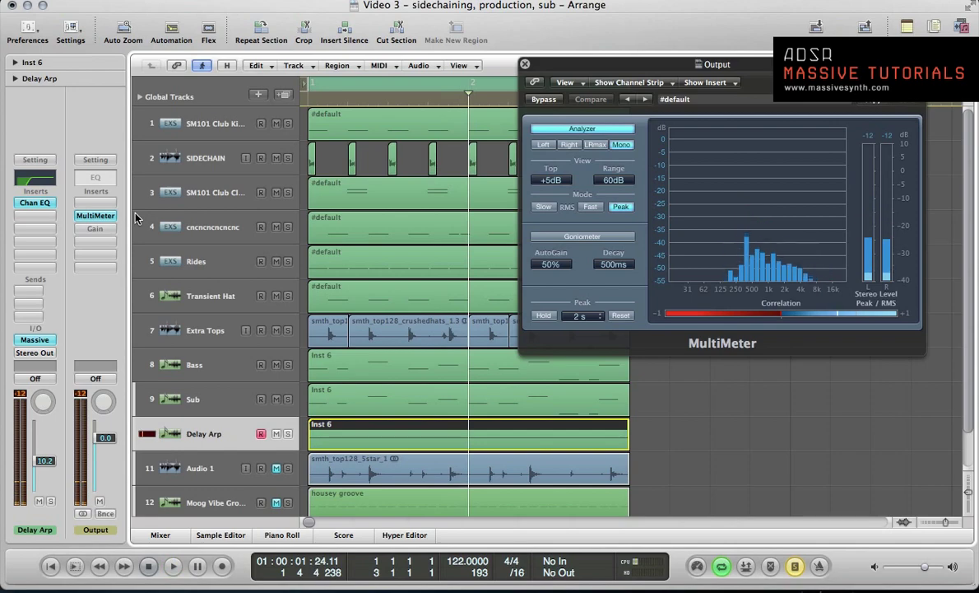
# Step: Turn off solo, close the MultiMeter and play the mix while checking the channel levels in the Mixer
pyautogui.press('x')
pyautogui.press('x')
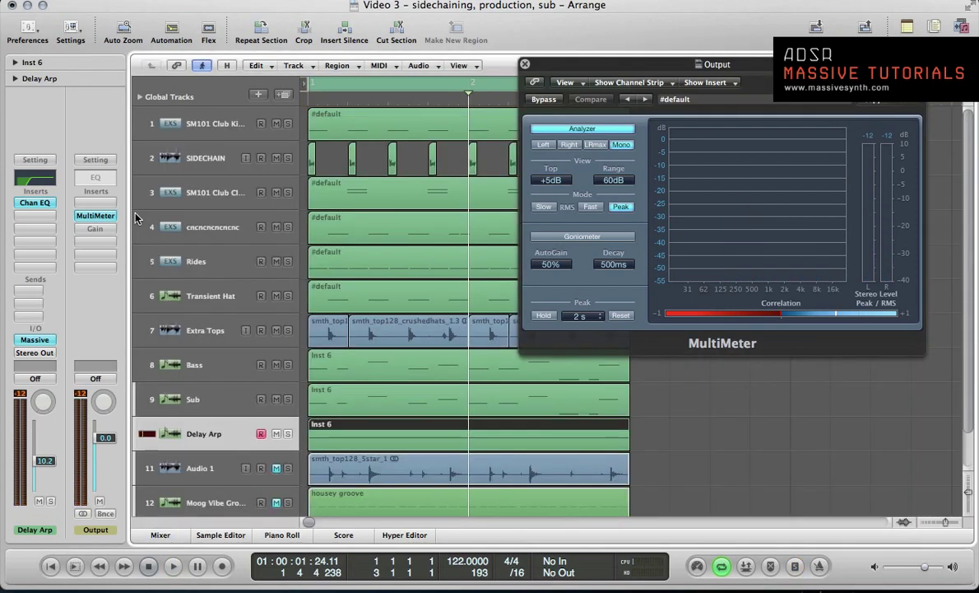
pyautogui.press('x')
pyautogui.press('space')
pyautogui.click(524, 64)
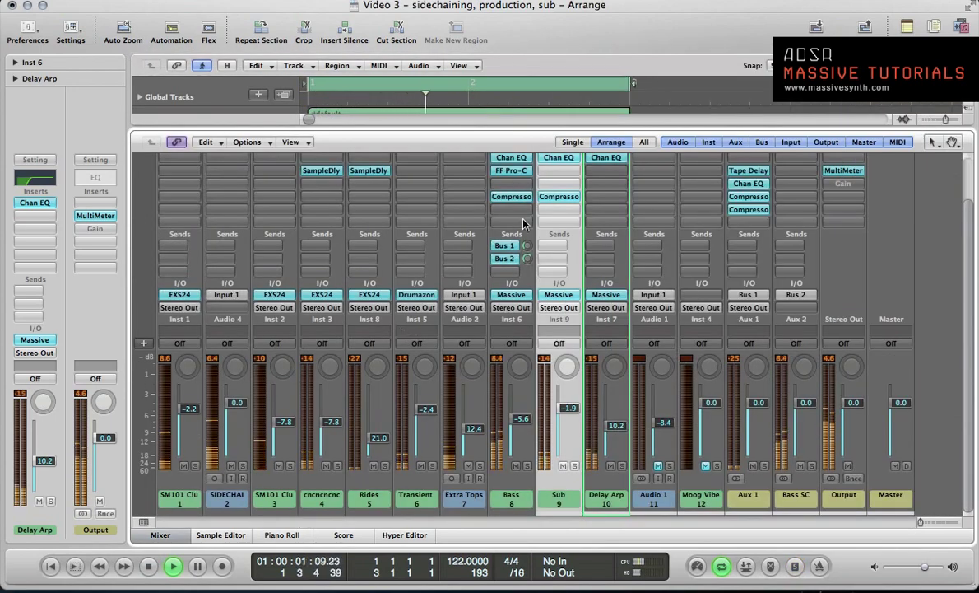
pyautogui.press('space')
pyautogui.press('x')
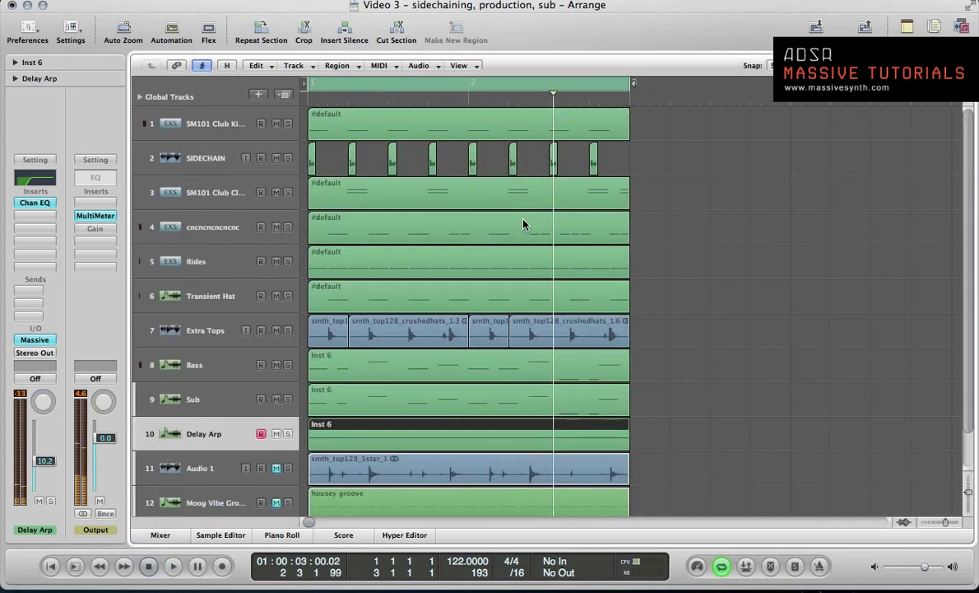
# Step: Insert an iZotope Ozone 5 Exciter on the Delay Arp and set its mode to Tape
pyautogui.click(32, 219)
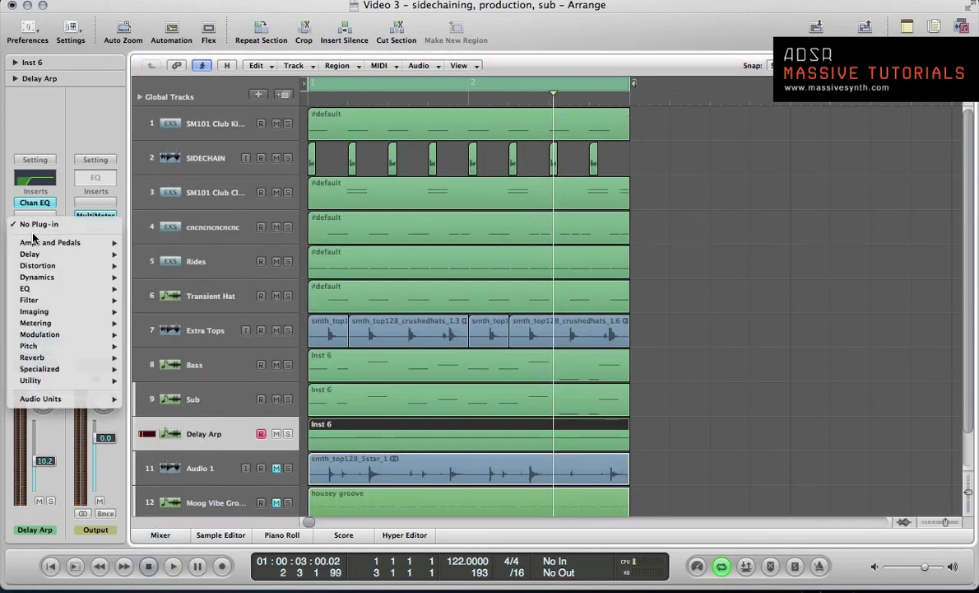
pyautogui.moveTo(72, 403)
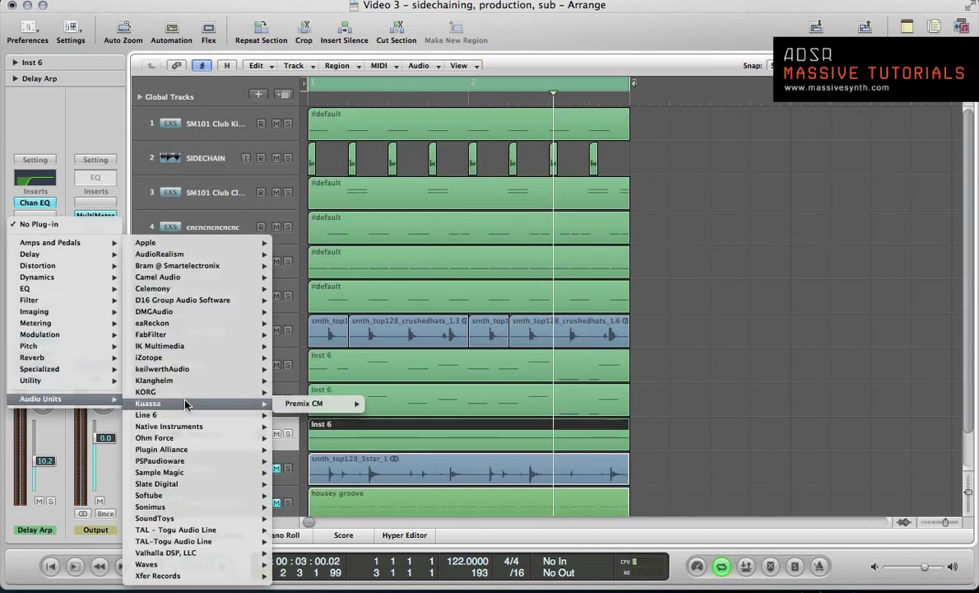
pyautogui.moveTo(173, 357)
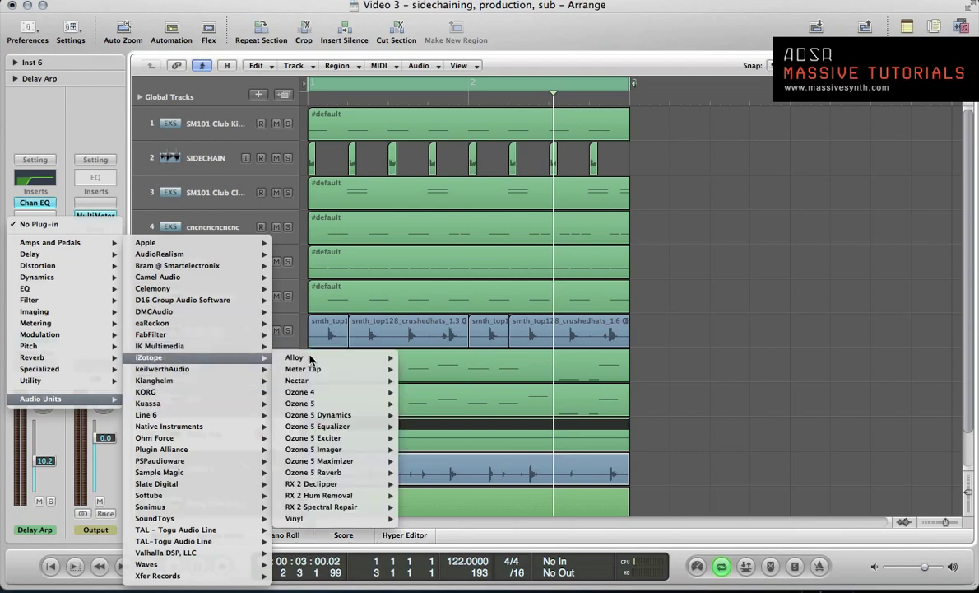
pyautogui.moveTo(363, 438)
pyautogui.click(422, 438)
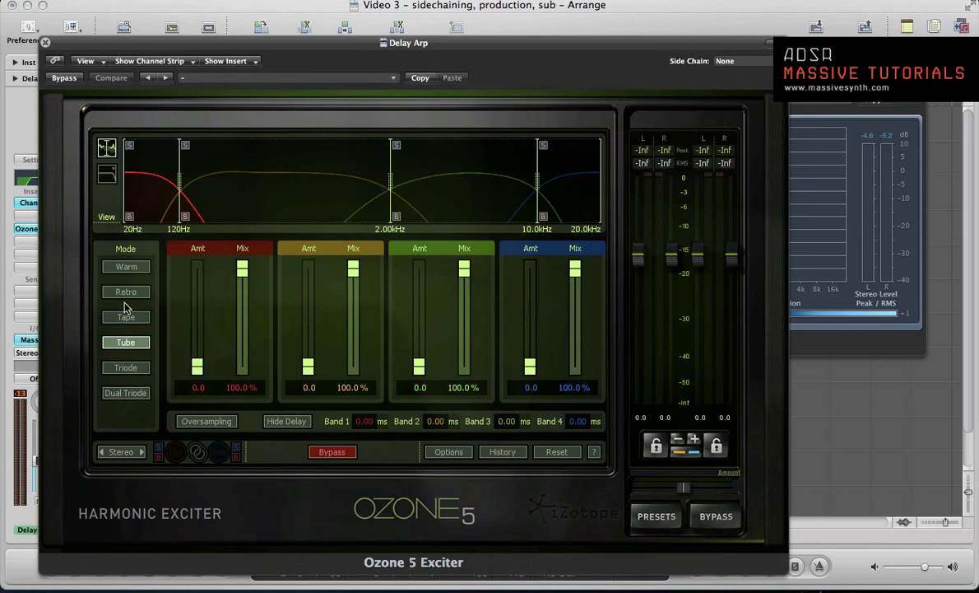
pyautogui.click(113, 321)
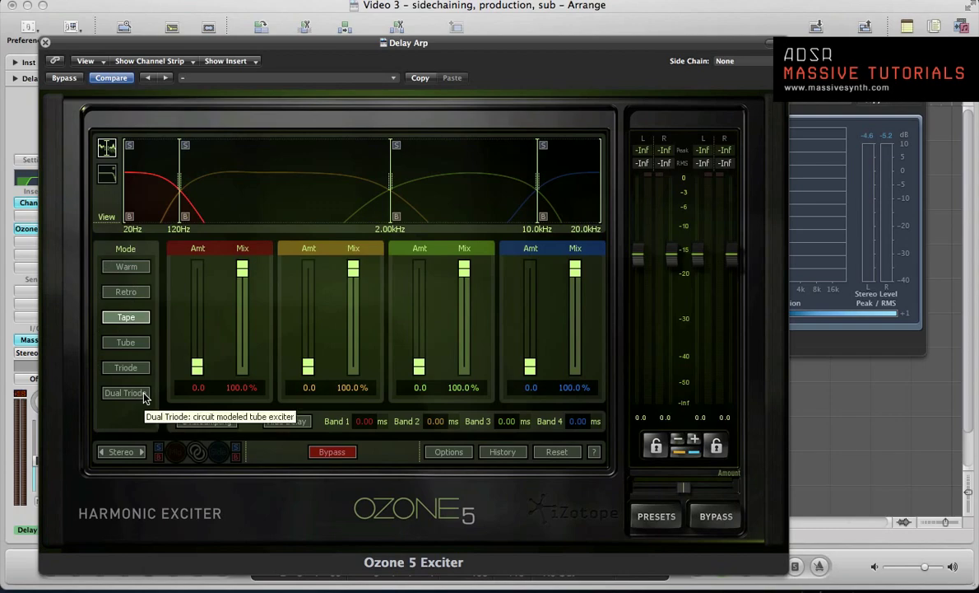
# Step: Play the mix and set the exciter's green third band to an amount of 0.7 and a mix of 34.4%
pyautogui.press('space')
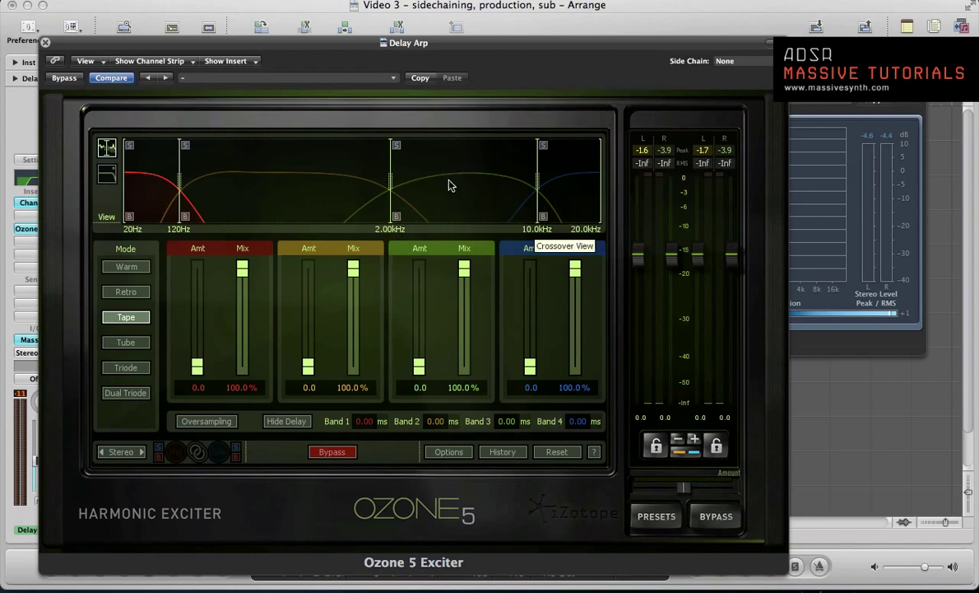
pyautogui.press('space')
pyautogui.moveTo(418, 370); pyautogui.dragTo(419, 354)
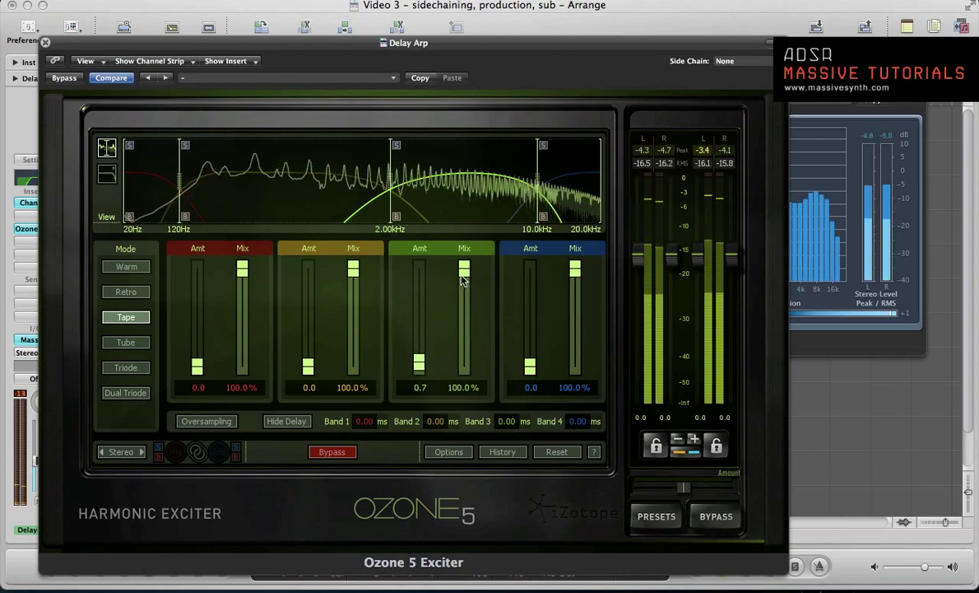
pyautogui.moveTo(463, 281); pyautogui.dragTo(464, 347)
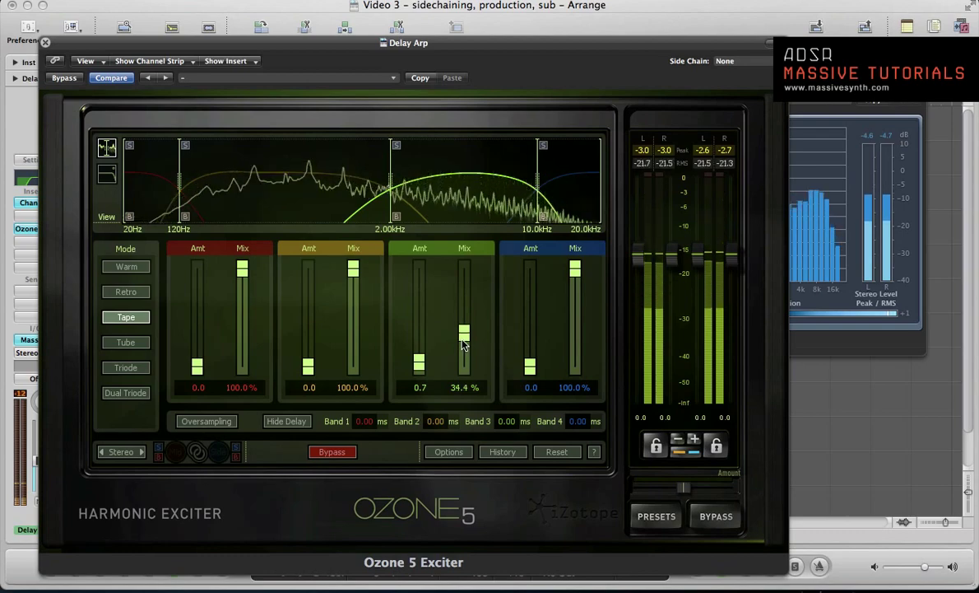
# Step: Raise the third band's mix to 39.1%, comparing the sound with the exciter bypassed and active
pyautogui.click(64, 80)
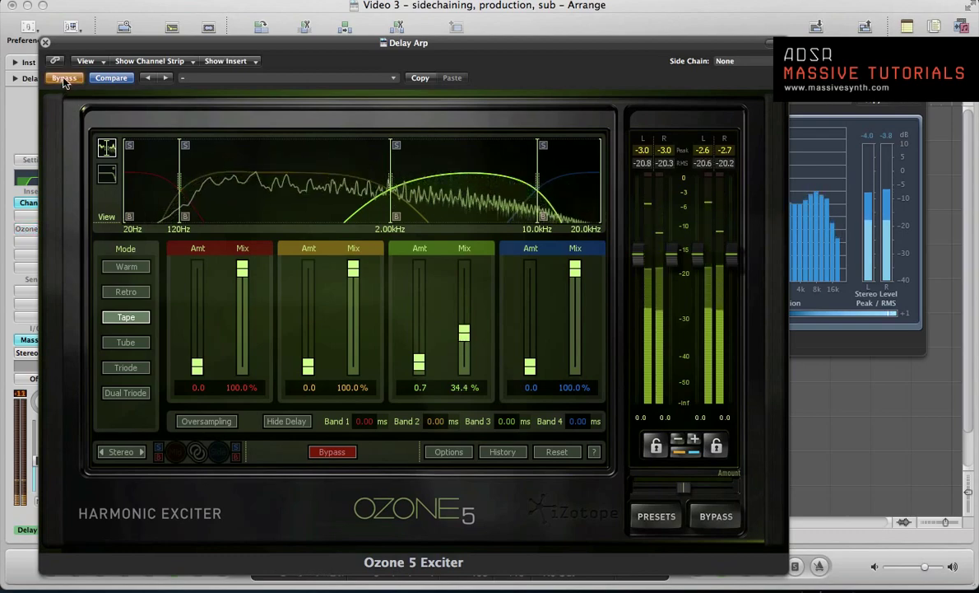
pyautogui.click(64, 80)
pyautogui.moveTo(465, 338); pyautogui.dragTo(465, 328)
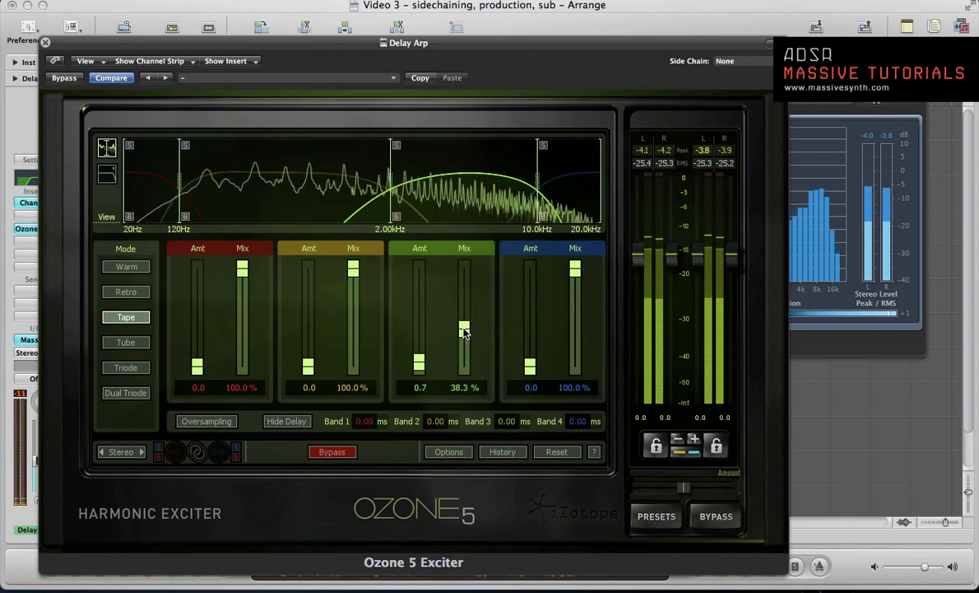
pyautogui.click(64, 78)
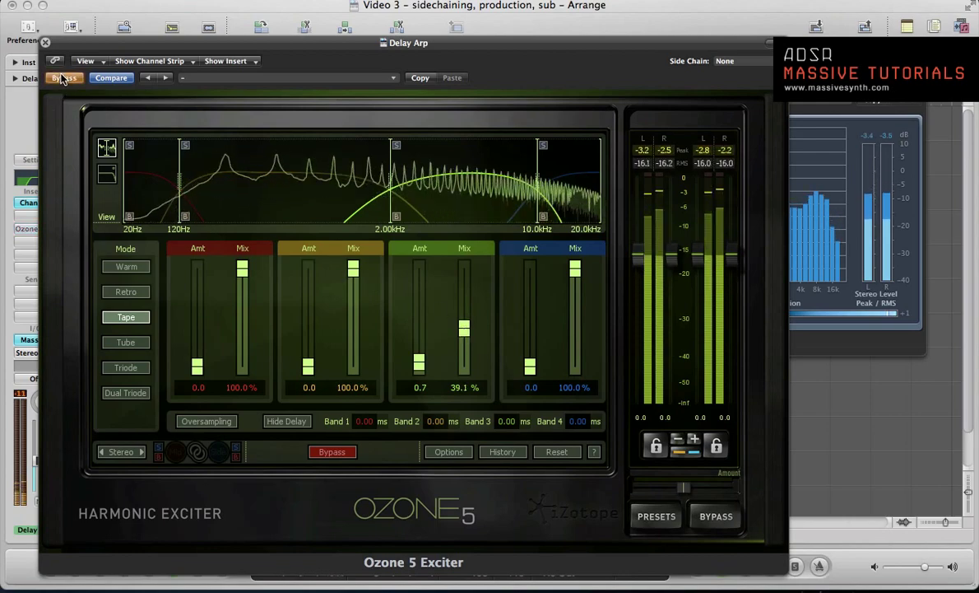
pyautogui.click(64, 78)
# Step: Set the third band's amount to 0.8, compare the exciter bypassed and active, and close it
pyautogui.moveTo(419, 367); pyautogui.dragTo(420, 364)
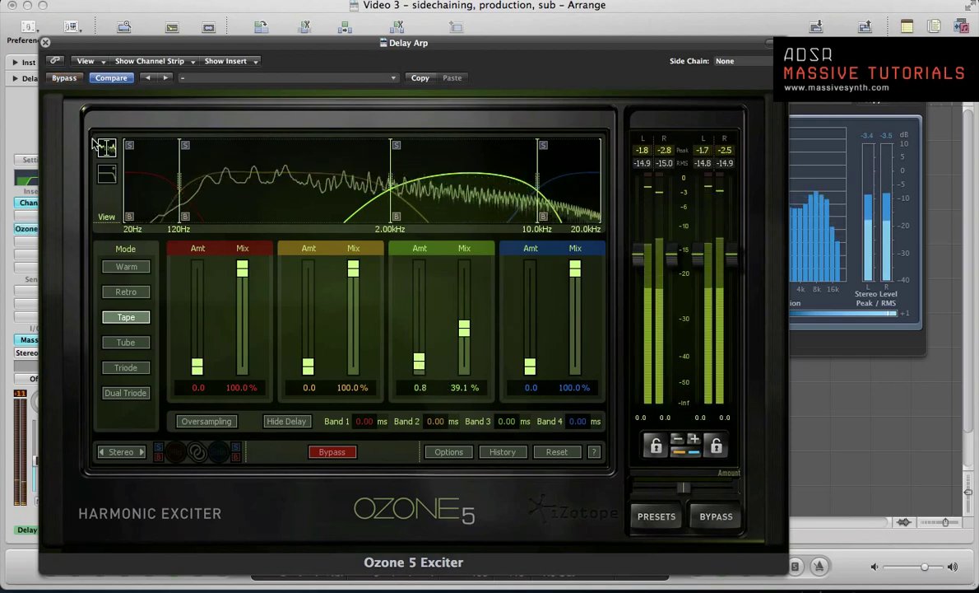
pyautogui.click(64, 78)
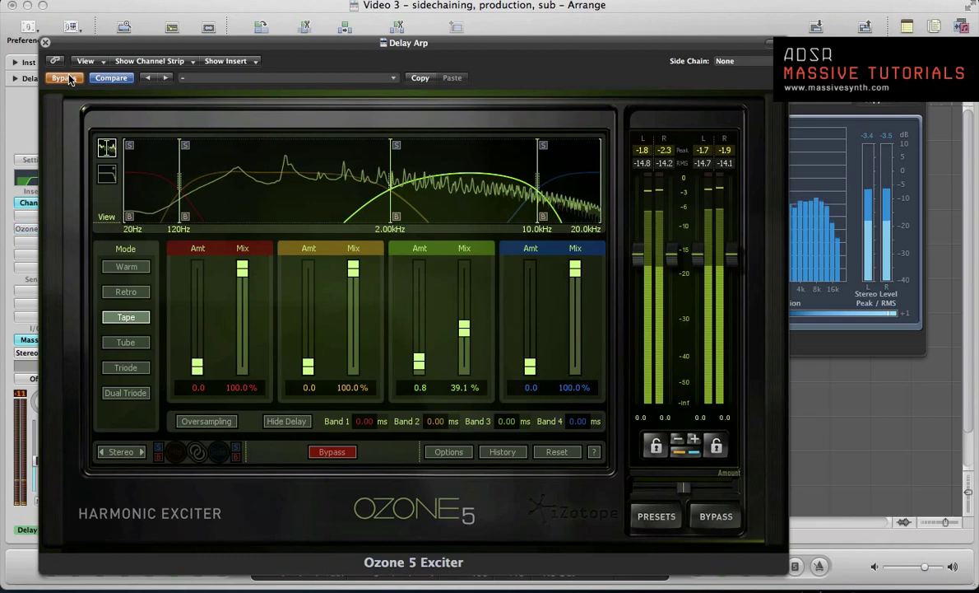
pyautogui.click(66, 79)
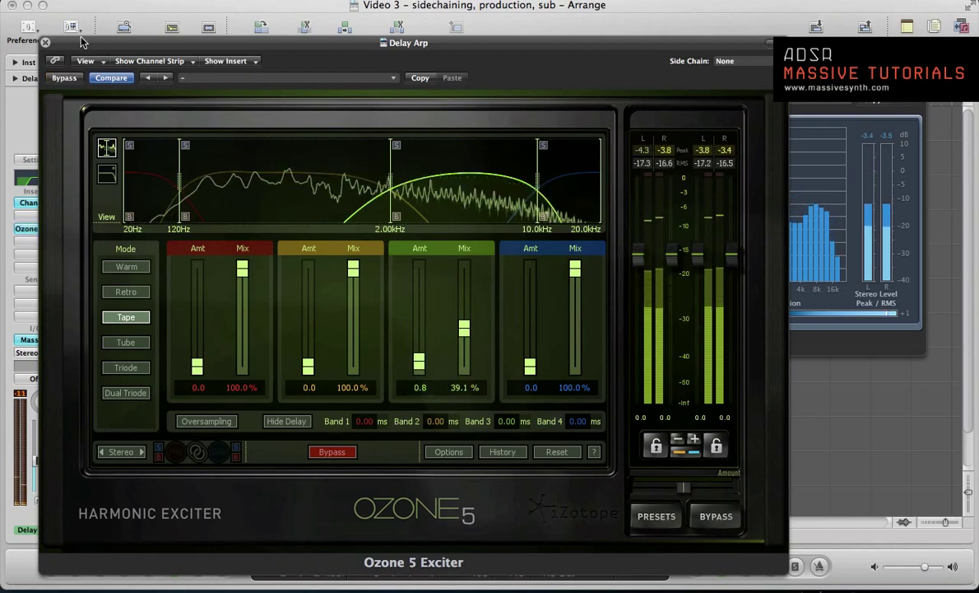
pyautogui.click(46, 42)
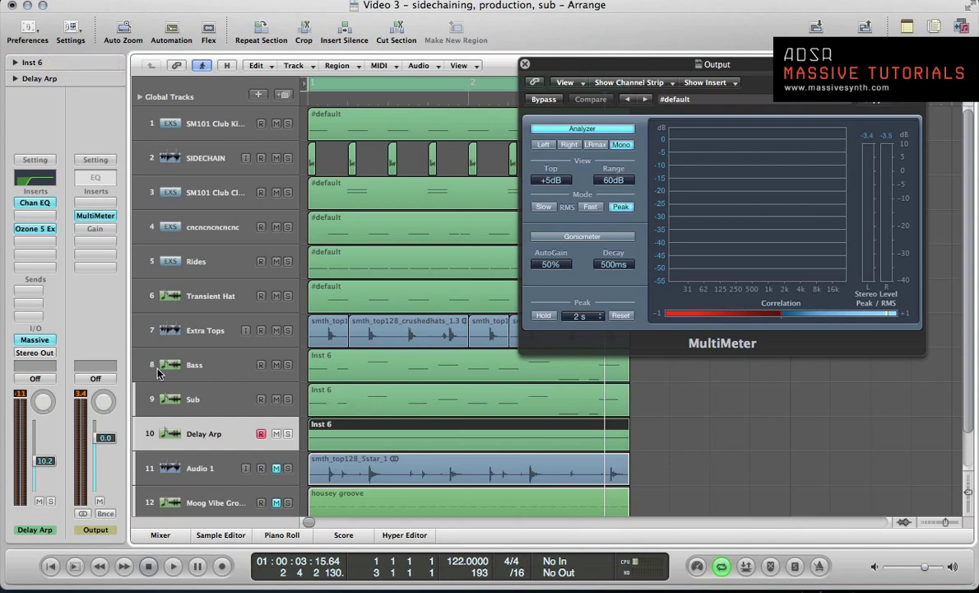
# Step: Copy the Sub's Compressor insert to the Delay Arp in the Mixer and play the mix from the start
pyautogui.press('x')
pyautogui.press('v')
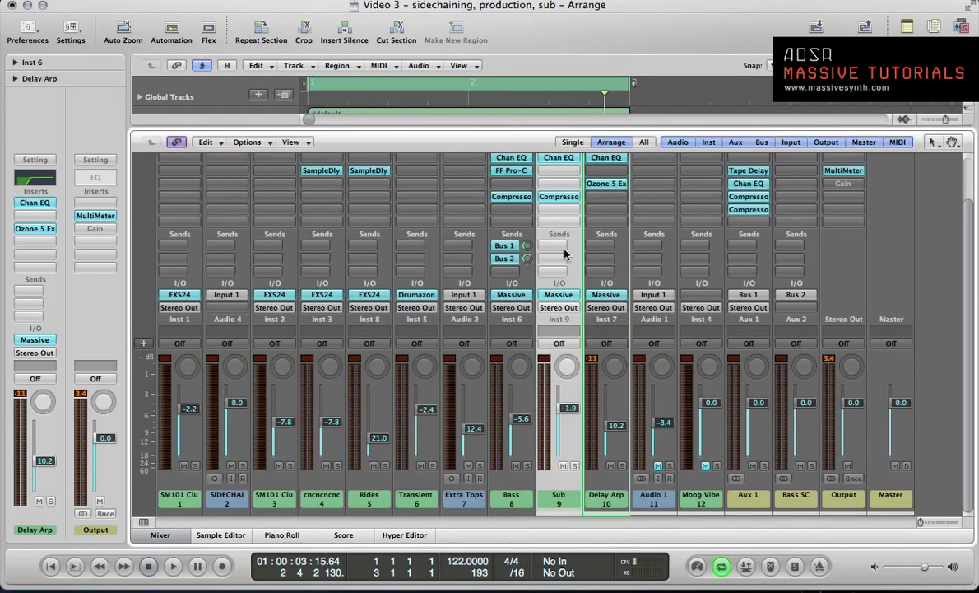
pyautogui.moveTo(554, 197); pyautogui.dragTo(601, 211)
pyautogui.press('Return')
pyautogui.press('space')
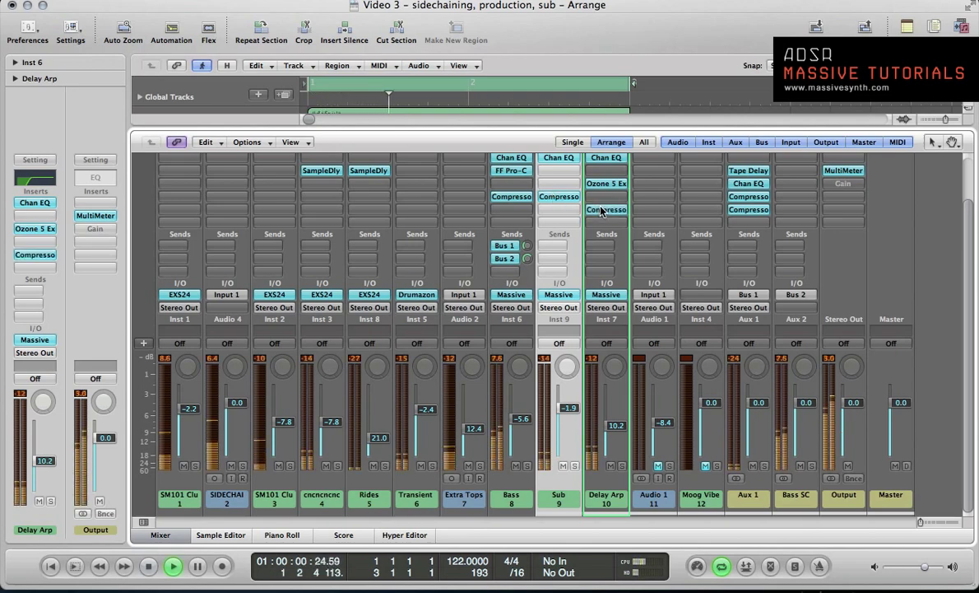
pyautogui.press('v')
pyautogui.press('x')
pyautogui.press('v')
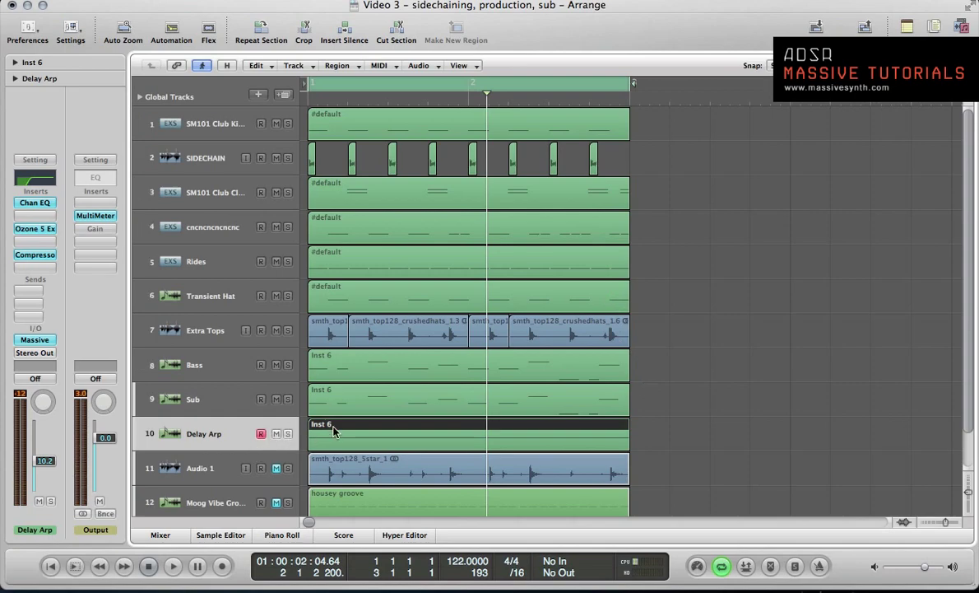
# Step: Solo the Delay Arp, club kick and SIDECHAIN regions and play them from the start with the MultiMeter showing
pyautogui.hotkey('ctrl', 's')
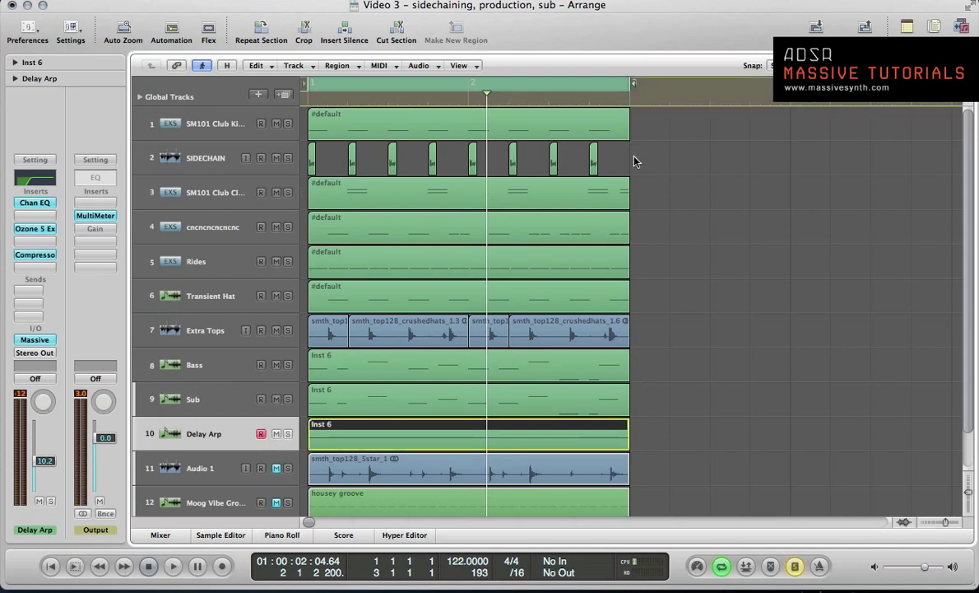
pyautogui.moveTo(634, 161); pyautogui.dragTo(281, 109)
pyautogui.press('v')
pyautogui.press('Return')
pyautogui.press('space')
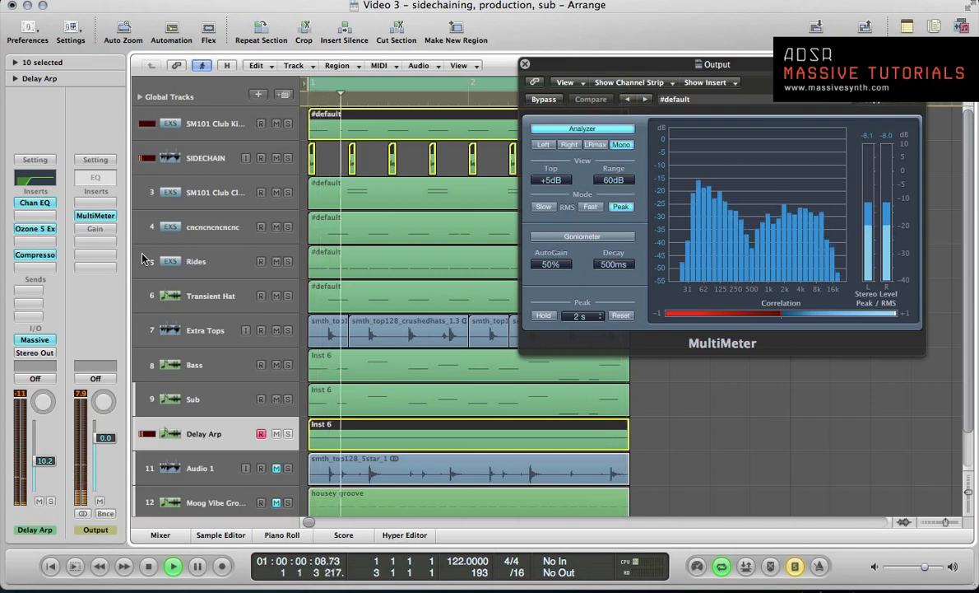
pyautogui.press('space')
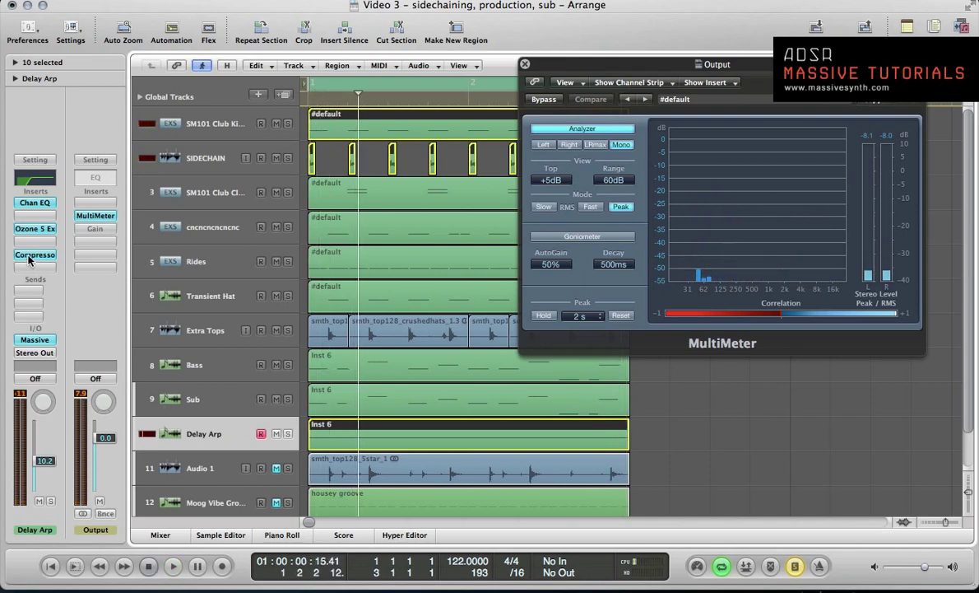
# Step: Open the Delay Arp's Compressor and compare the soloed parts with it bypassed and active
pyautogui.doubleClick(30, 260)
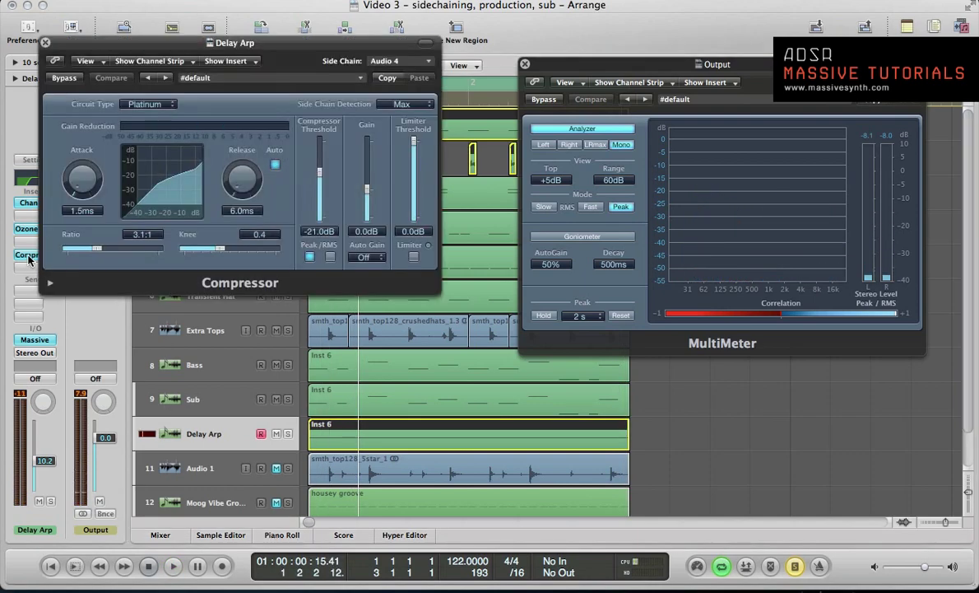
pyautogui.click(65, 78)
pyautogui.press('space')
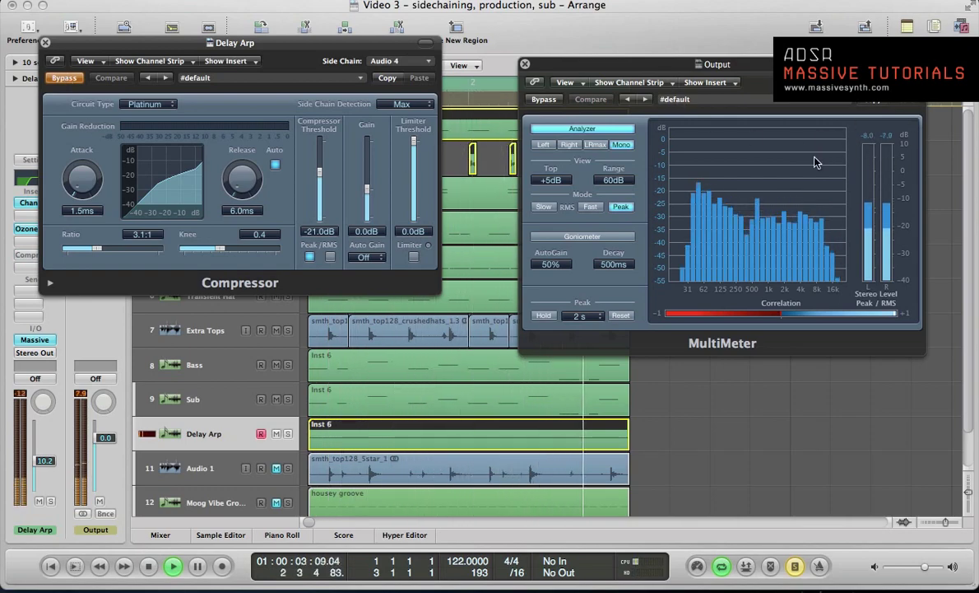
pyautogui.click(64, 77)
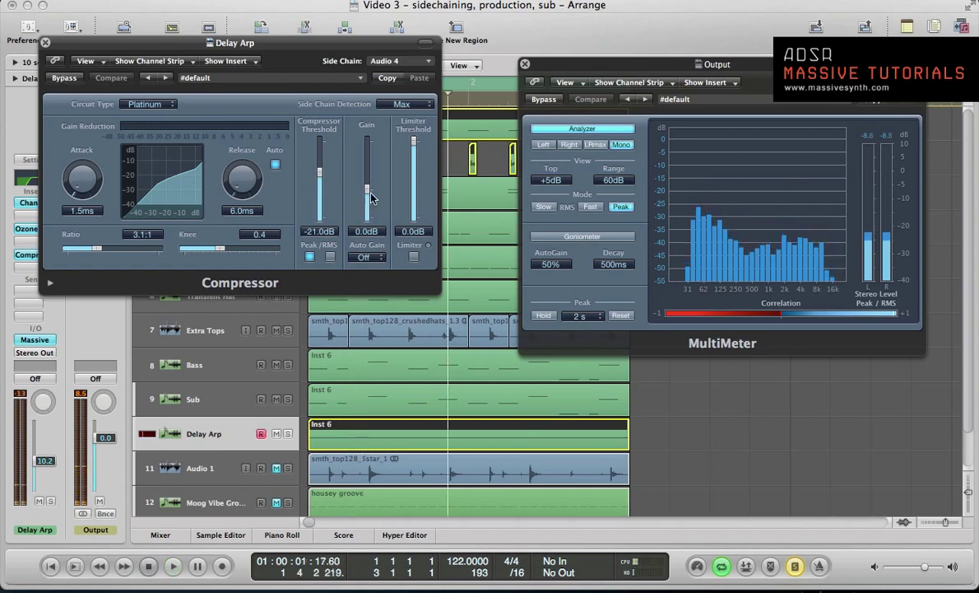
# Step: Set the Delay Arp Compressor's threshold to -10.0 dB and play the soloed parts
pyautogui.moveTo(321, 173); pyautogui.dragTo(321, 158)
pyautogui.press('space')
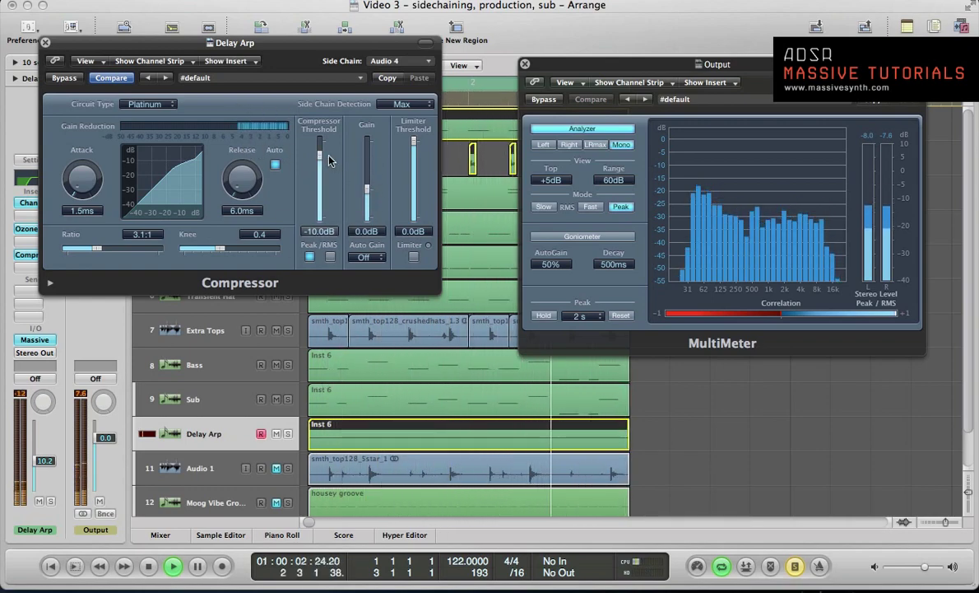
pyautogui.press('space')
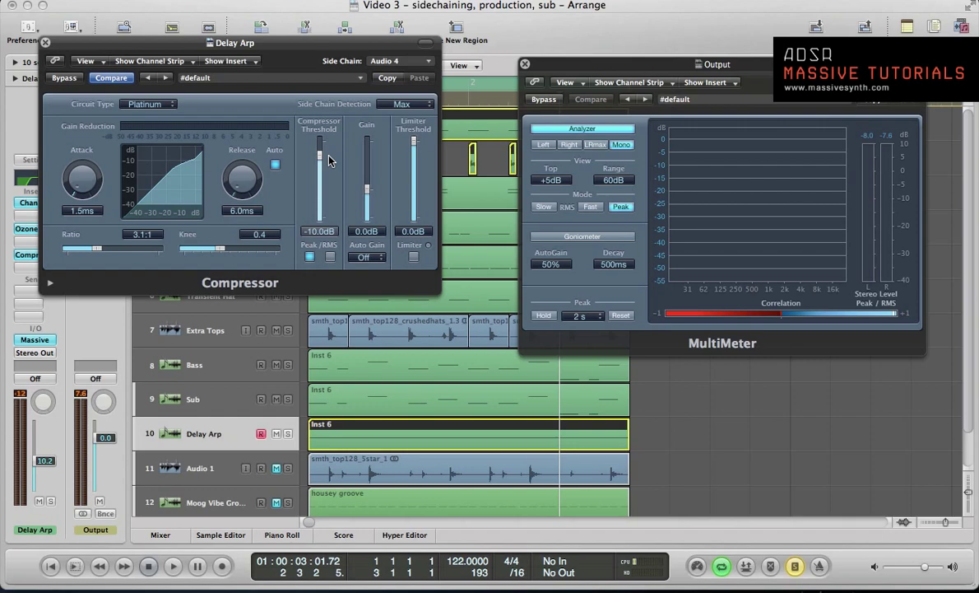
# Step: Play the full mix without solo at a lower system volume, and look over the Bass track's Massive settings
pyautogui.press('space')
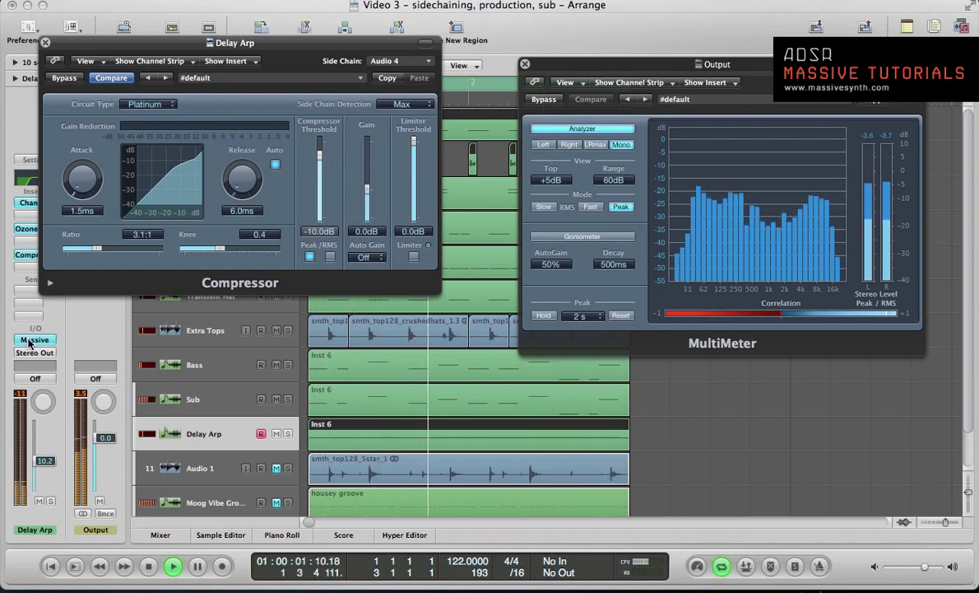
pyautogui.press('XF86AudioLowerVolume')
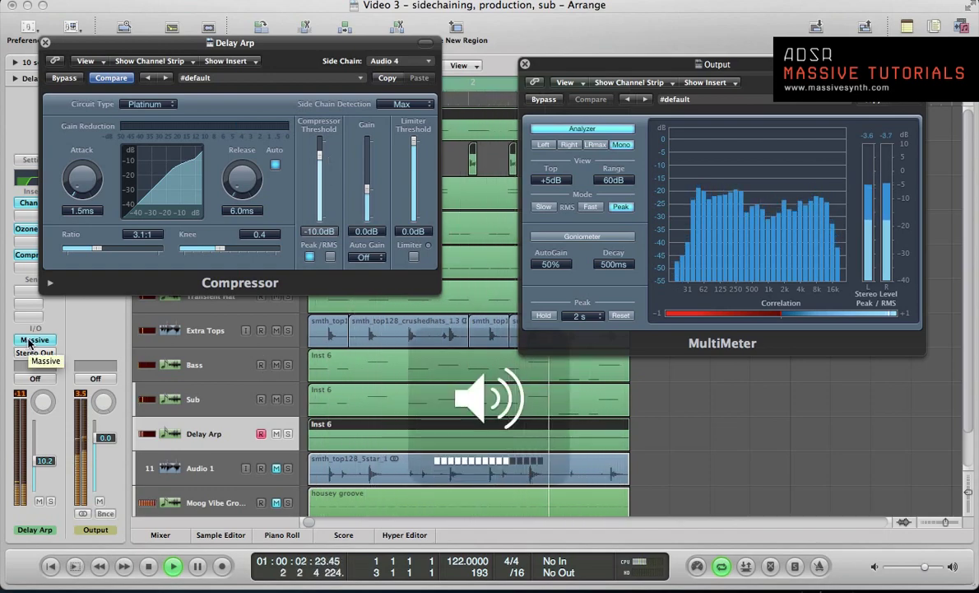
pyautogui.click(233, 364)
pyautogui.doubleClick(234, 364)
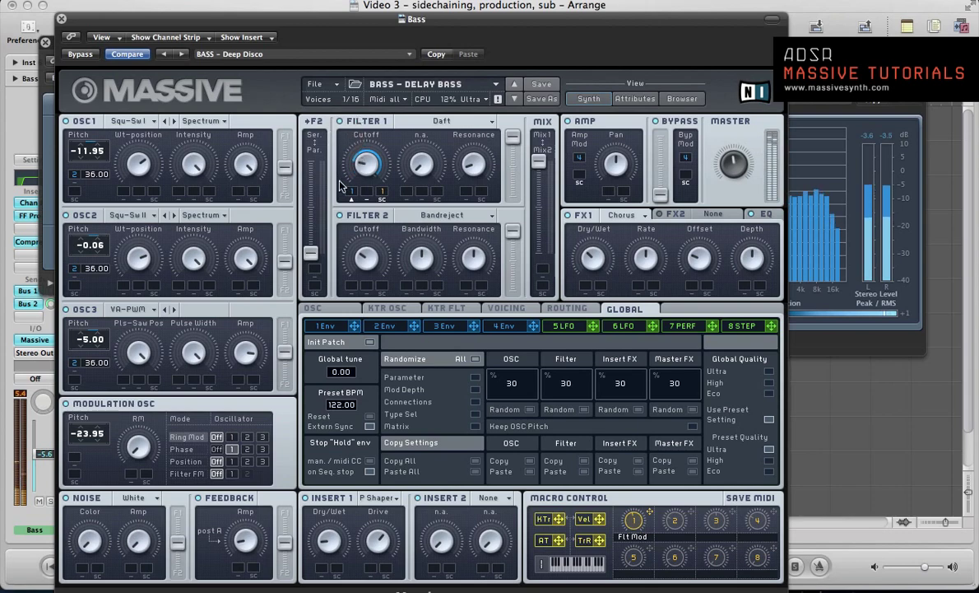
pyautogui.press('super+w')
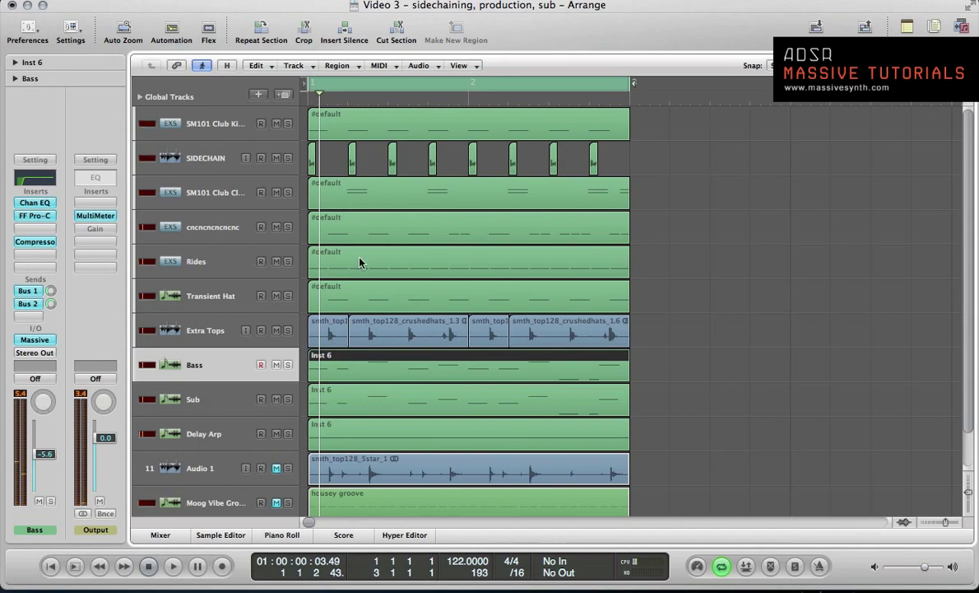